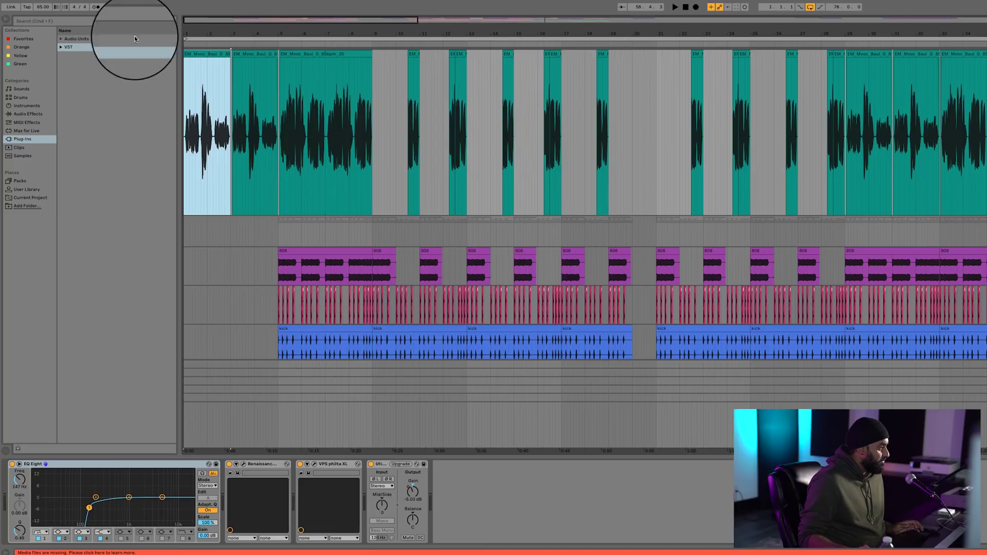
- Reveal the first vocal clip's sample in Finder, search this Mac for "em_mvoc", and close the Finder windows
right_click(201, 56)
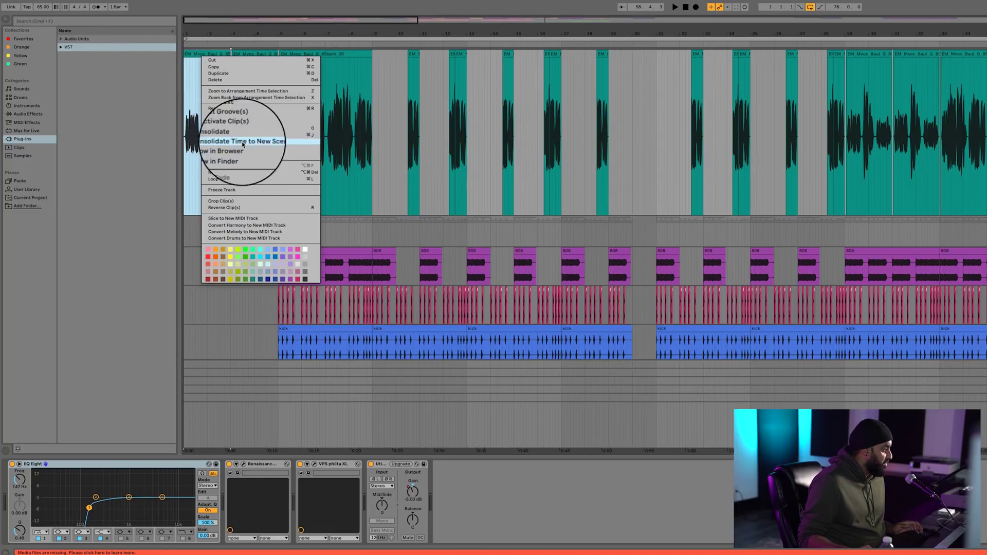
left_click(275, 154)
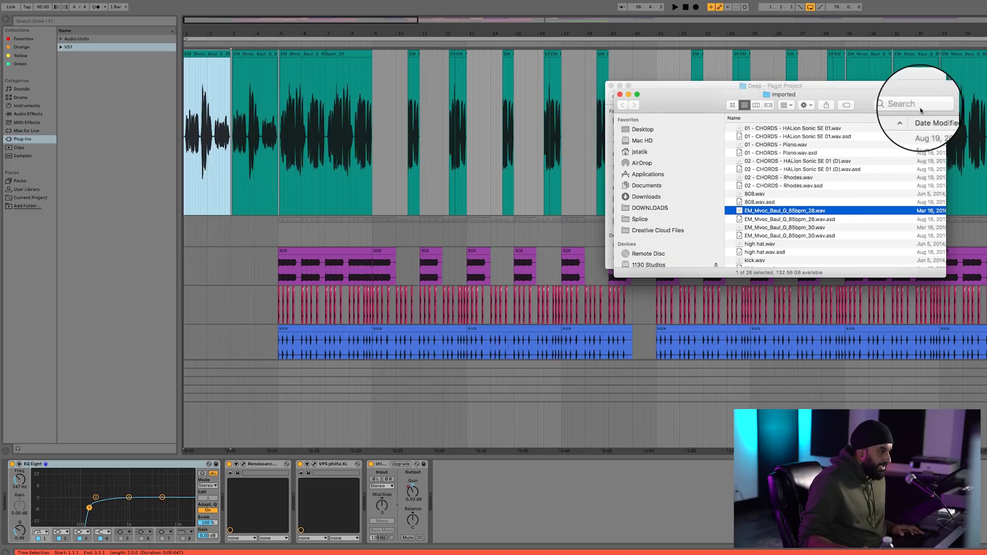
left_click(897, 105)
type("em_mvoc")
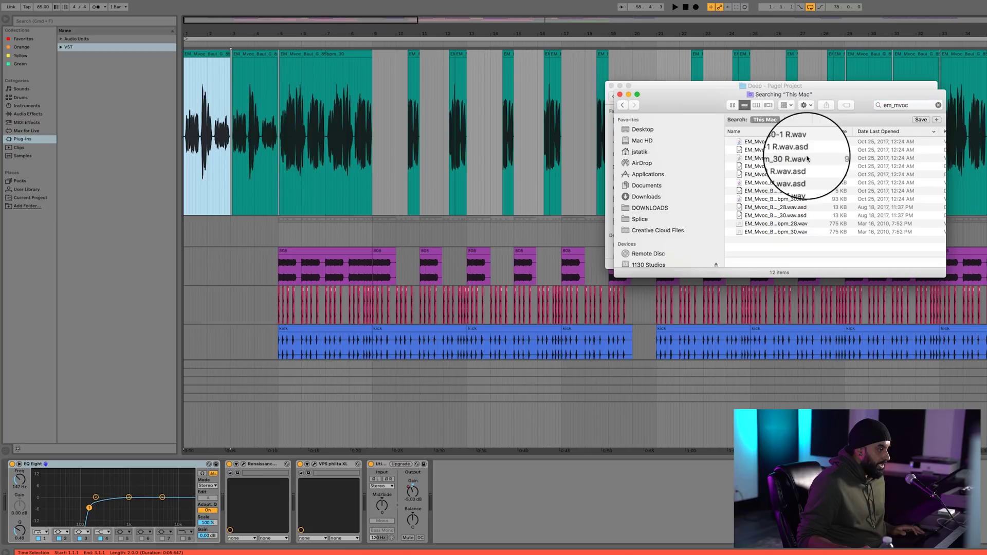
left_click(782, 158)
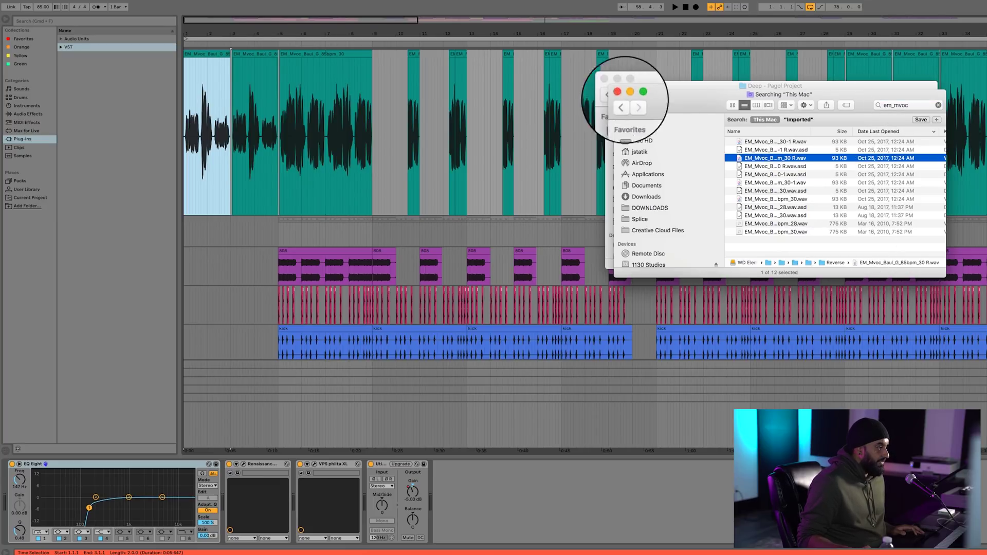
left_click(620, 95)
left_click(608, 83)
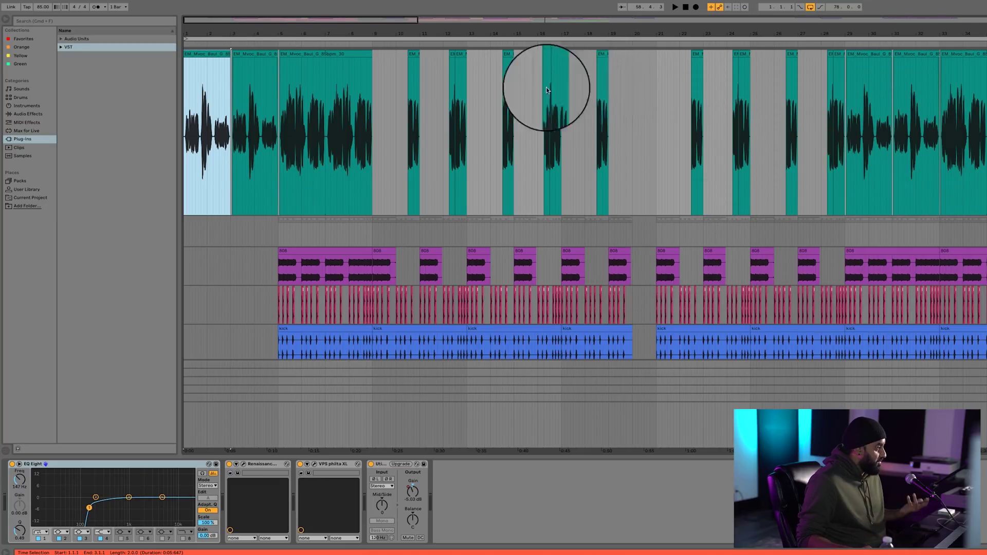
- Open the sample settings of the first vocal clip at the start of the arrangement
scroll(210, 87, "up", 4)
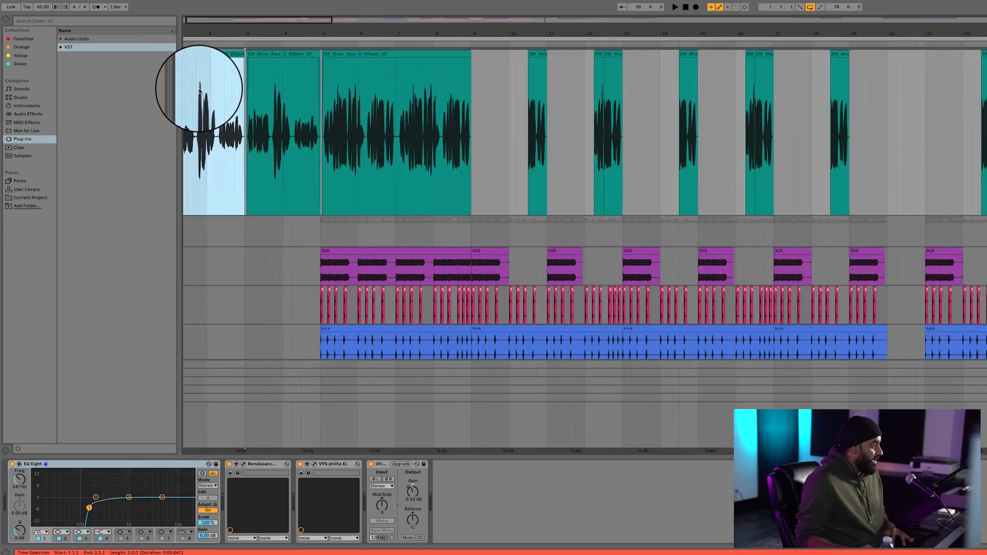
scroll(221, 87, "left", 3)
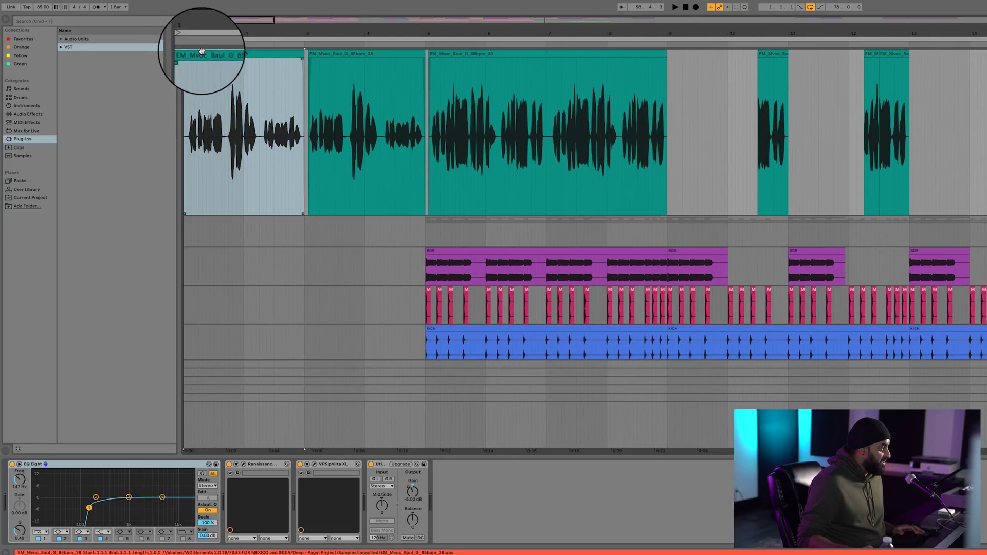
left_click(227, 51)
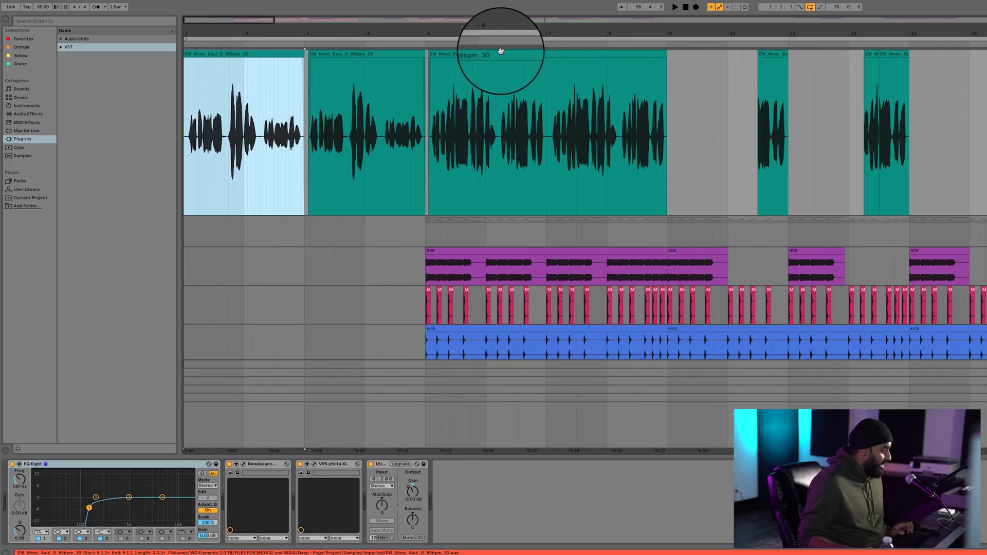
double_click(267, 55)
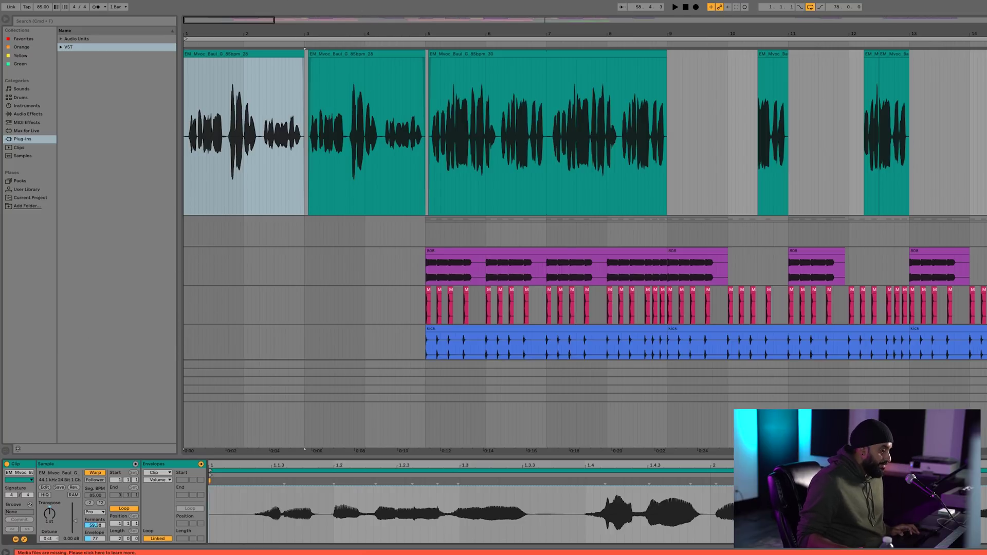
- Inspect the Renaissance Axx and VPS philta XL plug-ins in the vocal track's effects chain, closing each one again
key("shift+Tab")
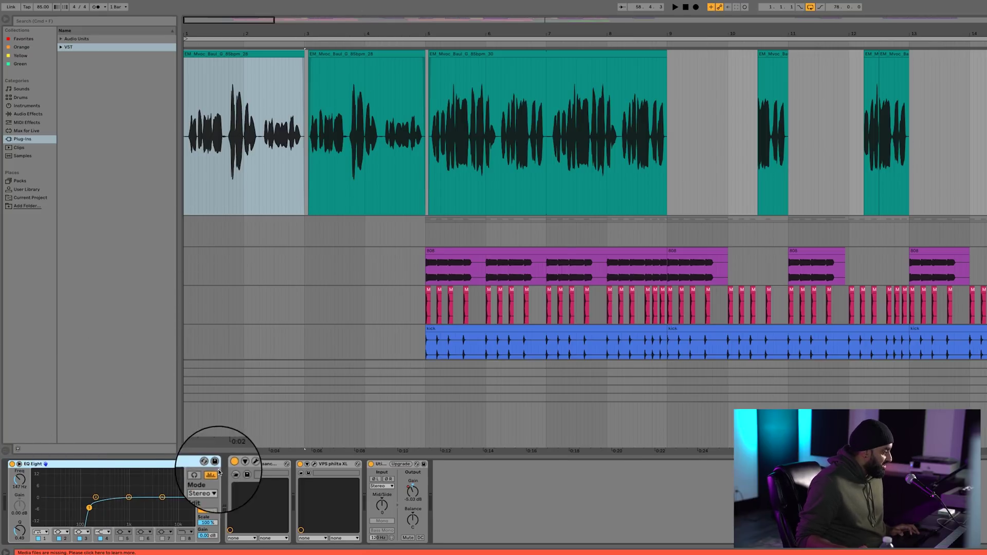
left_click(243, 465)
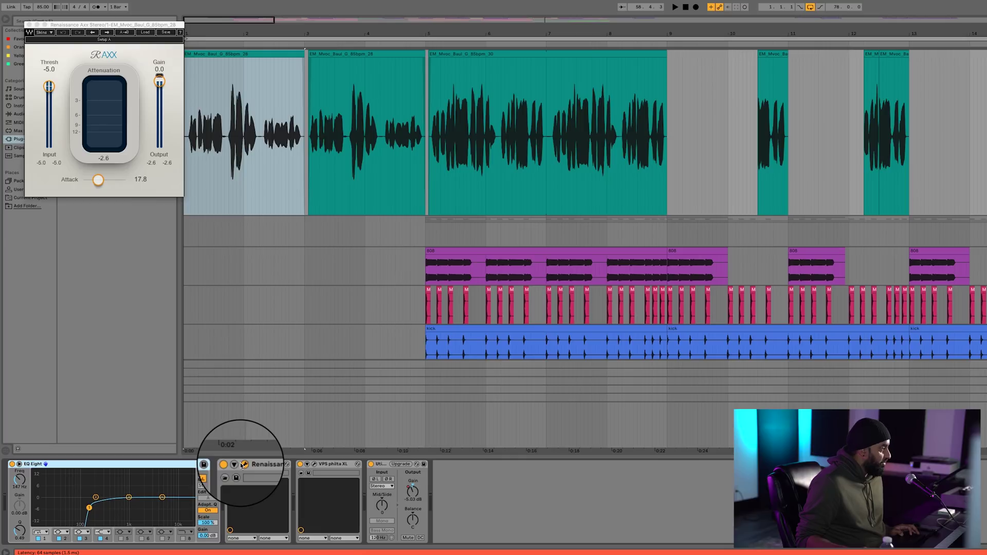
left_click(243, 465)
left_click(315, 465)
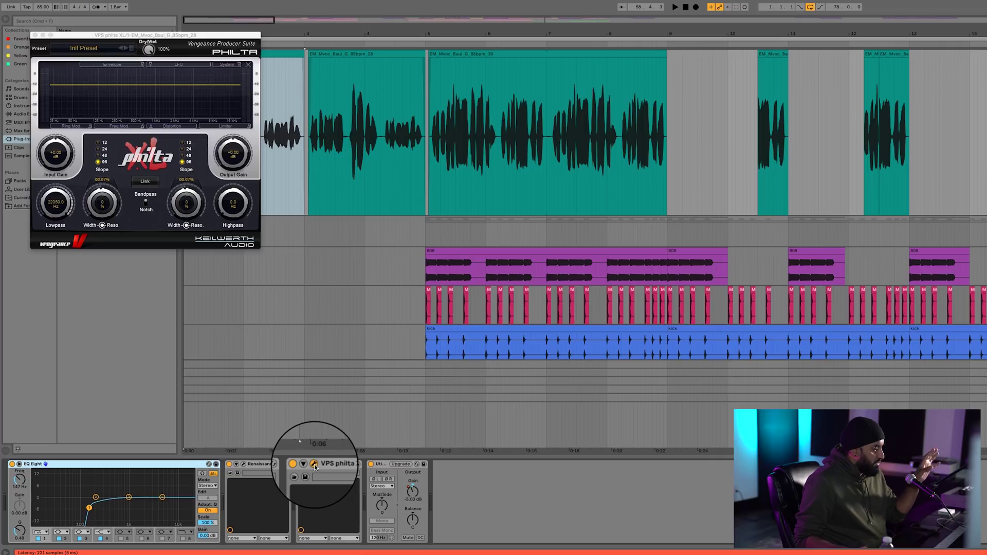
left_click(314, 465)
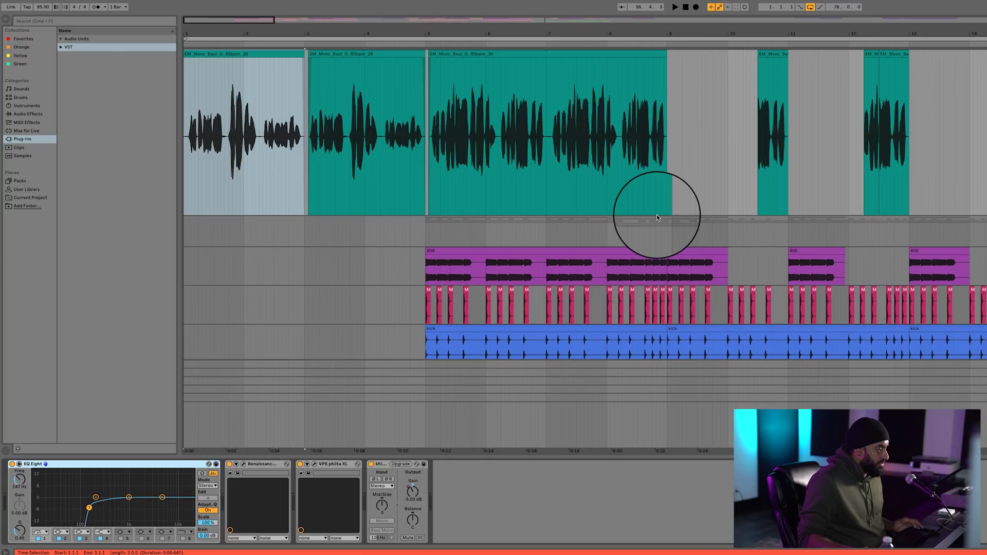
- Check the Transpose setting of the first vocal clip
left_click(255, 53)
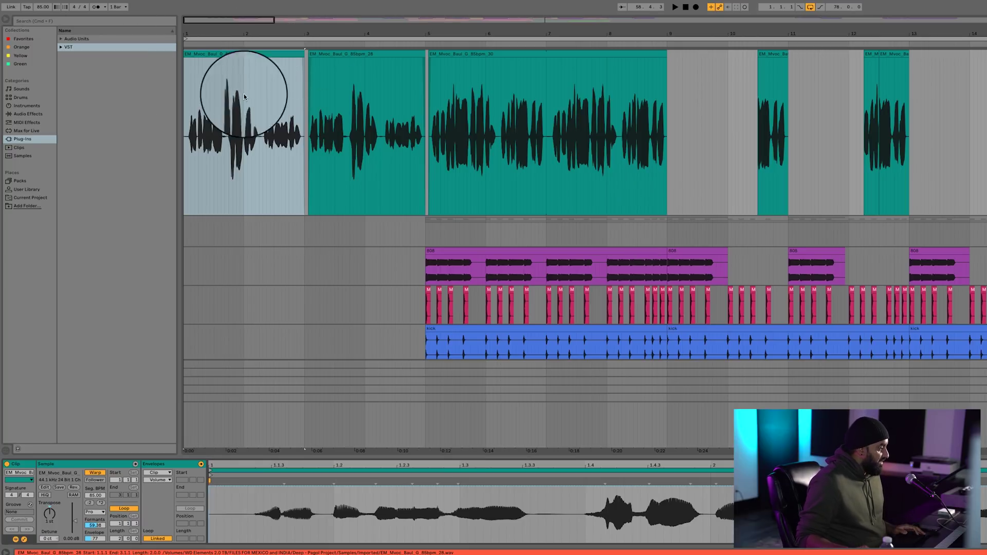
left_click(48, 523)
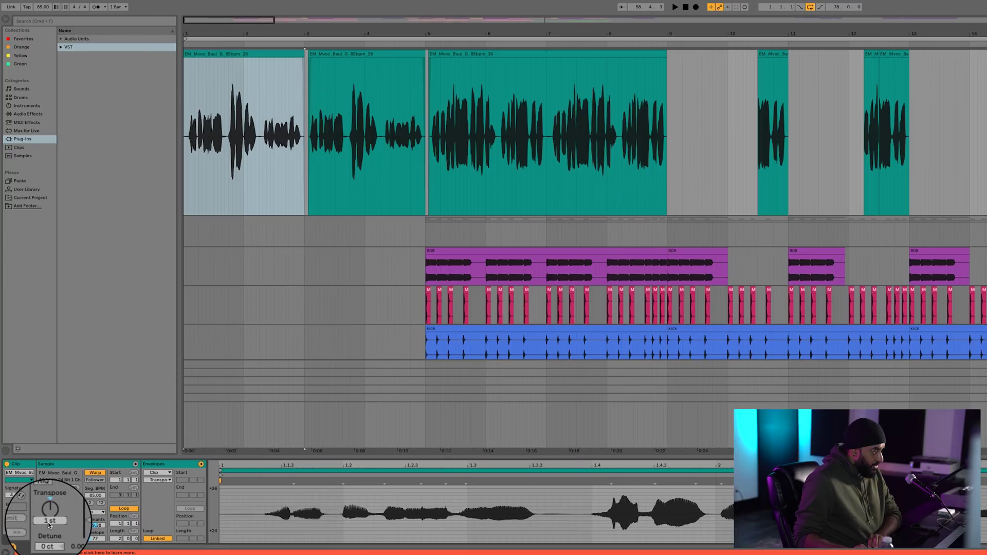
left_click(316, 234)
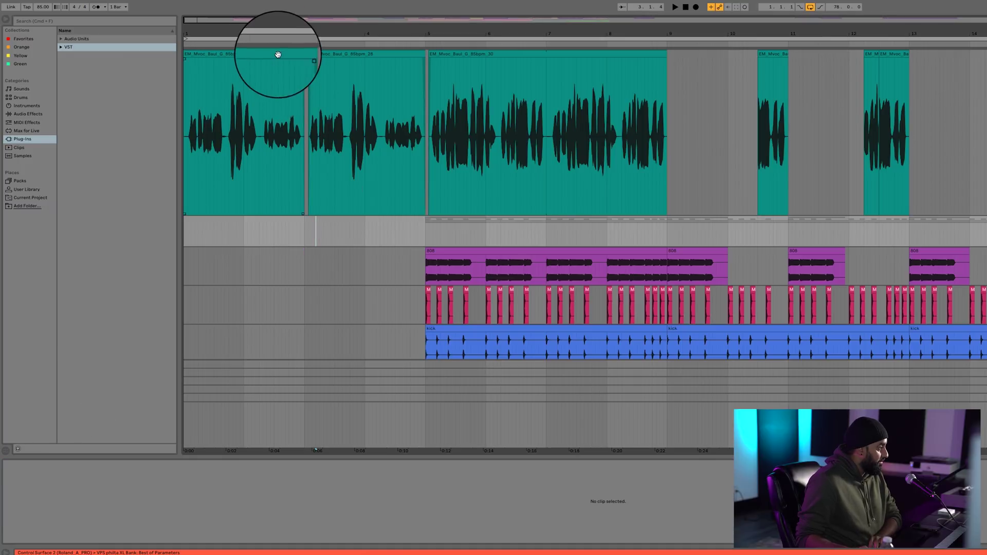
- Group the vocal track's effects into an audio effect rack and bypass the whole rack
left_click(278, 57)
key("shift+Tab")
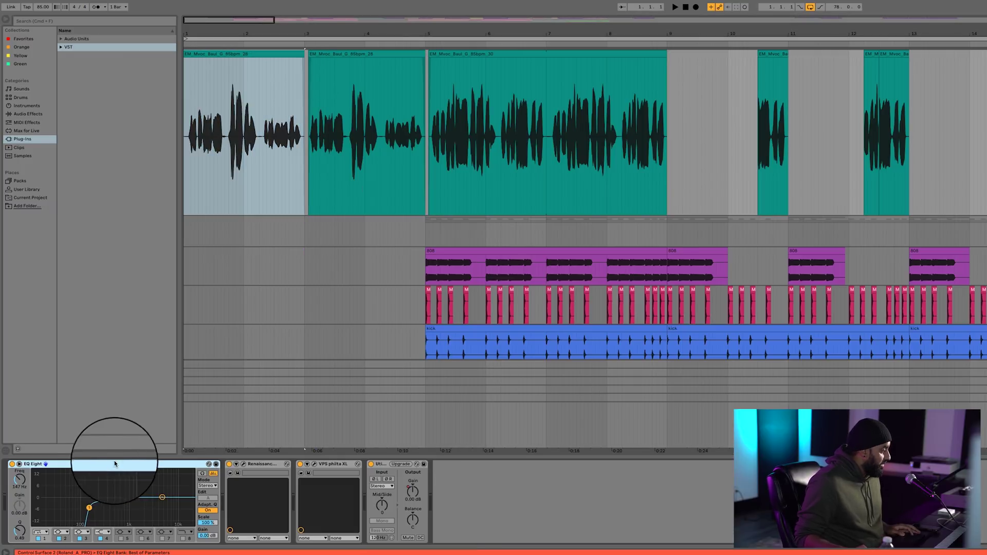
key("ctrl+g")
left_click(11, 465)
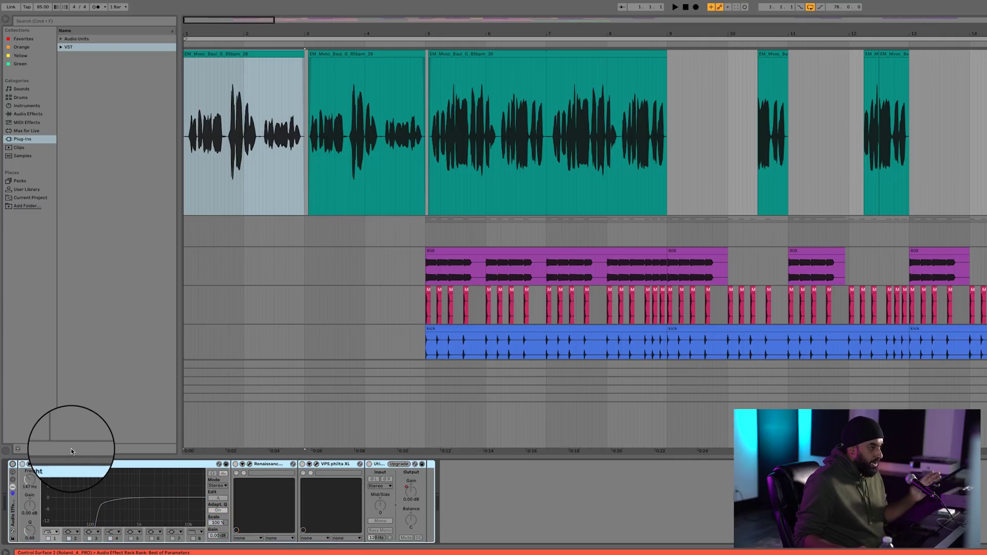
- Play the unprocessed vocal, try extending the first vocal clip along the track, and undo the extension
key("space")
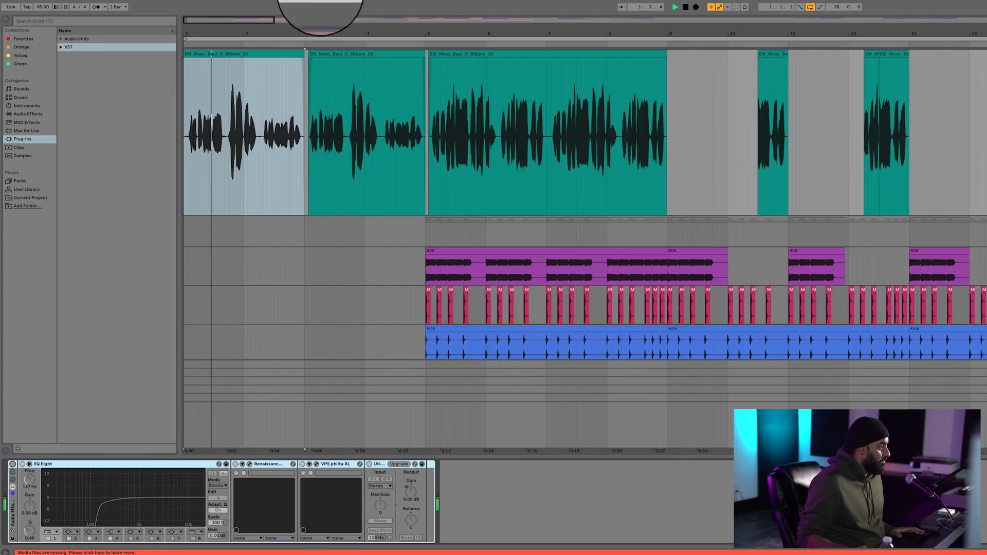
left_click_drag(301, 53, 986, 31)
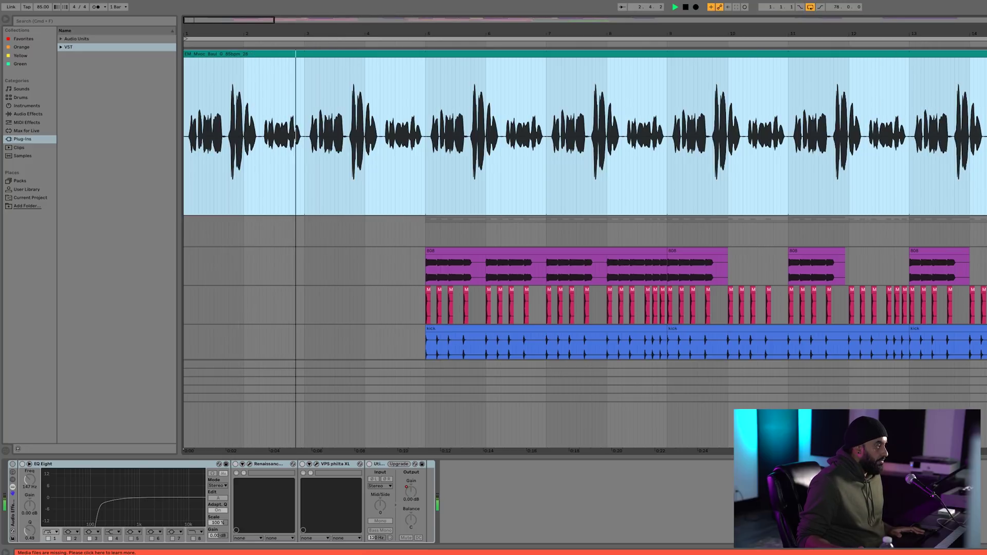
key("super+z")
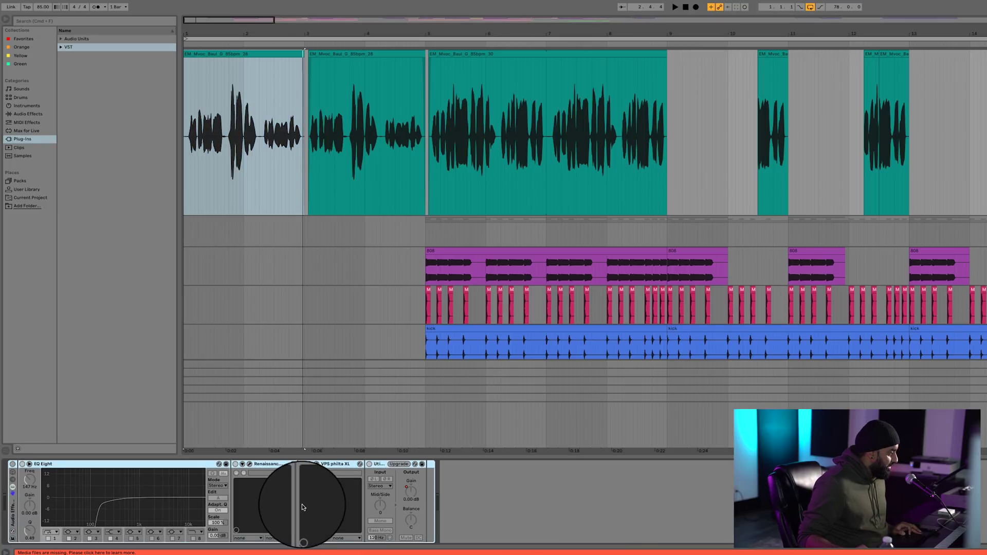
- Readjust the first vocal clip's transposition, re-enable the effects rack, and play the processed vocal from bar 1 and from bar 5
double_click(273, 53)
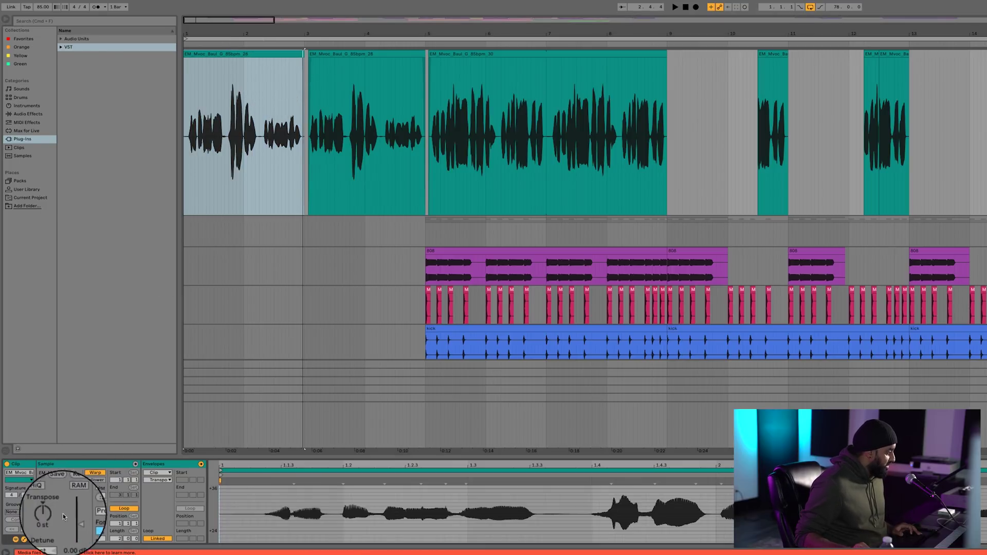
left_click_drag(52, 521, 51, 521)
key("shift+Tab")
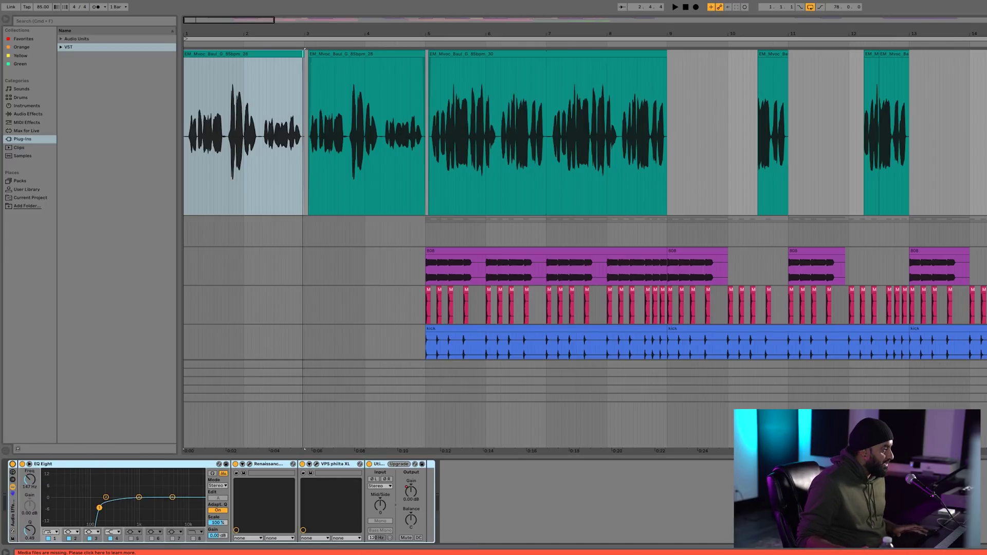
key("space")
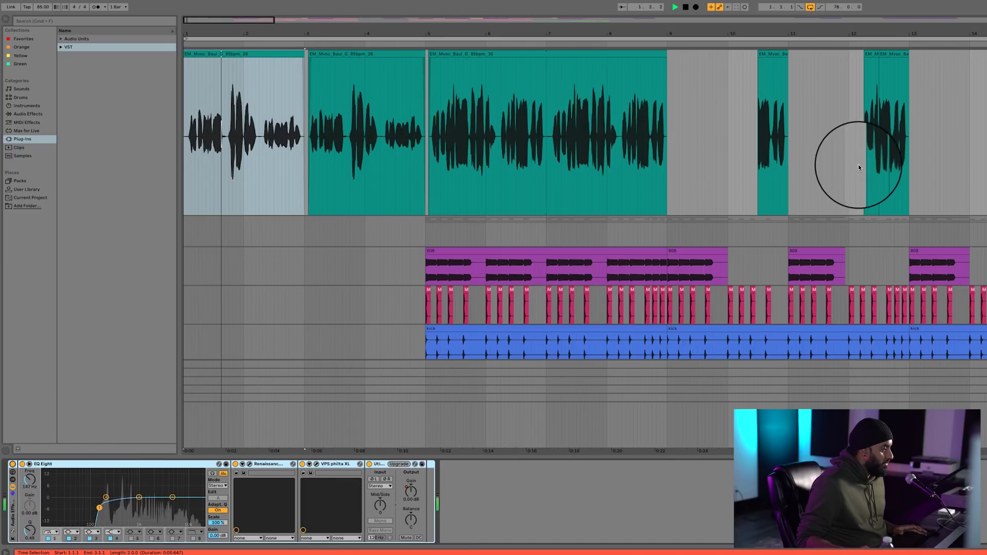
left_click(428, 154)
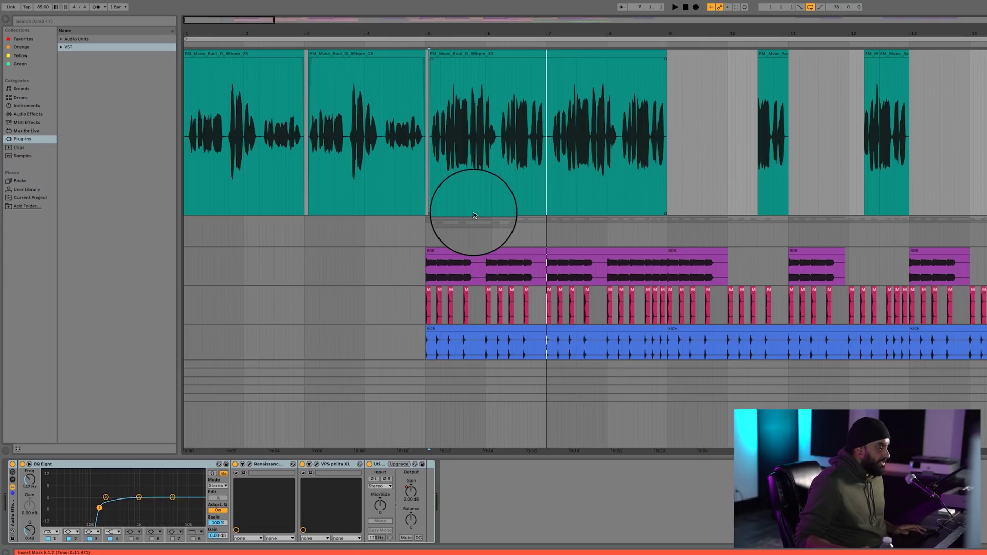
- Turn off the vocal track's solo and bring the 808 and drum tracks into view
scroll(479, 212, "down", 1)
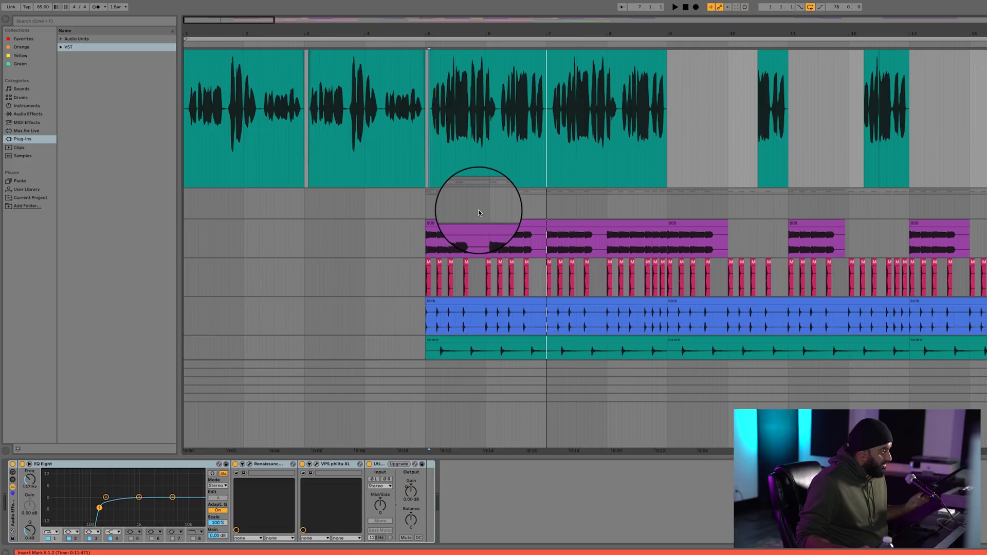
scroll(479, 209, "down", 1)
scroll(479, 208, "down", 2)
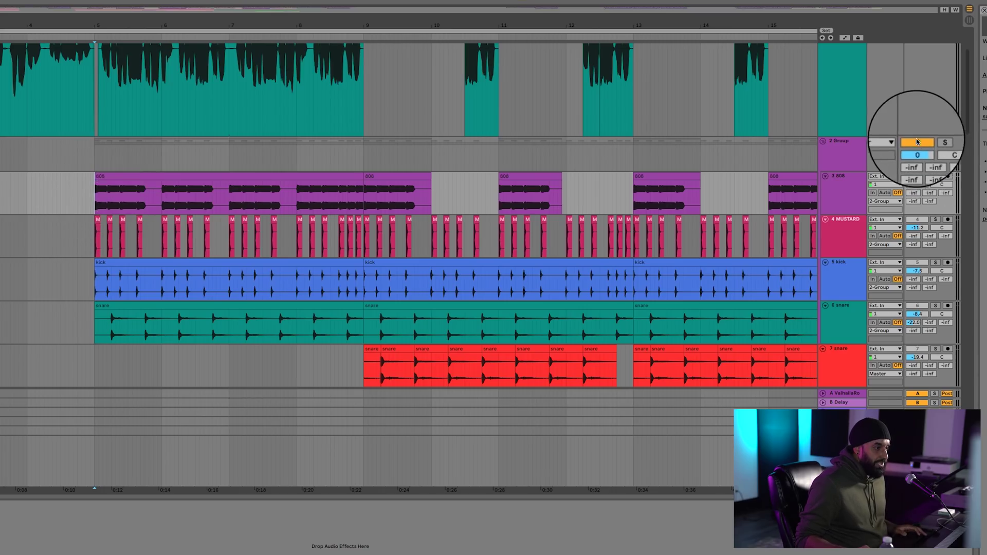
scroll(923, 103, "up", 5)
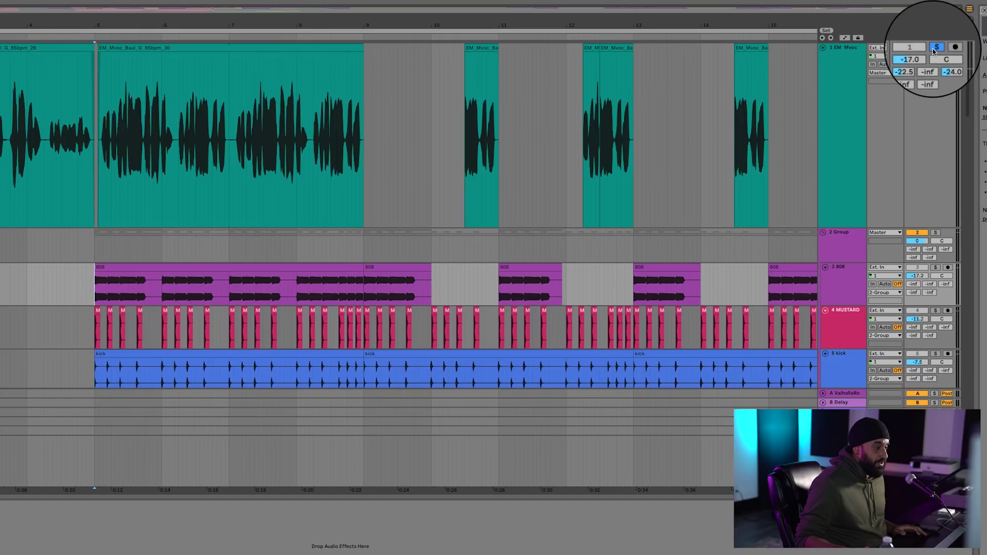
scroll(946, 154, "down", 3)
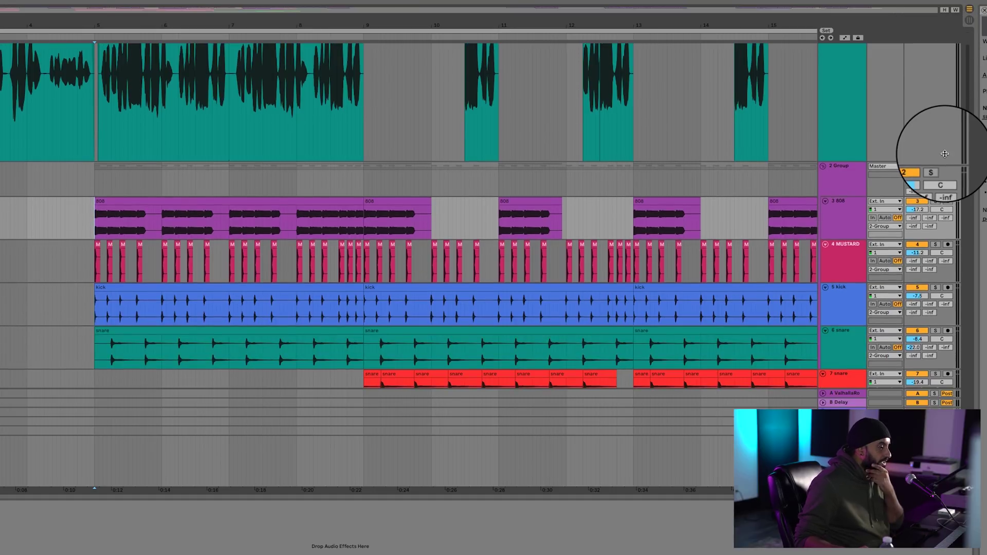
scroll(946, 153, "down", 3)
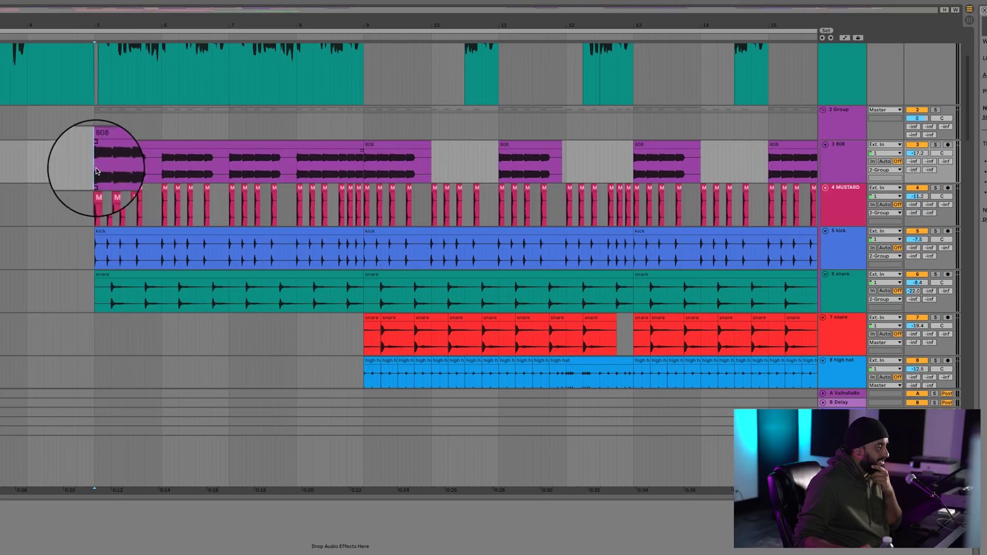
- Solo the 808 track and play it from just before bar 5 with its RBass plug-in open
left_click_drag(96, 167, 359, 160)
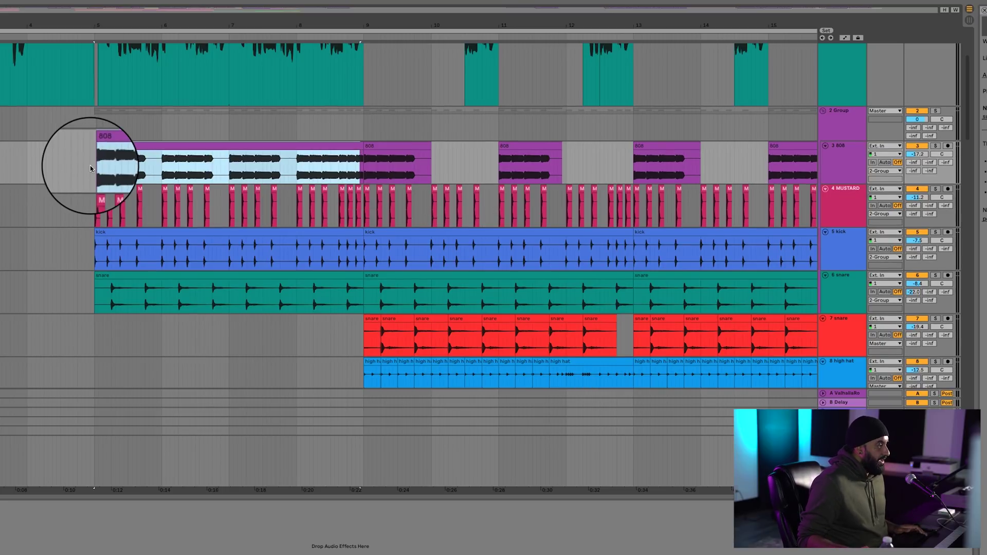
left_click(91, 168)
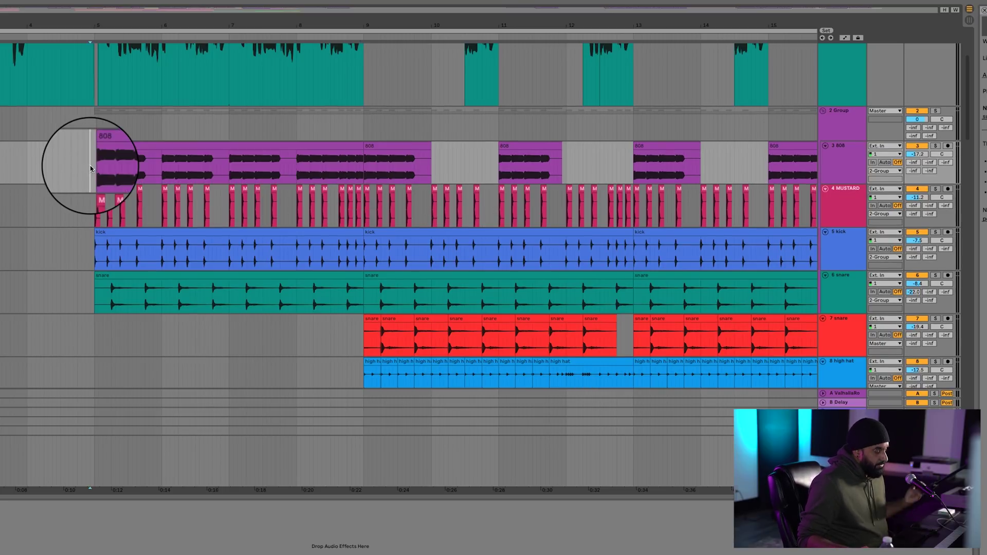
left_click(935, 147)
key("space")
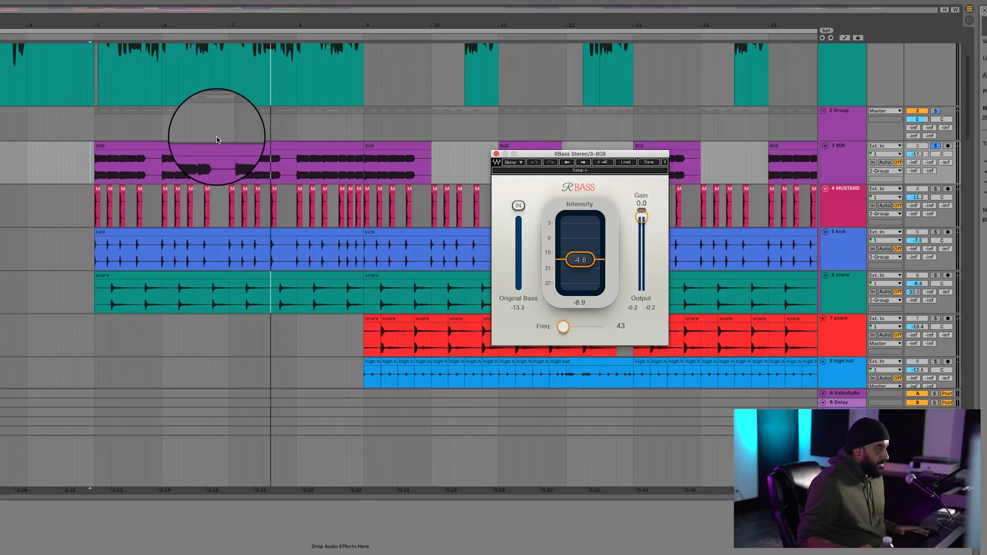
key("space")
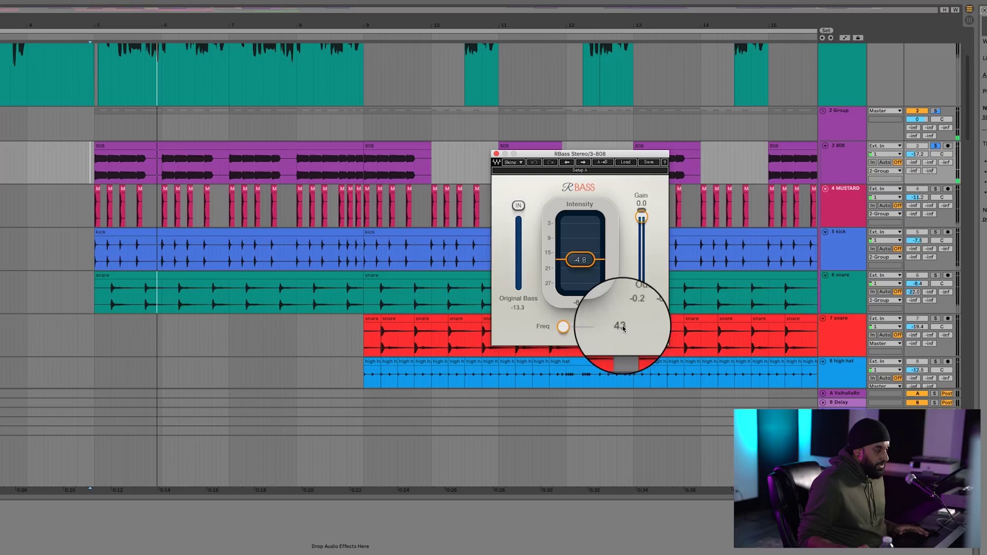
key("space")
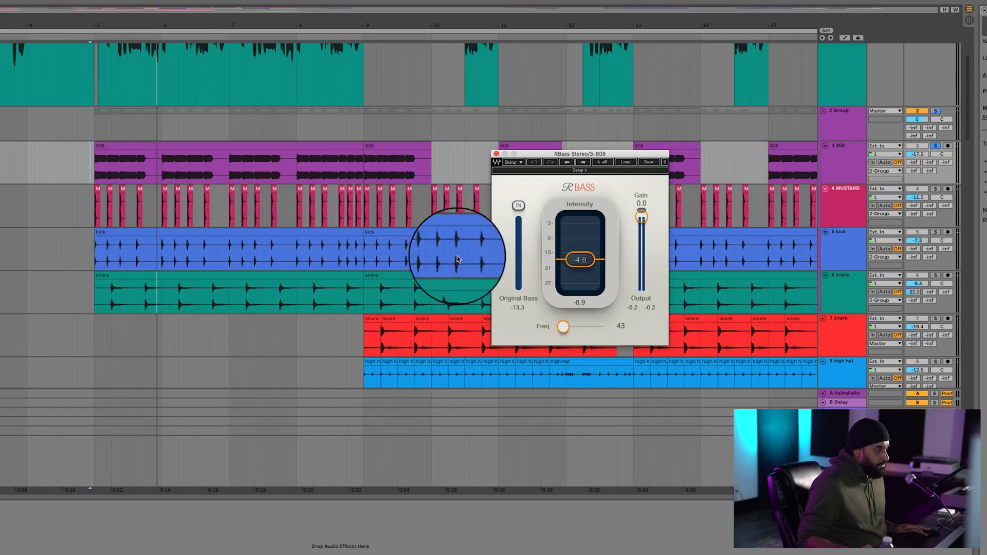
- Audition the MUSTARD track and the track 6 snare one at a time in solo from just before bar 5
left_click(80, 203)
key("plus")
key("plus")
left_click(129, 208)
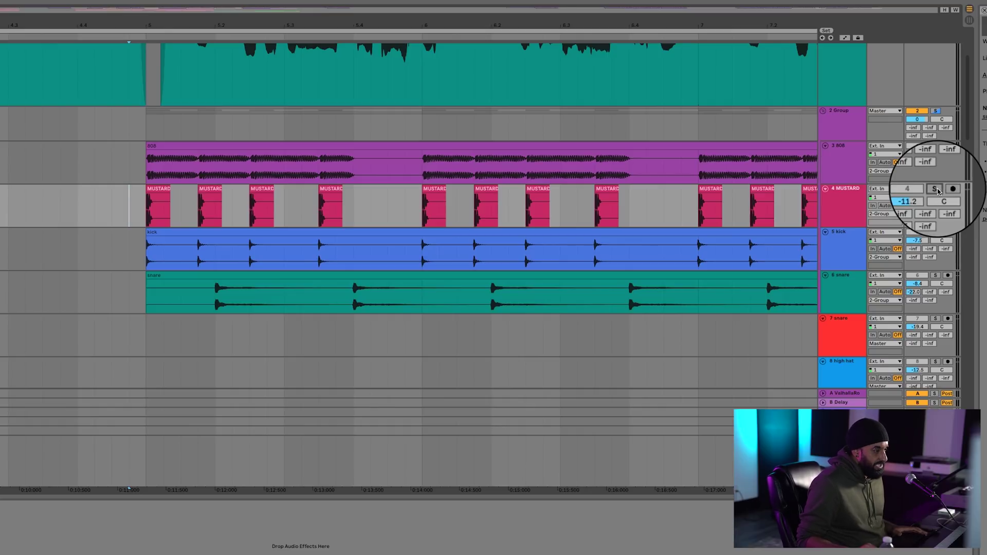
key("space")
left_click(939, 190)
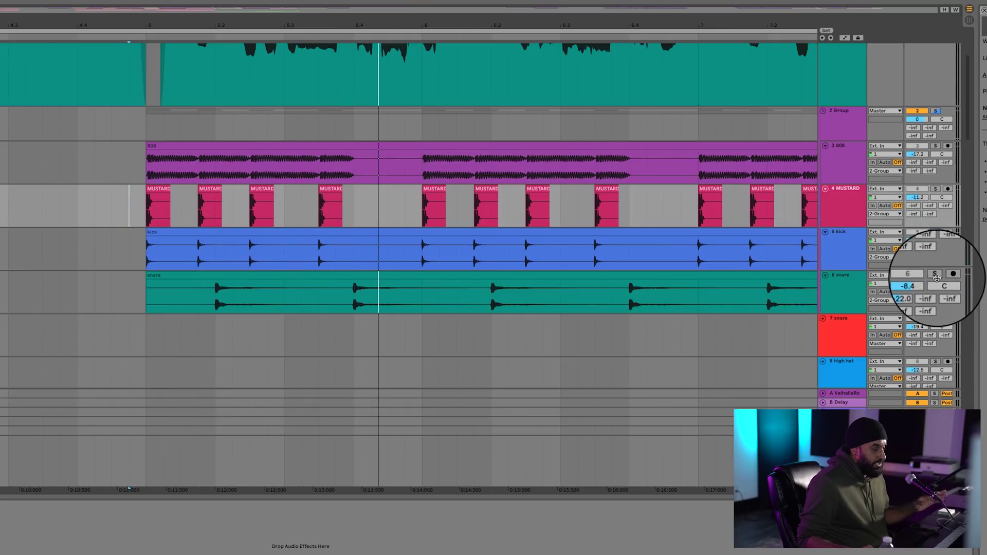
left_click(937, 278)
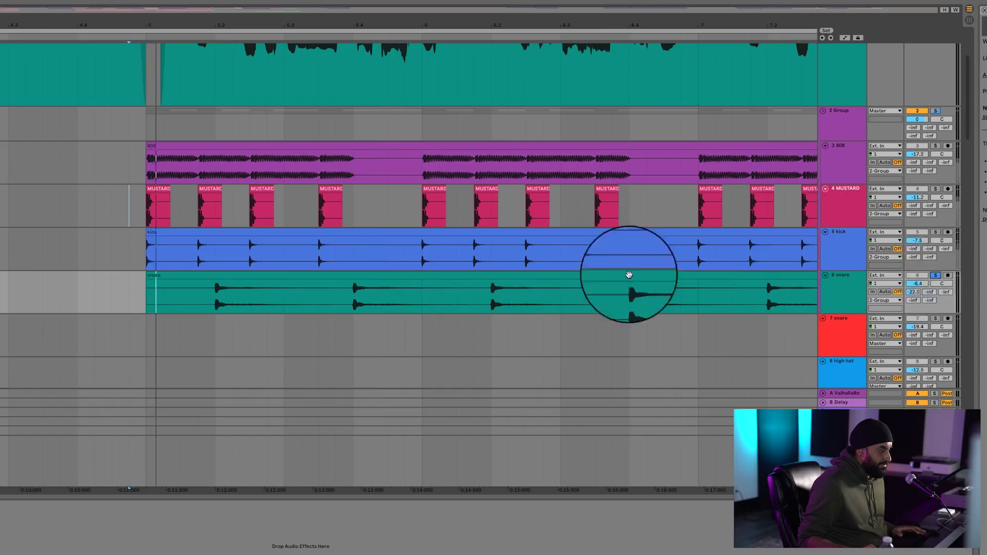
scroll(590, 291, "down", 3)
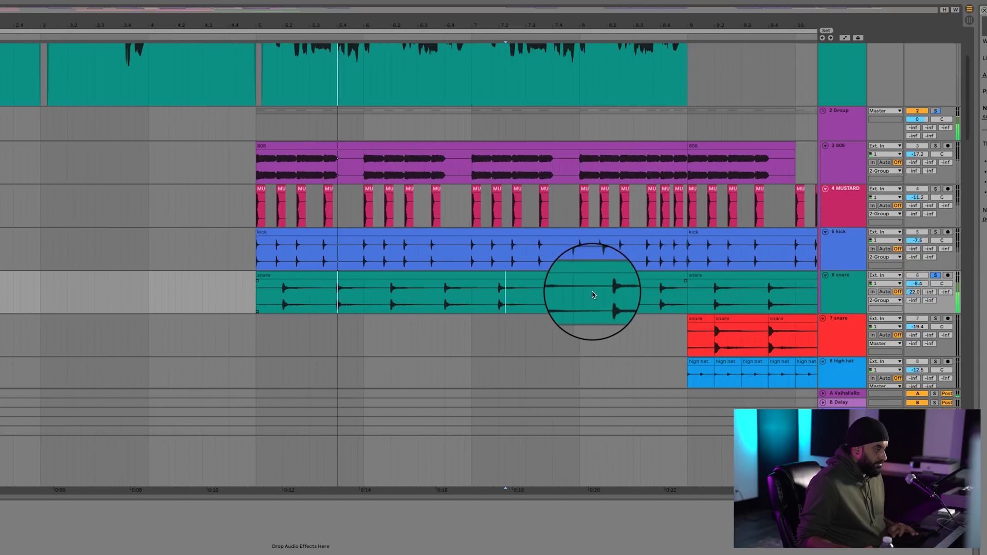
- Solo the track 7 snare and play it from bar 9
scroll(593, 295, "down", 2)
scroll(591, 292, "right", 5)
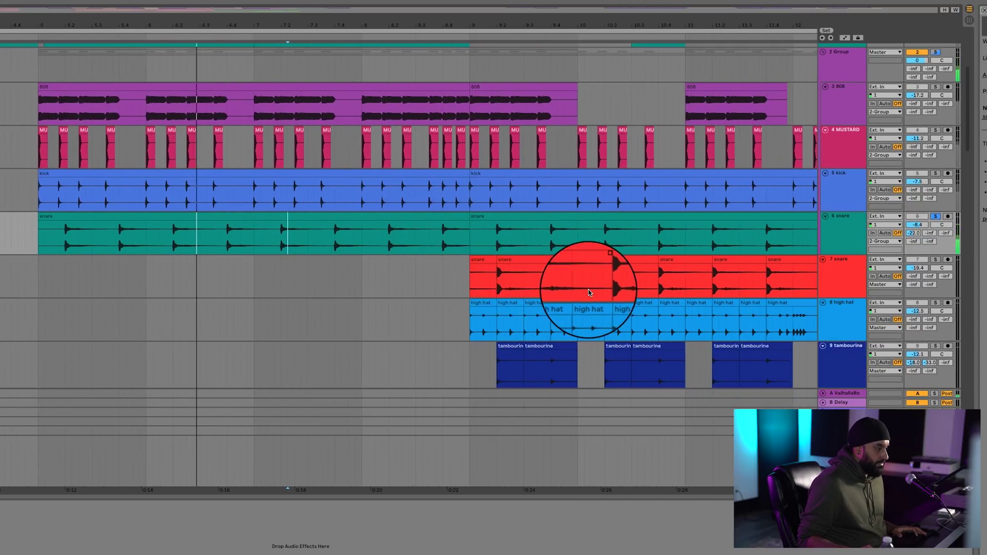
left_click(468, 278)
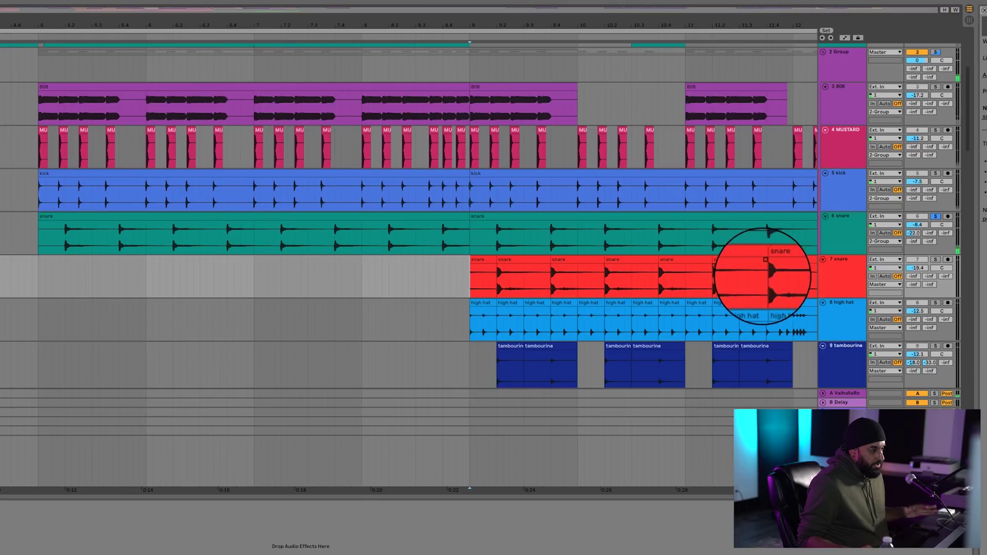
scroll(459, 315, "right", 4)
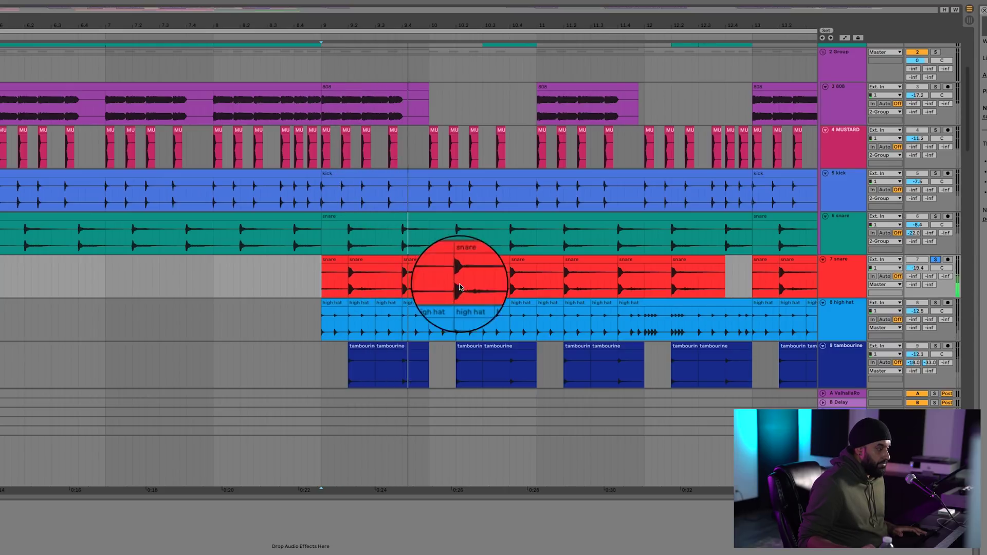
scroll(775, 304, "down", 2)
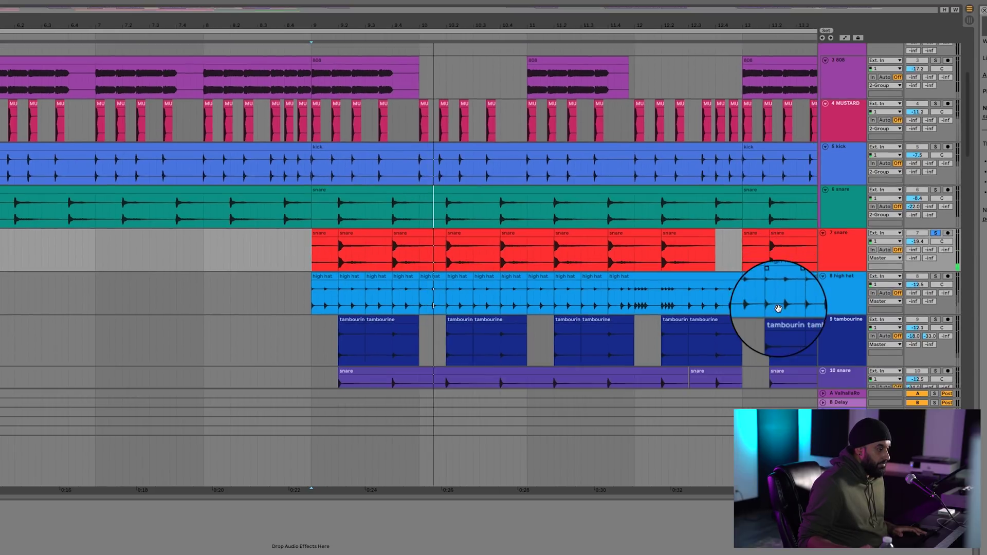
- Audition the high hat, tambourine and track 10 snare one at a time in solo from bar 9
left_click(933, 268)
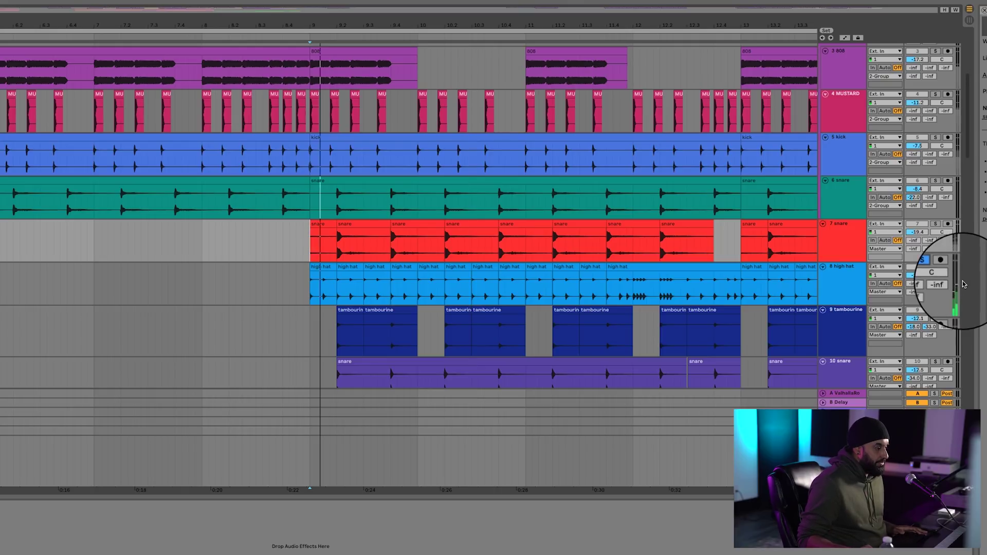
scroll(935, 257, "down", 2)
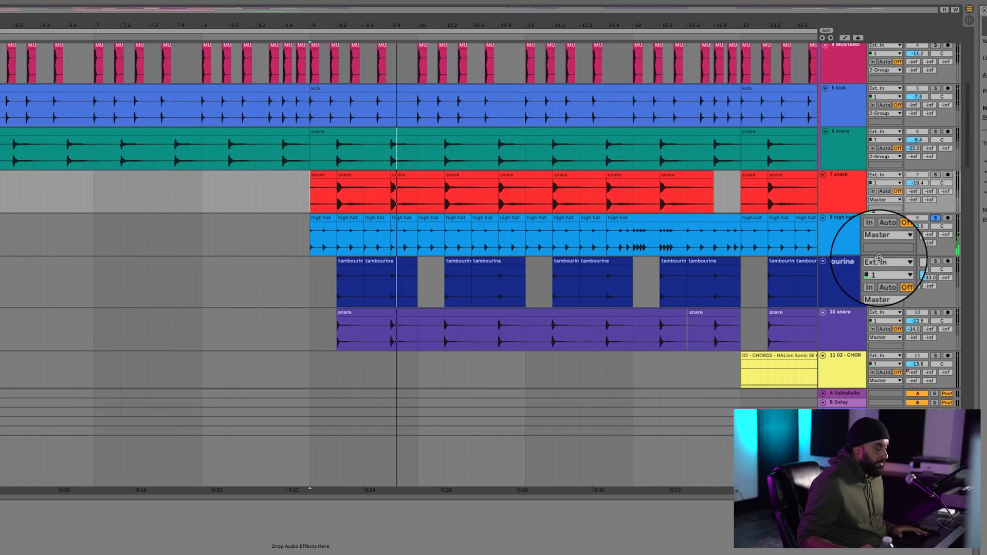
scroll(940, 241, "down", 2)
left_click(936, 229)
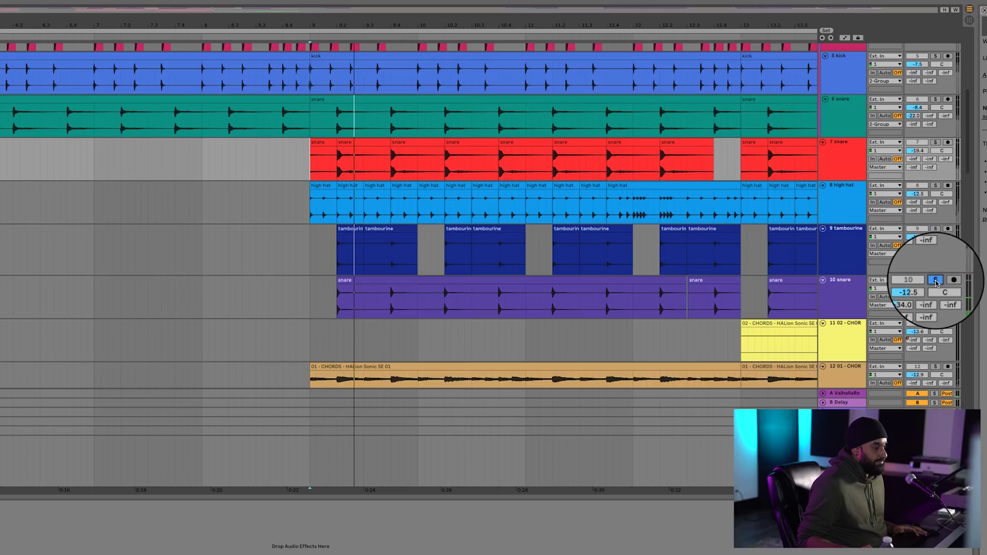
scroll(715, 292, "right", 10)
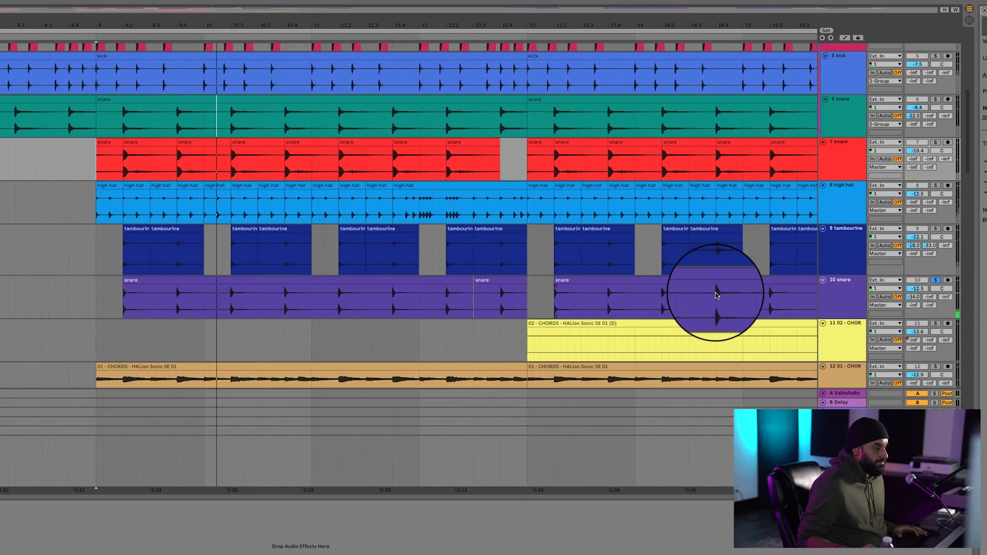
- Solo the drum group and tracks 7 to 10 together and play them from just before bar 13
scroll(715, 292, "down", 3)
scroll(717, 294, "right", 8)
scroll(716, 295, "left", 9)
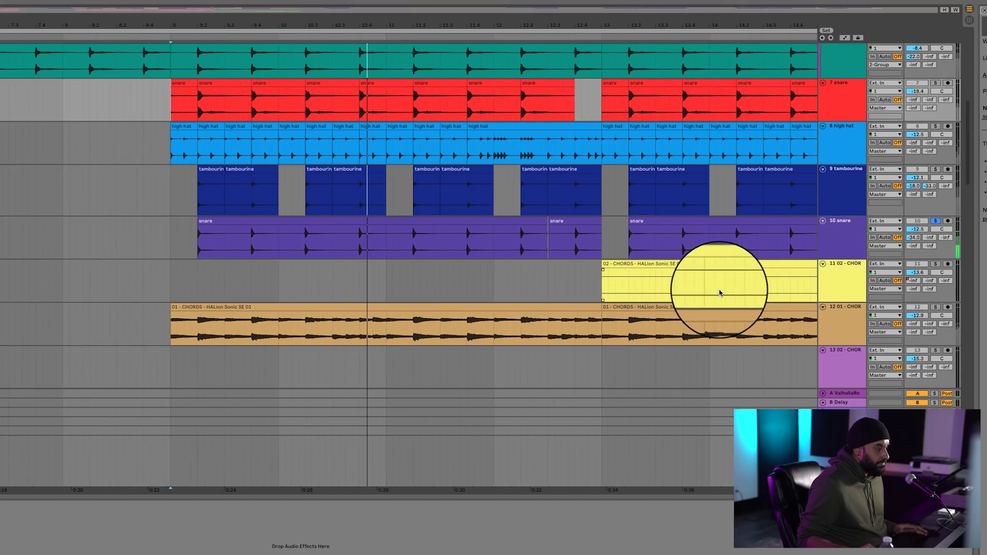
left_click(564, 296)
key("minus")
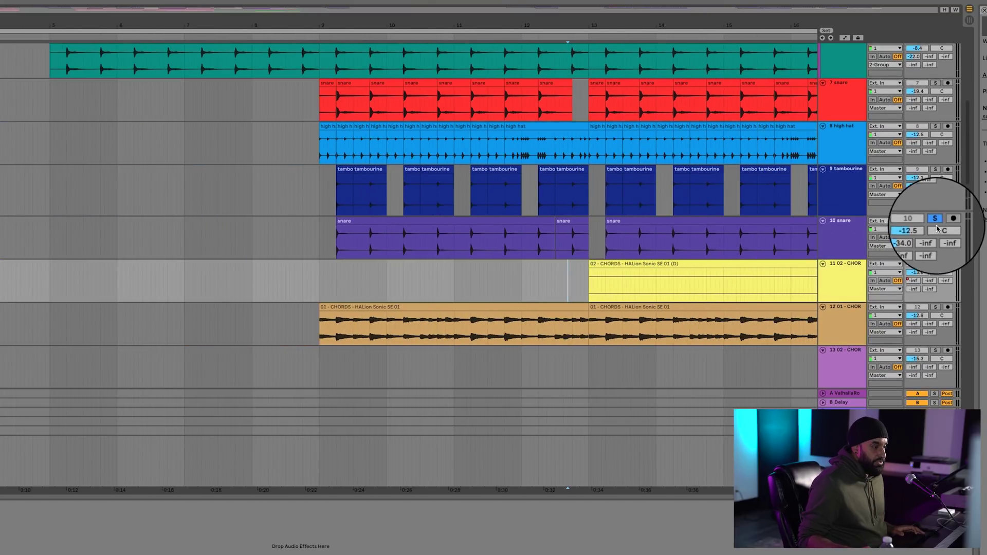
left_click(844, 230)
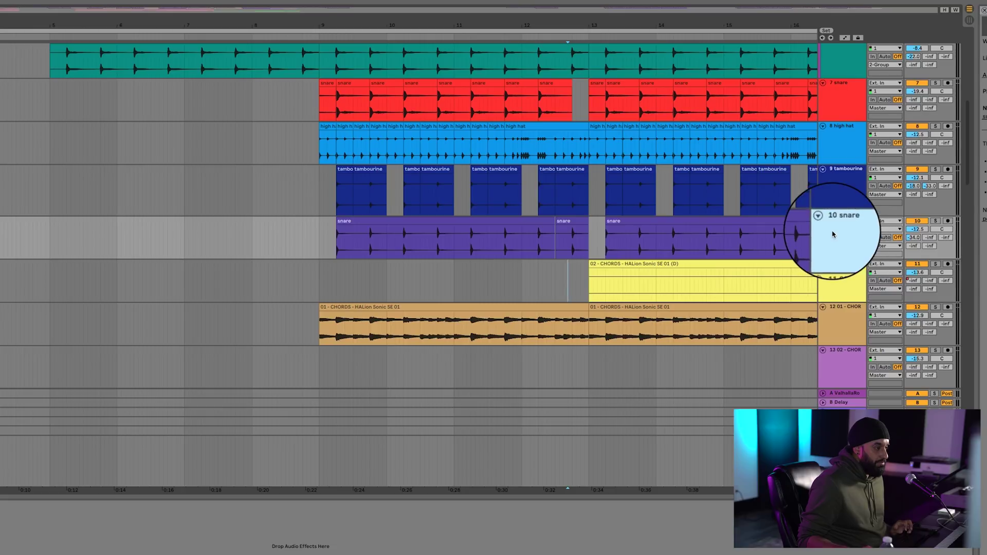
scroll(833, 231, "up", 4)
left_click(909, 65)
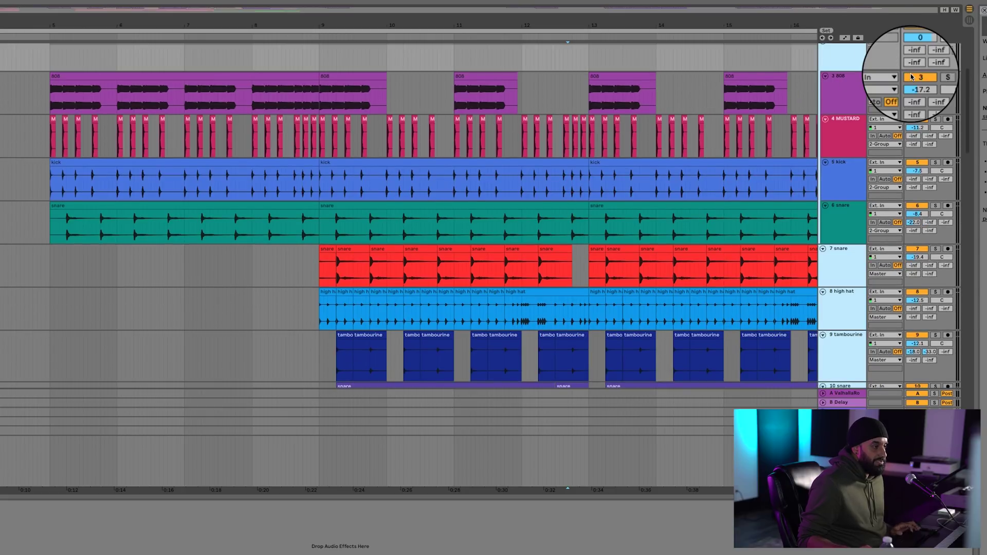
left_click(935, 70)
key("space")
scroll(542, 137, "right", 3)
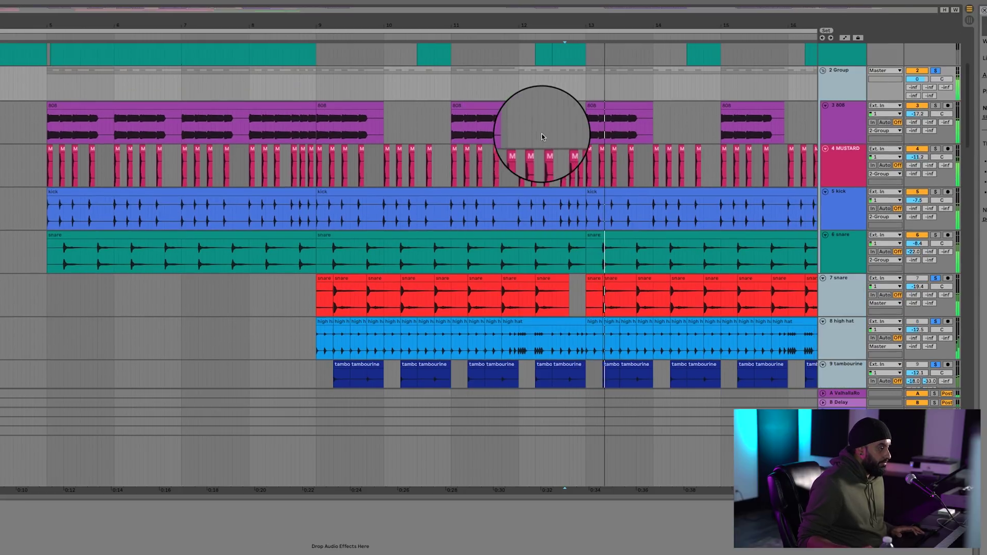
scroll(542, 137, "down", 2)
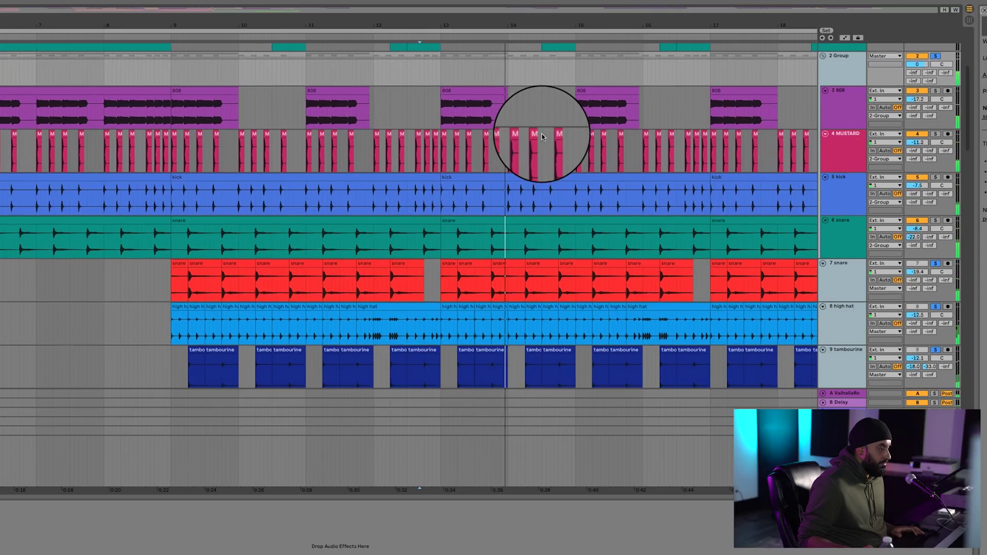
scroll(542, 137, "right", 3)
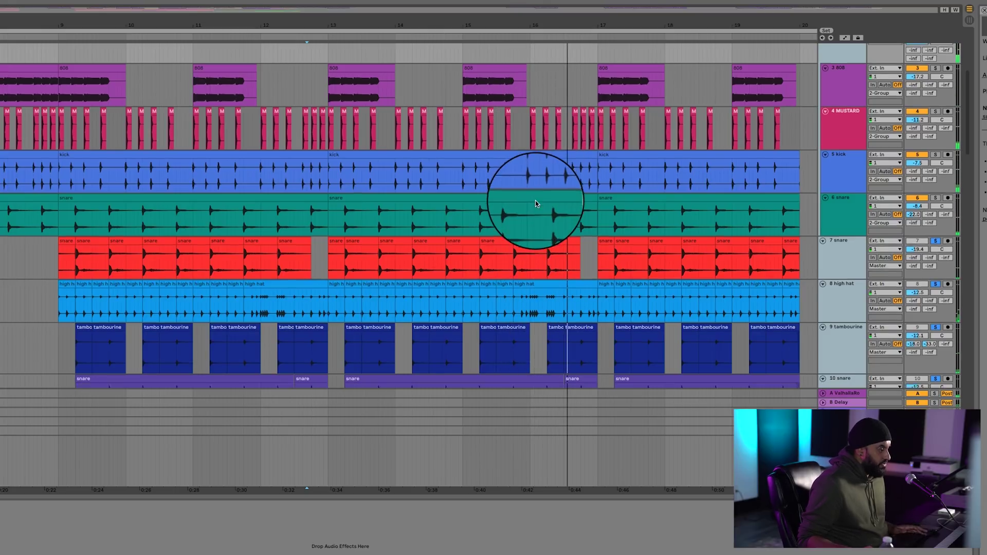
- Turn off the solo on the drum tracks and bring the chord clips on tracks 11 to 14 into view
scroll(535, 202, "down", 3)
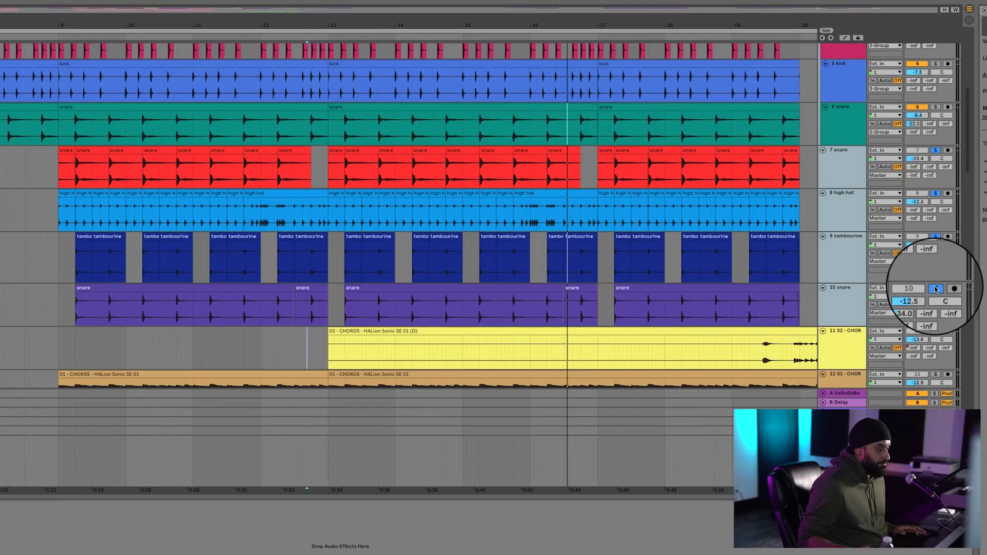
left_click(936, 289)
scroll(176, 267, "down", 3)
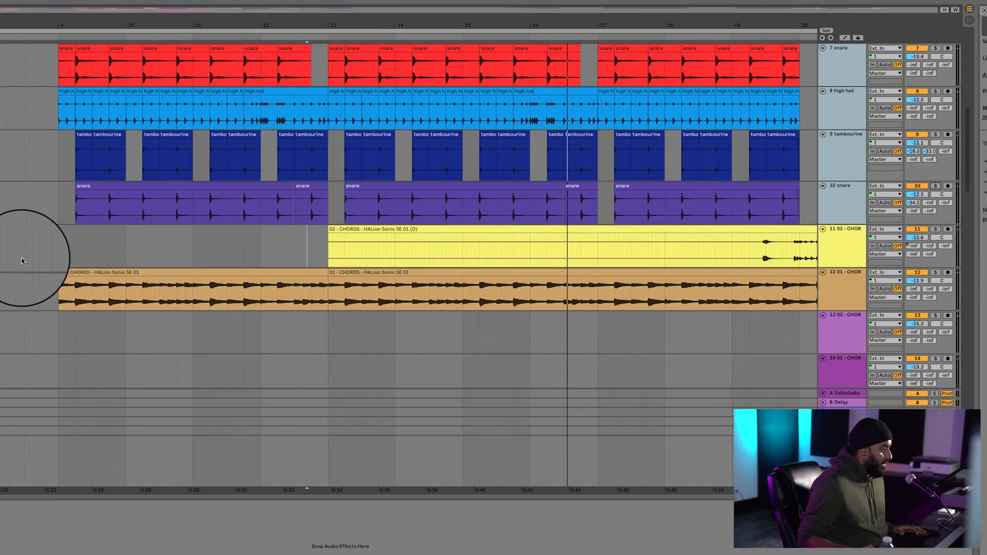
scroll(38, 257, "down", 6)
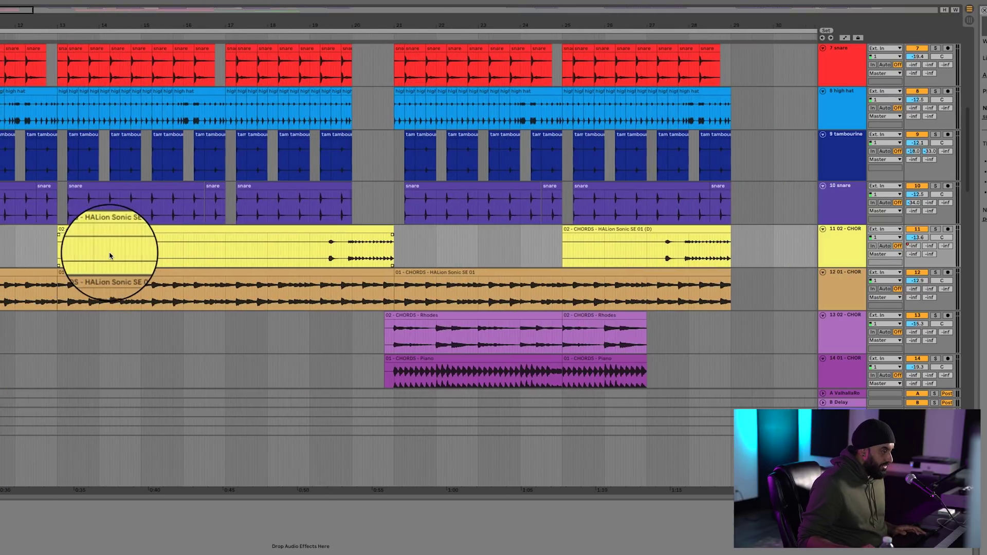
- Select the track 12 chords clip starting at bar 21, solo its track and play it
left_click(406, 271)
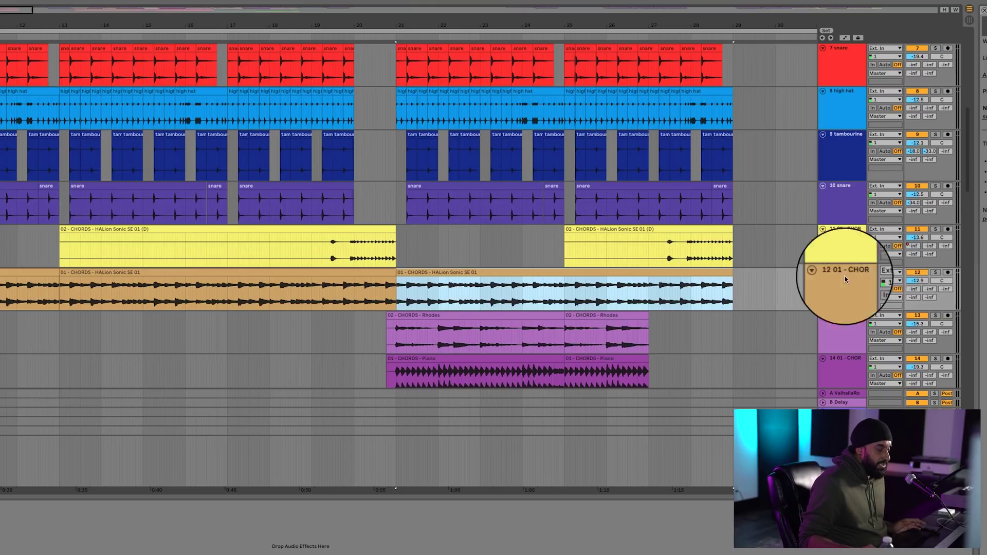
scroll(745, 284, "down", 2)
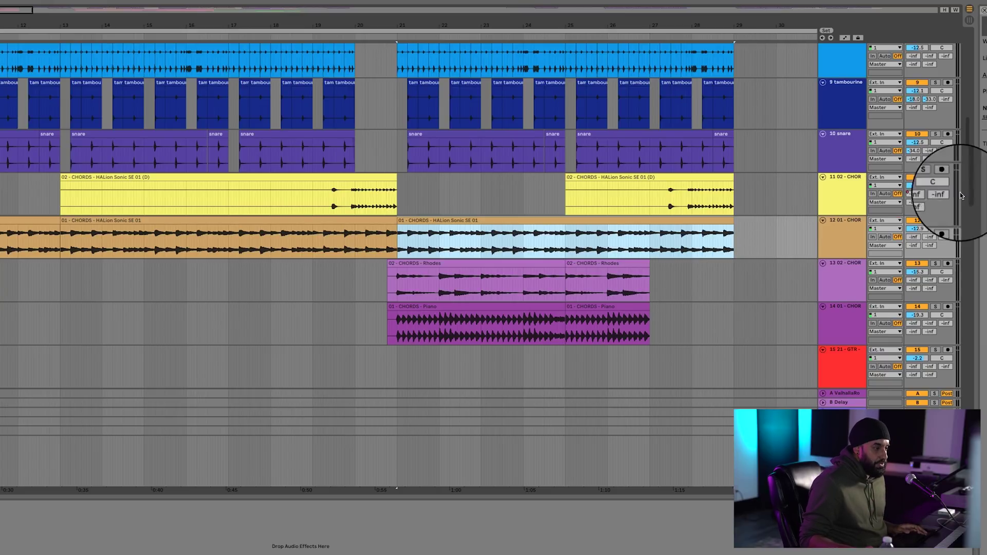
left_click(935, 220)
key("space")
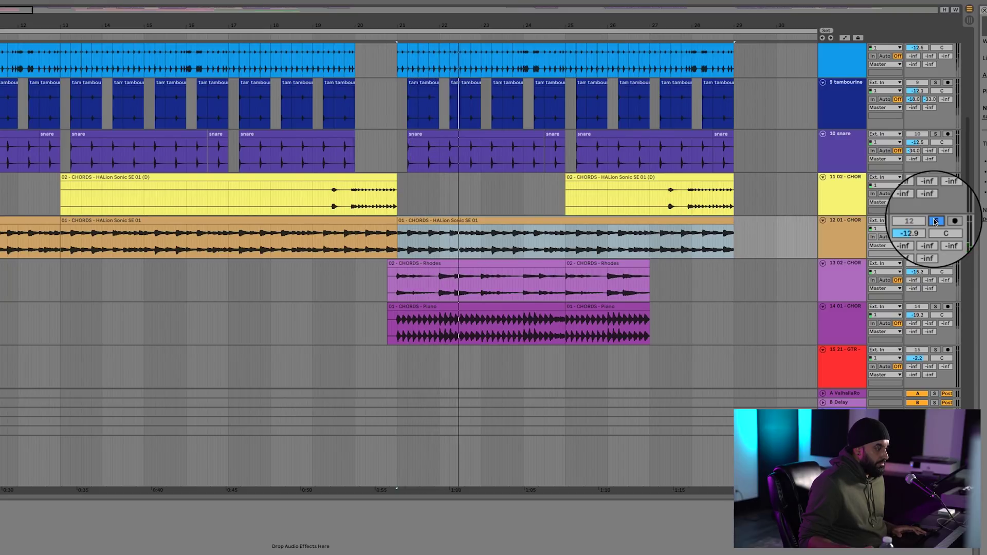
- Audition the Rhodes track 13 and the Piano track 14 one at a time in solo from bar 21
left_click(937, 263)
key("space")
key("space")
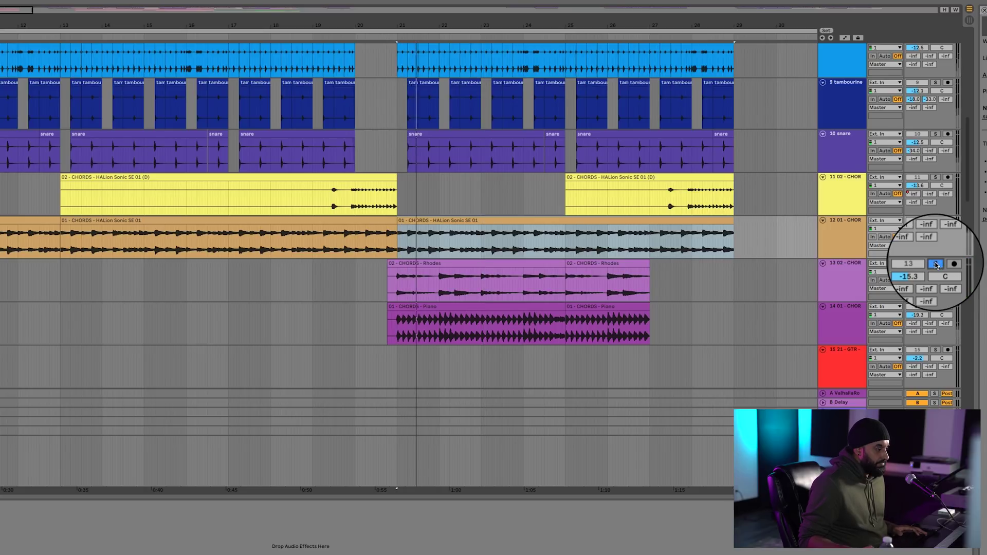
scroll(933, 310, "down", 1)
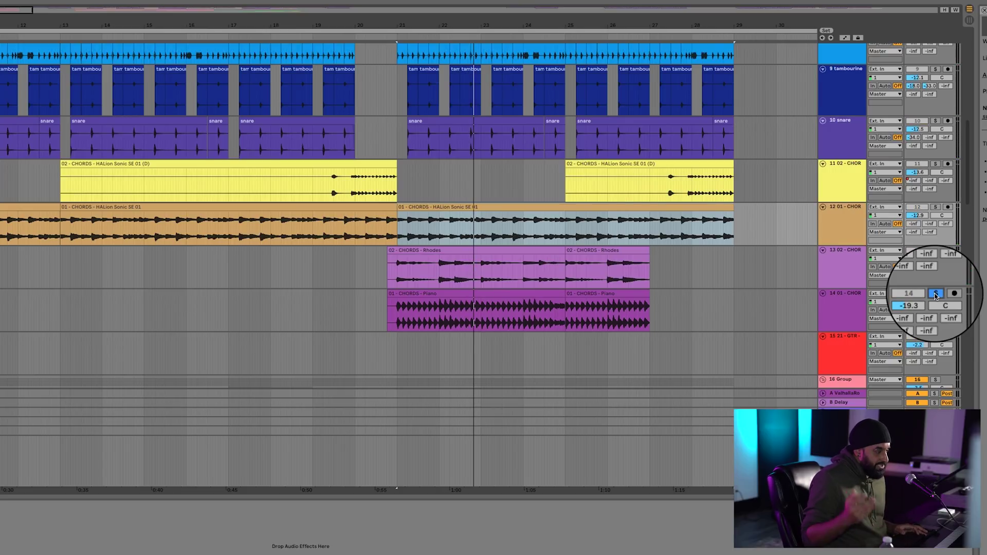
key("space")
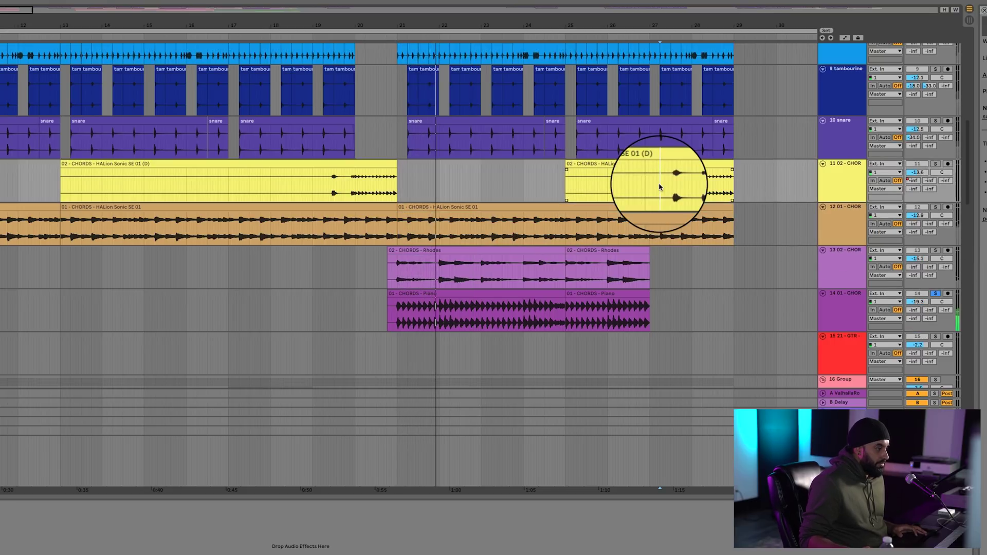
- Solo the track 11 chords, play the clip's ending from just after bar 27, and turn the solo off
scroll(658, 185, "right", 6)
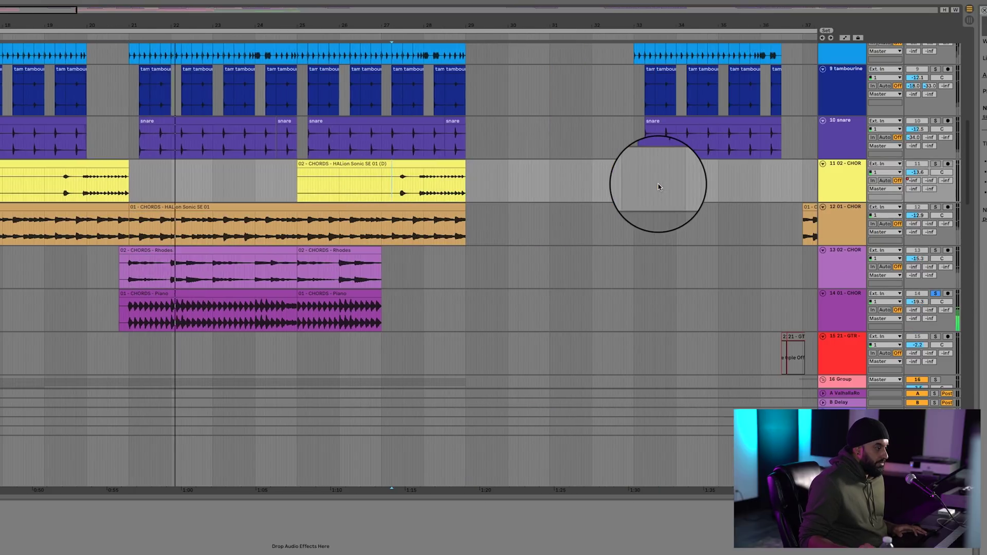
left_click(936, 164)
left_click(392, 184)
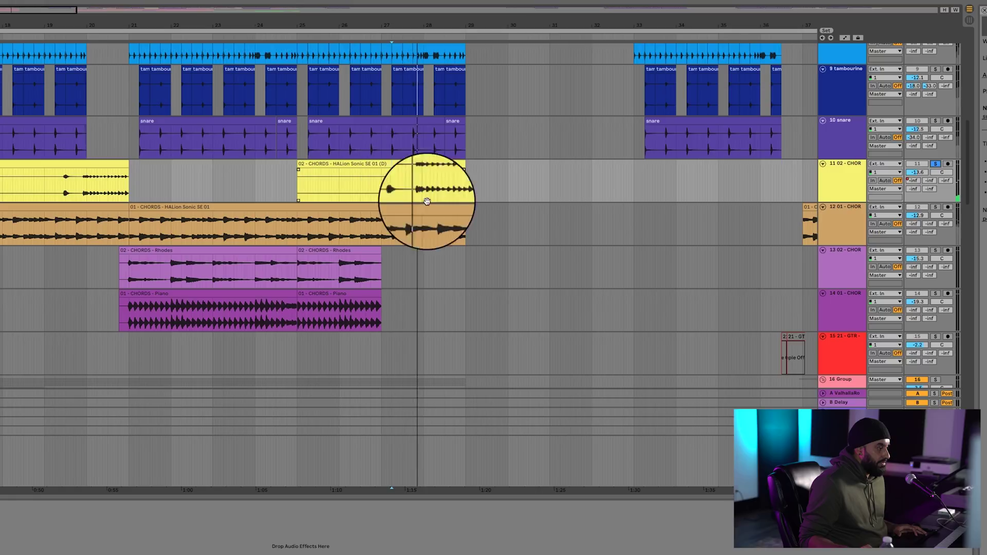
key("minus")
key("minus")
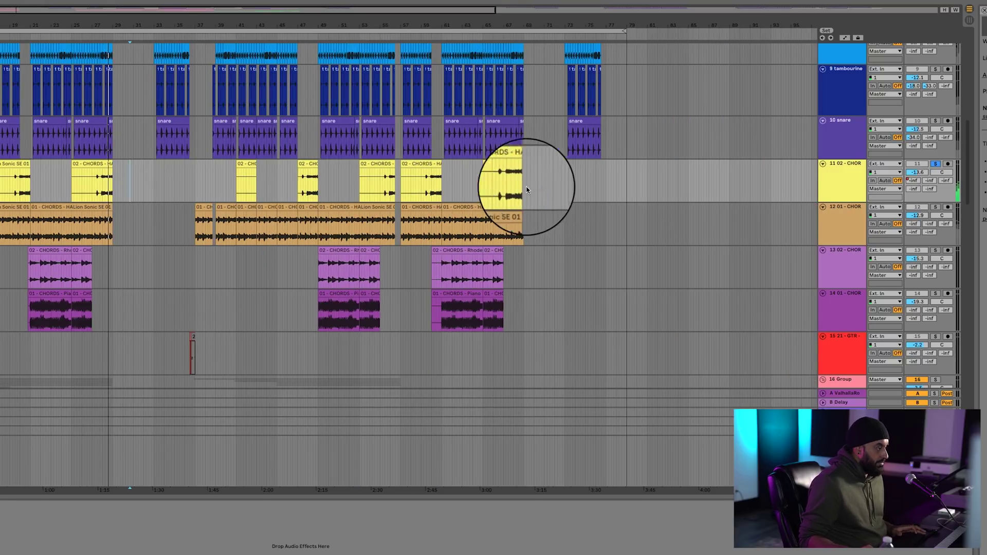
key("plus")
left_click(935, 164)
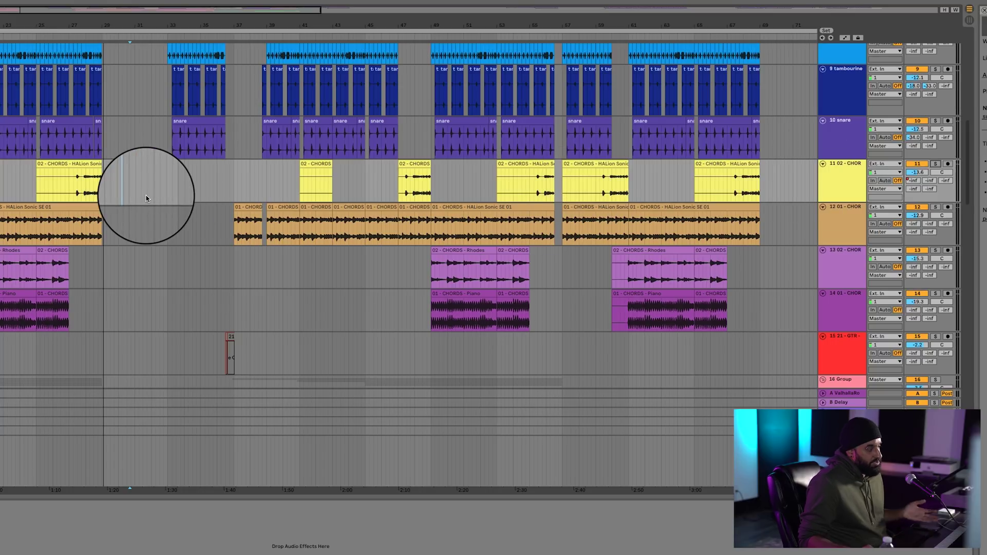
- Set the playback start just before bar 9 at the vocal clips and display the 16 Group's effects chain
scroll(146, 198, "left", 5)
scroll(149, 198, "down", 5)
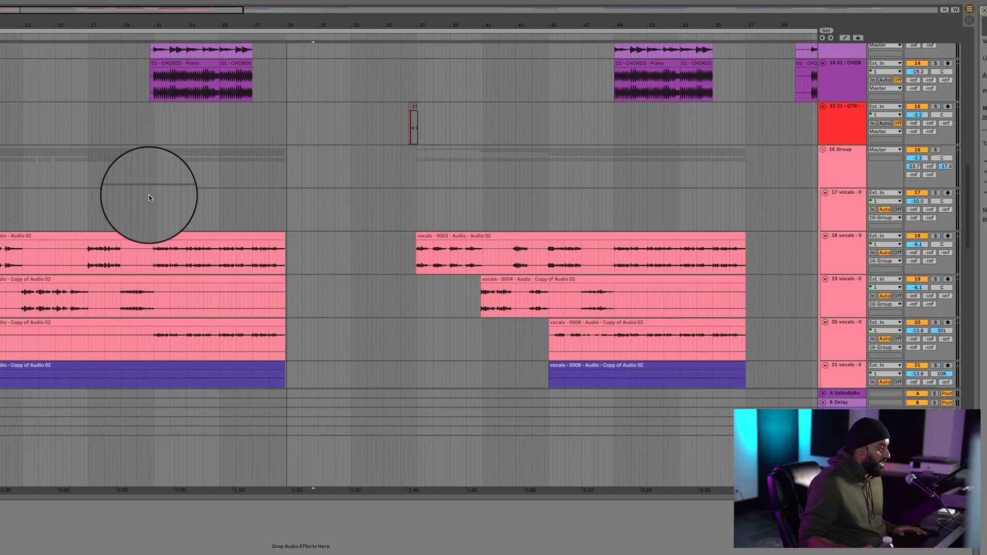
left_click(85, 193)
key("plus")
scroll(84, 194, "down", 2)
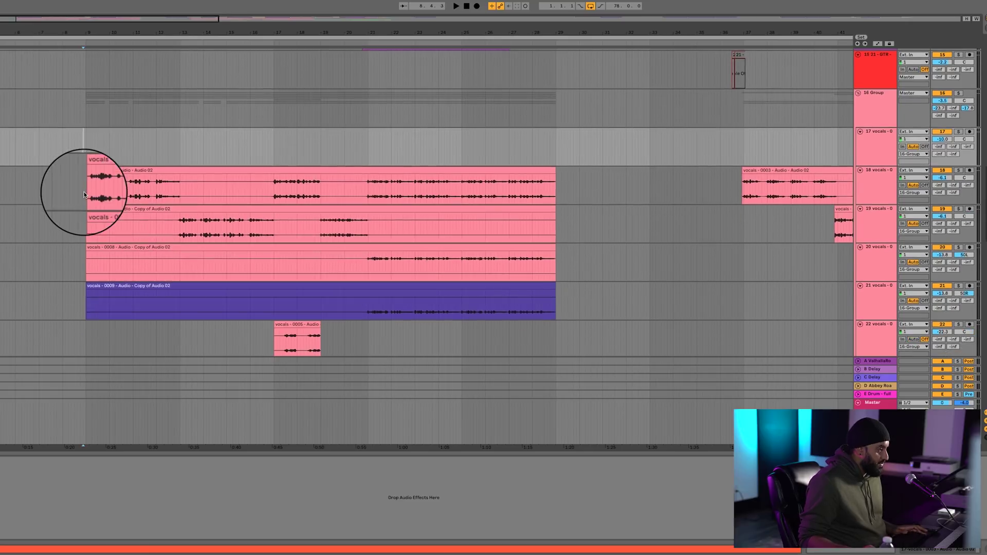
left_click(869, 118)
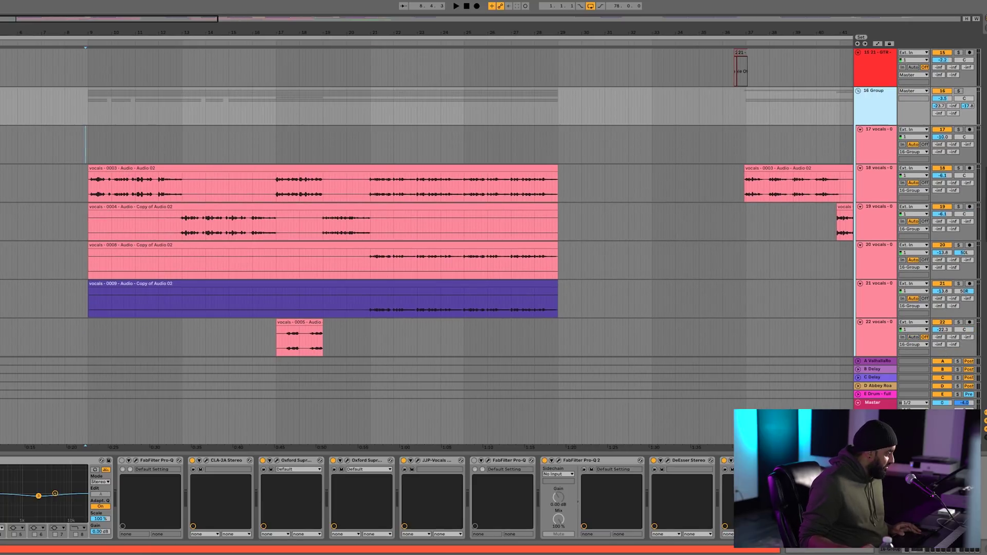
- Solo the 16 Group and play its vocals from just before bar 9
left_click(52, 460)
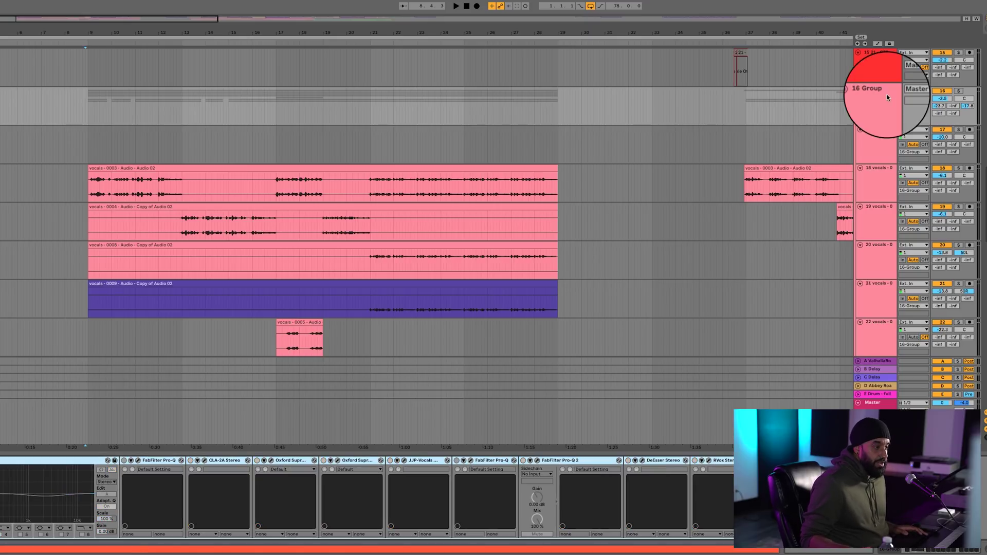
right_click(967, 107)
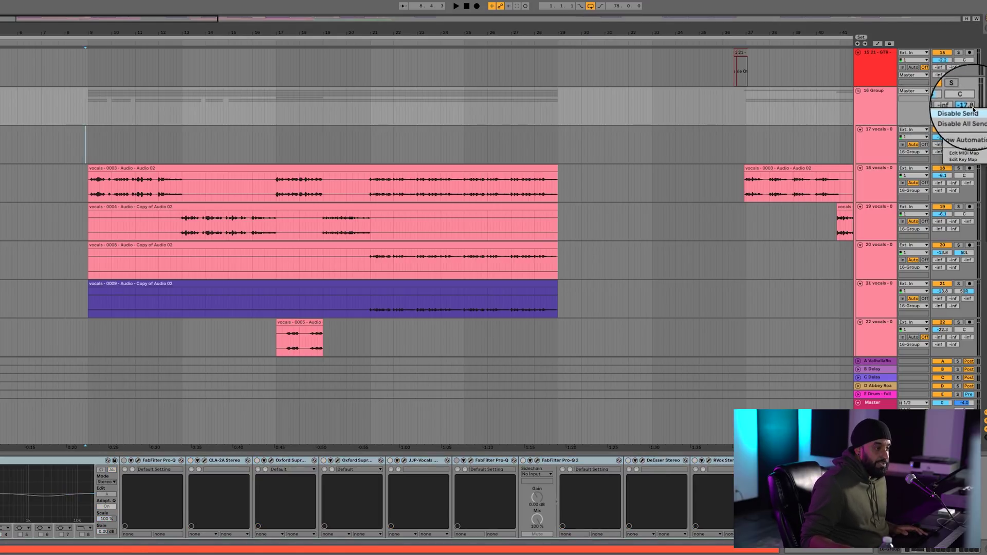
key("Escape")
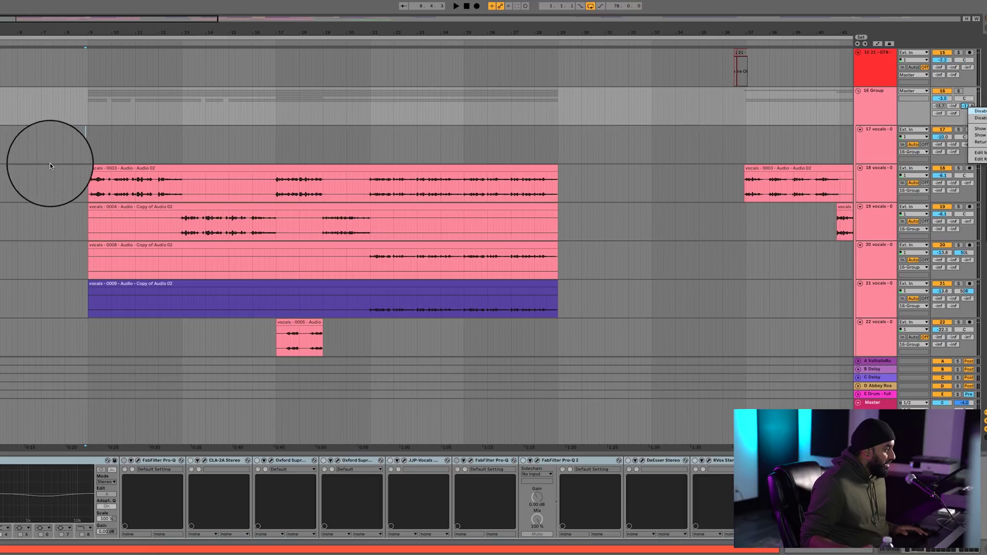
left_click(88, 155)
key("space")
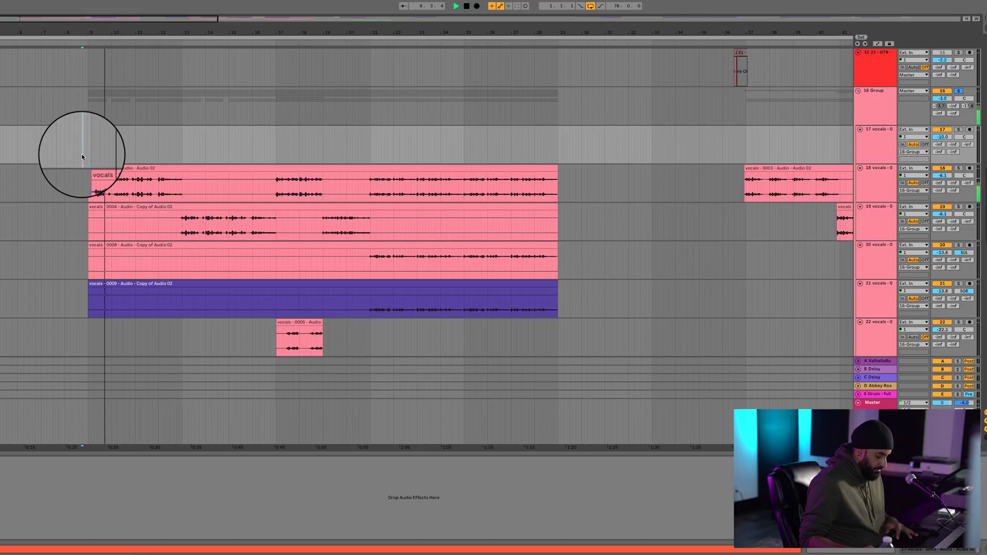
scroll(82, 153, "up", 3)
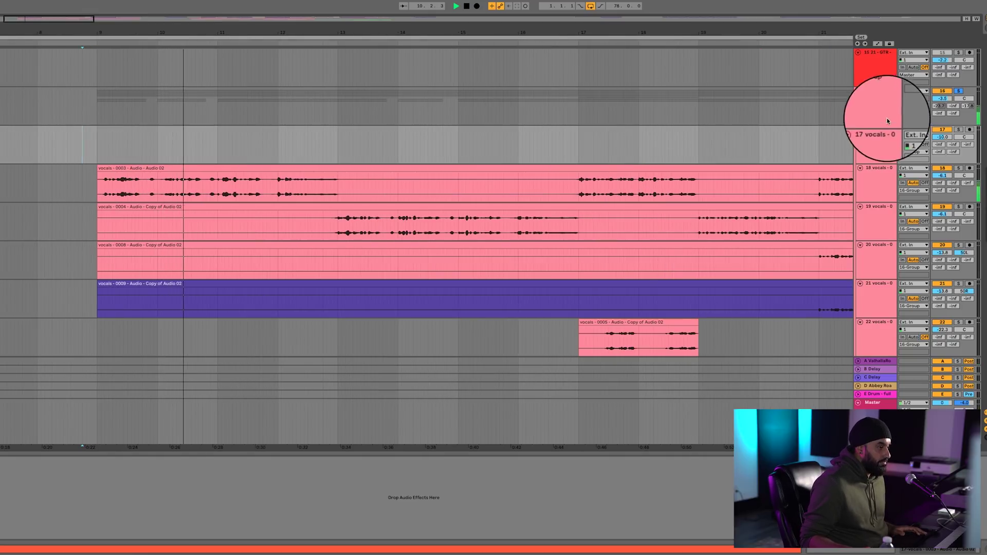
- Display the 16 Group's effects chain and inspect its API-2500 and first FabFilter Pro-Q plug-in windows
left_click(876, 105)
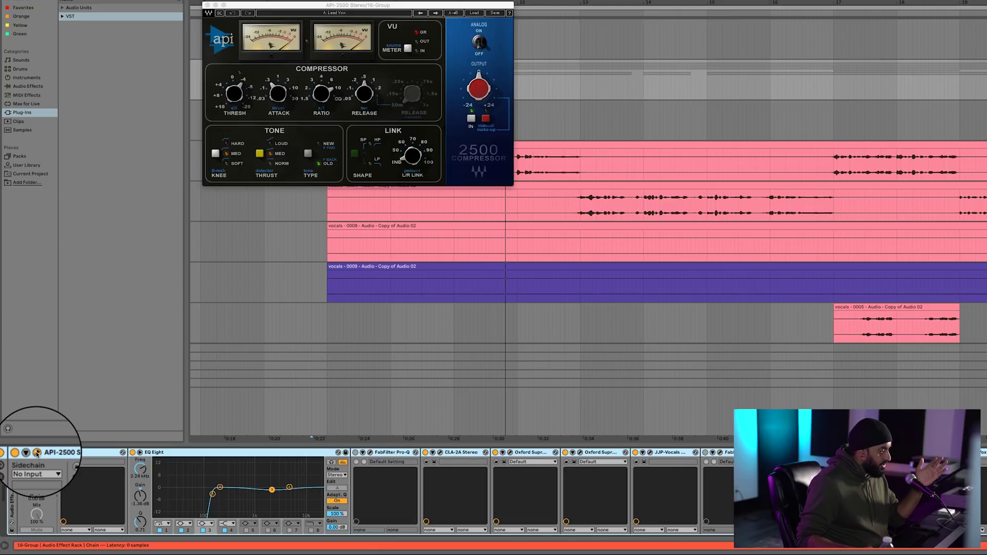
left_click(37, 454)
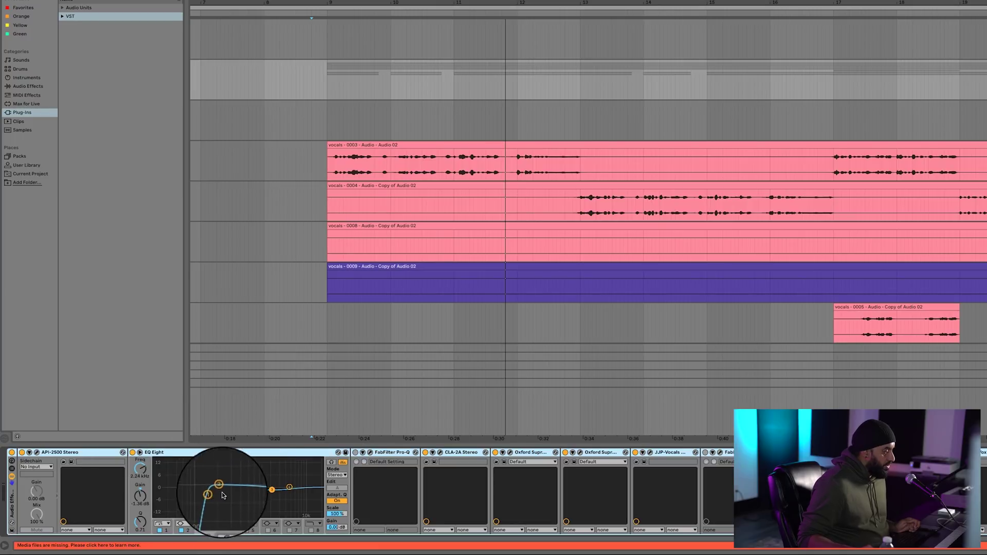
left_click(369, 454)
left_click(369, 453)
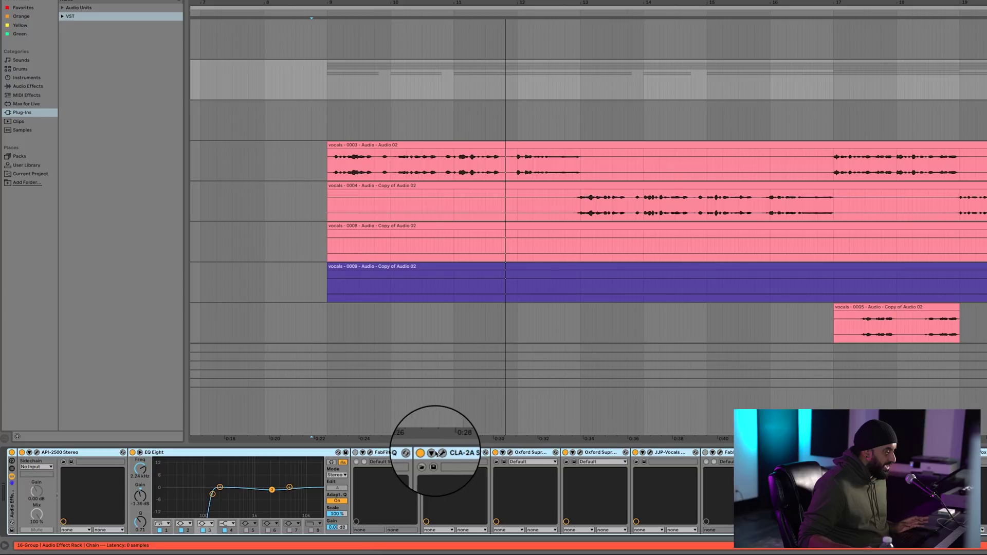
left_click(370, 454)
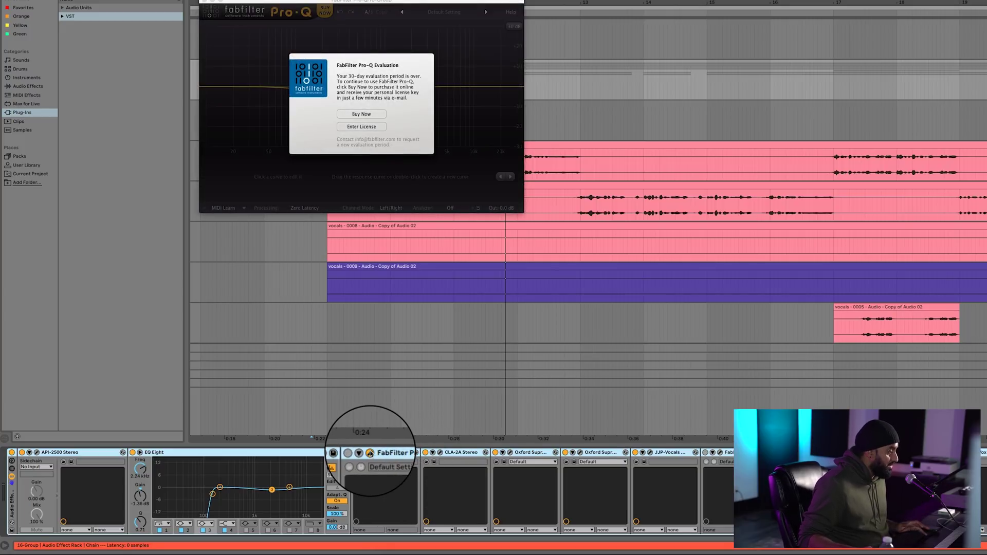
left_click(369, 453)
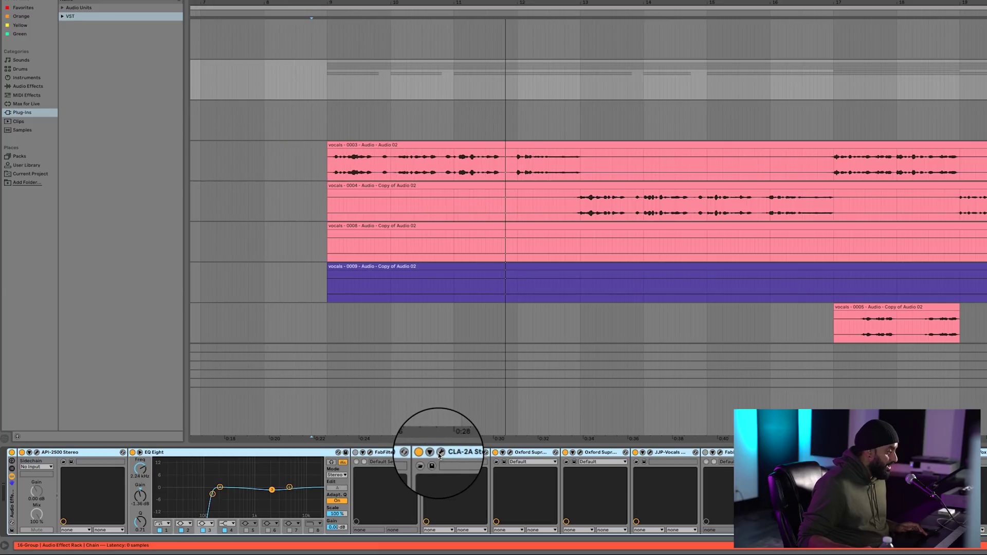
- Inspect the CLA-2A and JJP-Vocals plug-in windows in the 16 Group's effects chain, closing each one
left_click(440, 453)
left_click(441, 453)
left_click(440, 453)
left_click(440, 454)
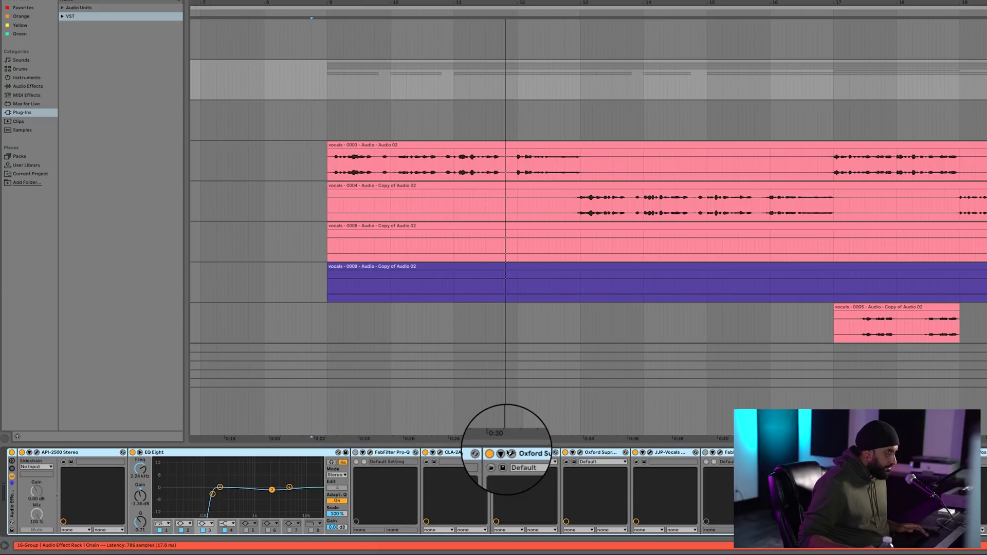
left_click(650, 453)
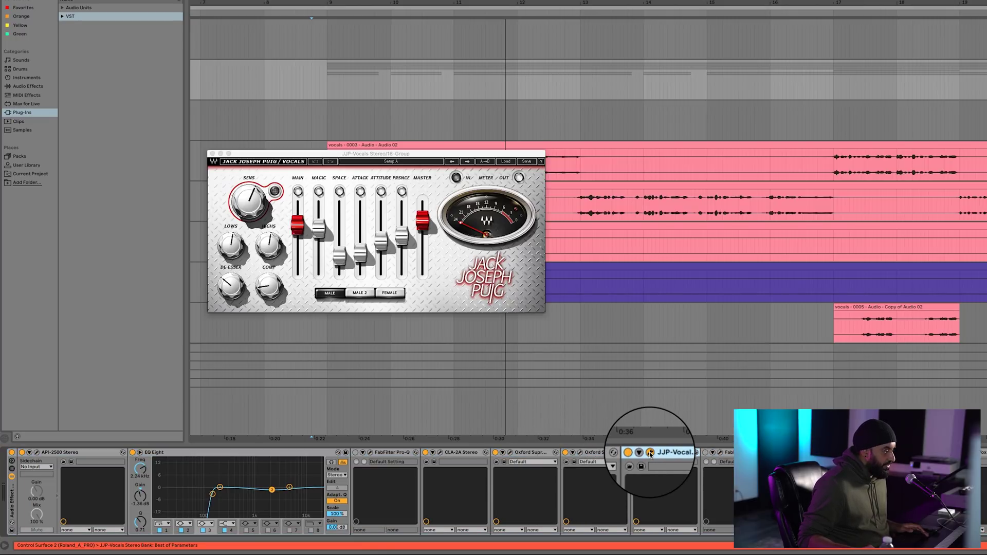
left_click(650, 454)
- Inspect the FabFilter Pro-Q 2, DeEsser and RVox plug-in windows in the 16 Group's chain
left_click(720, 453)
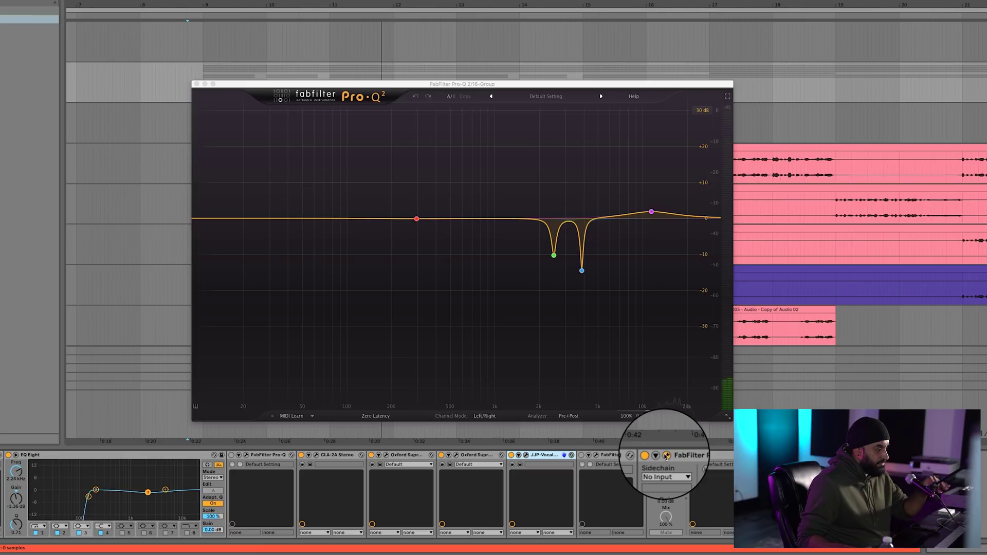
left_click(667, 455)
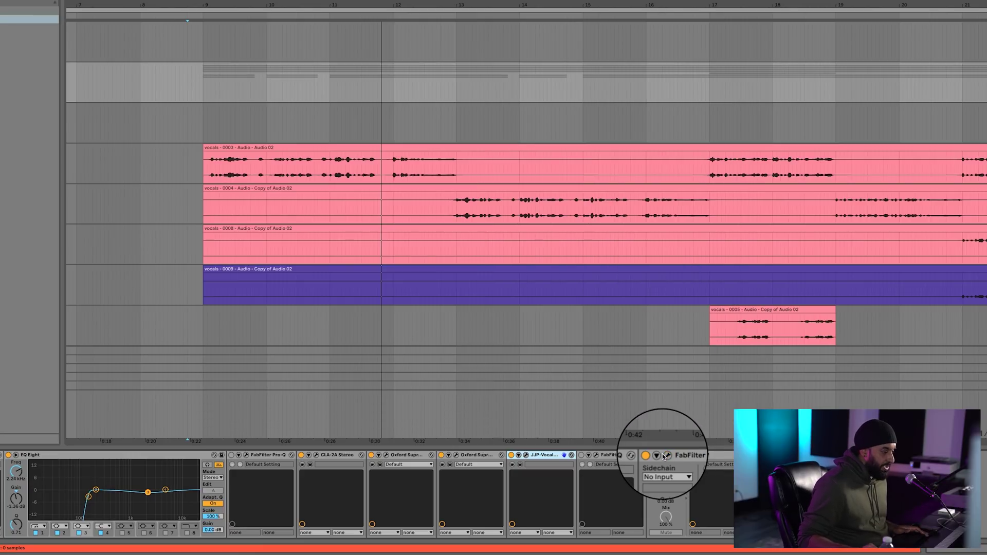
left_click(708, 455)
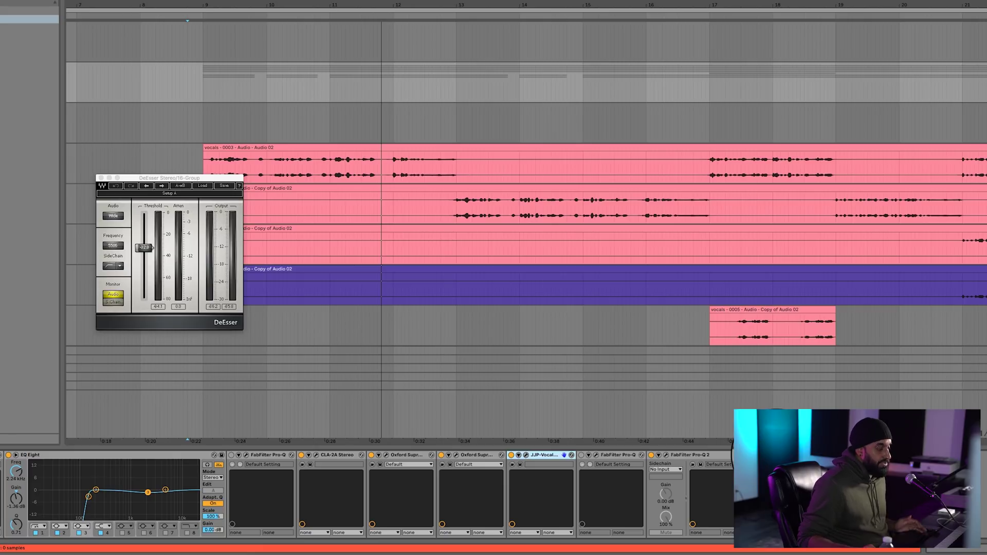
key("super+alt+p")
key("super+alt+p")
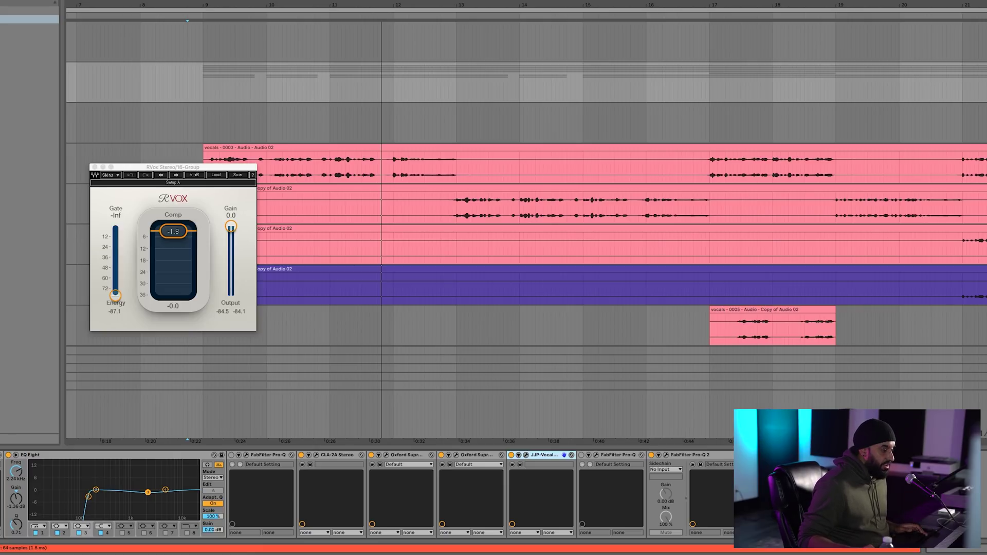
- Inspect the C4 multiband processor while playing the vocals from just before bar 9, and close its window
key("super+alt+p")
key("super+alt+p")
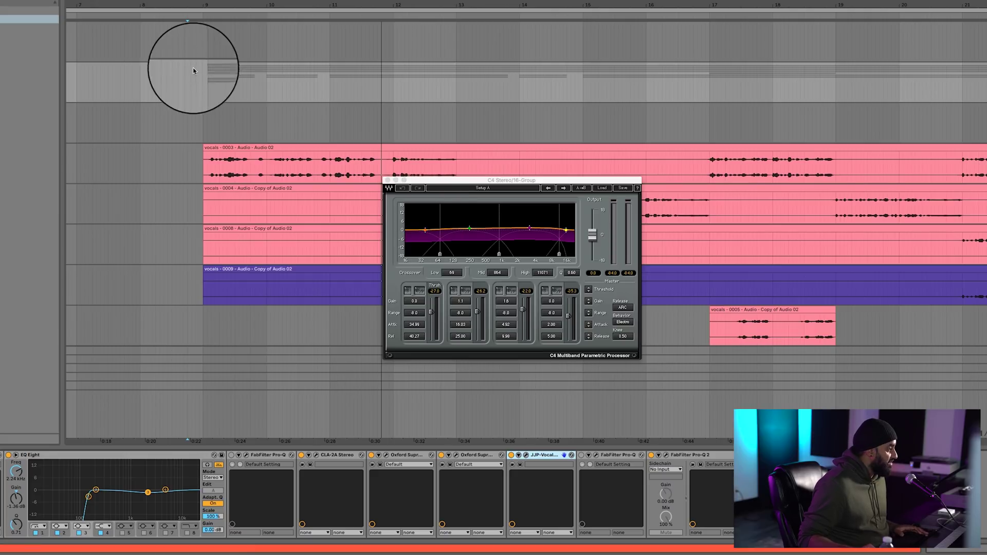
left_click(200, 93)
key("space")
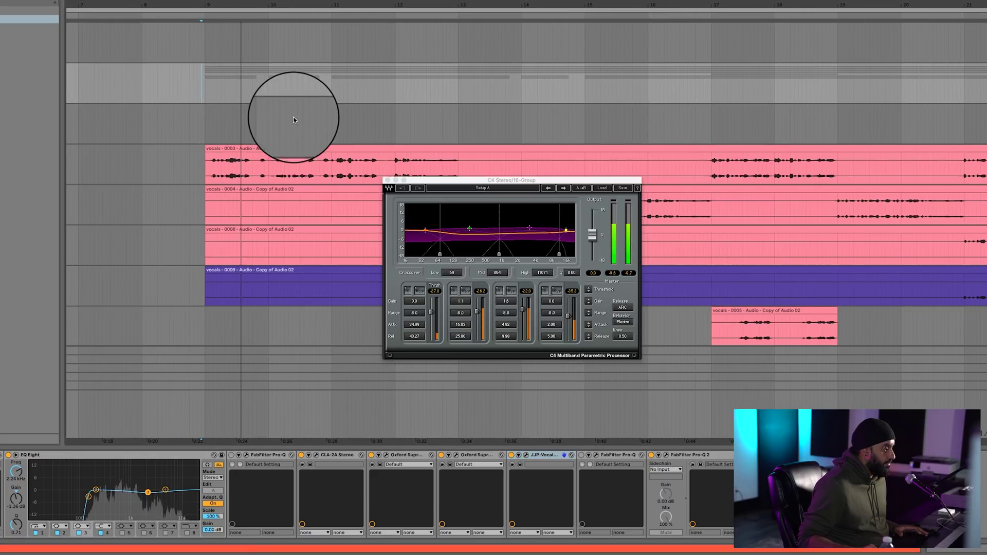
left_click(387, 180)
- Examine the layered vocal clips from bar 9, their repeat from bar 37, and the tracks down to the BOHEMIA clips
scroll(527, 214, "down", 3)
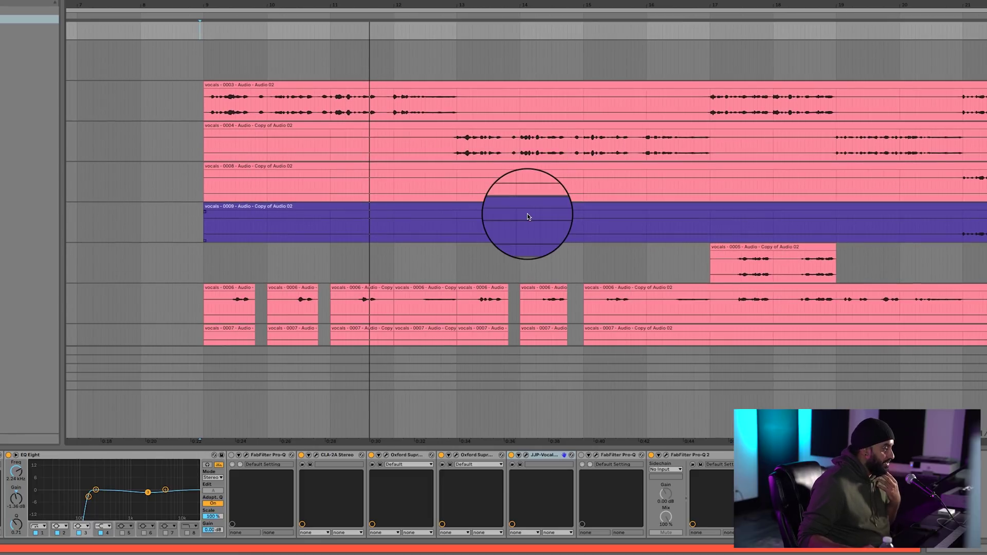
scroll(527, 214, "down", 1)
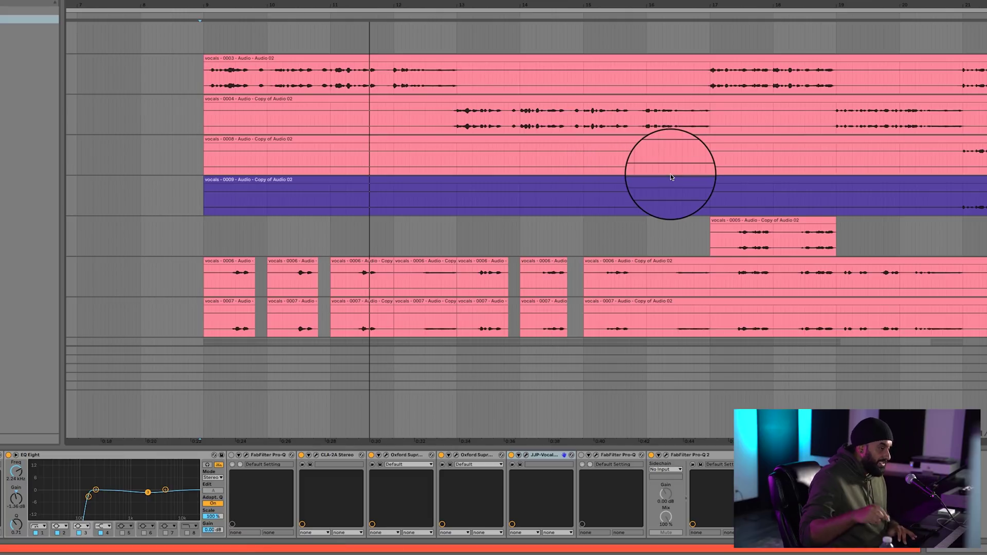
key("minus")
key("minus")
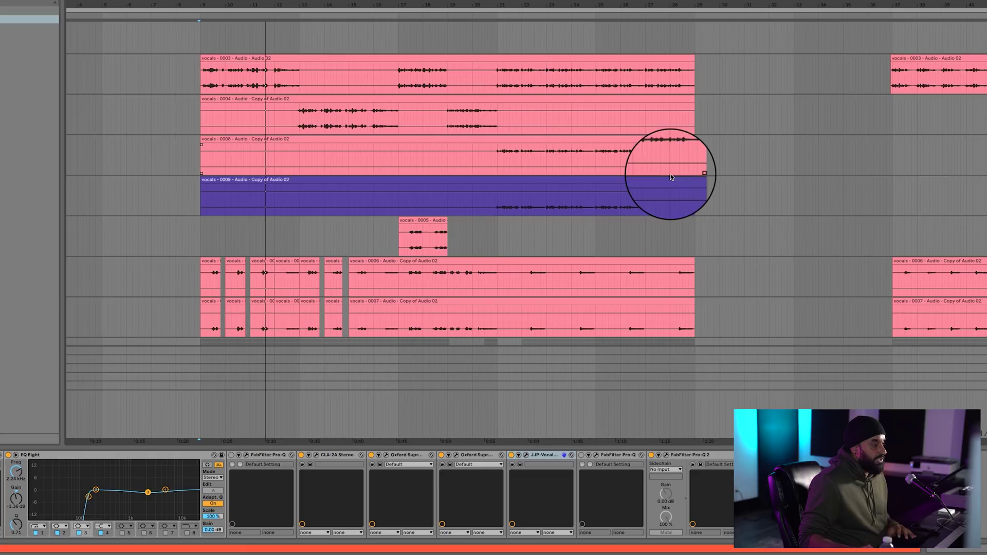
scroll(579, 121, "up", 1)
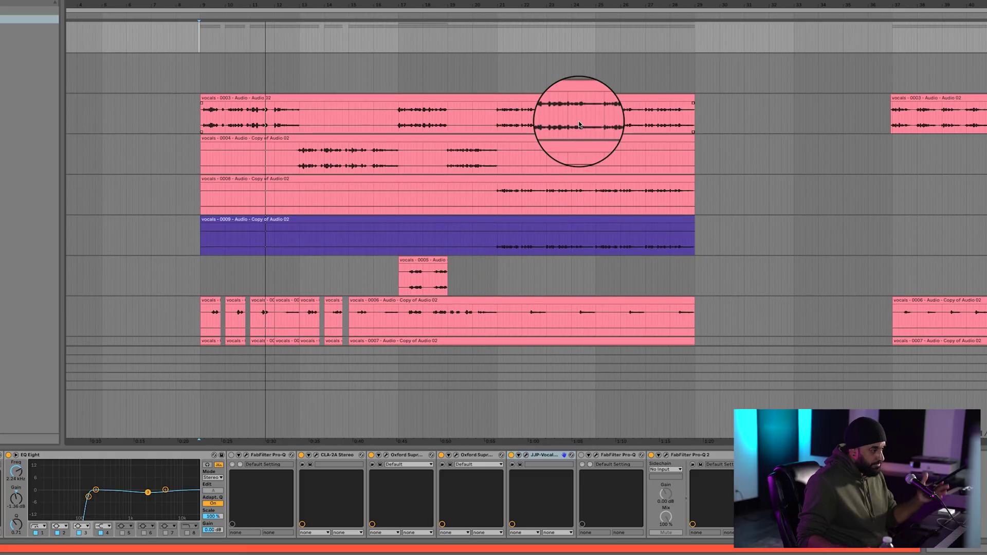
scroll(570, 123, "right", 10)
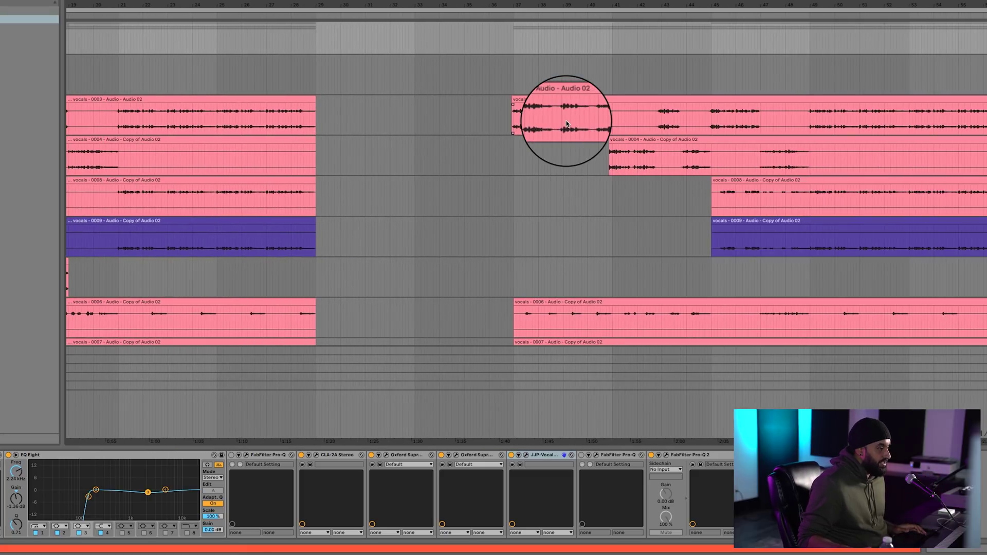
scroll(566, 123, "down", 8)
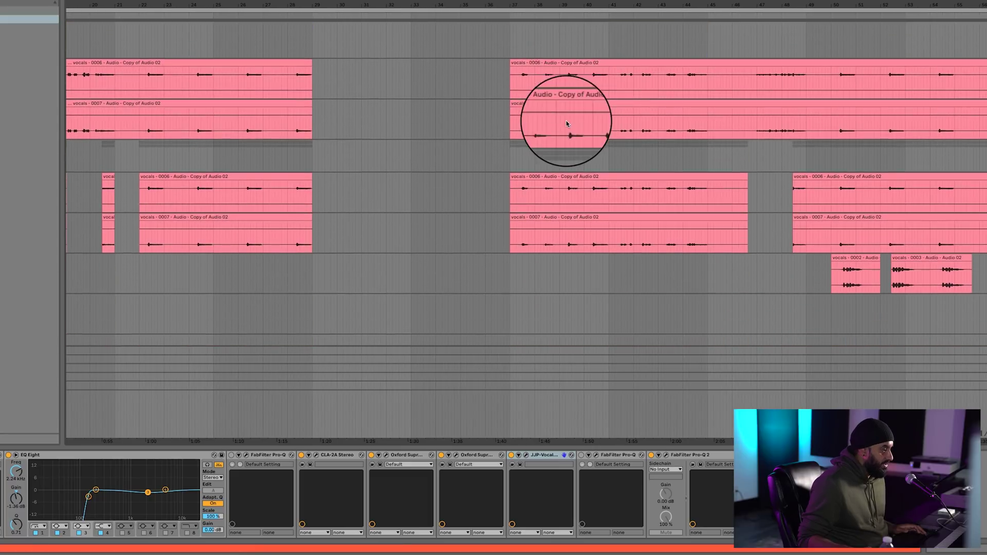
scroll(567, 122, "down", 5)
scroll(566, 120, "right", 8)
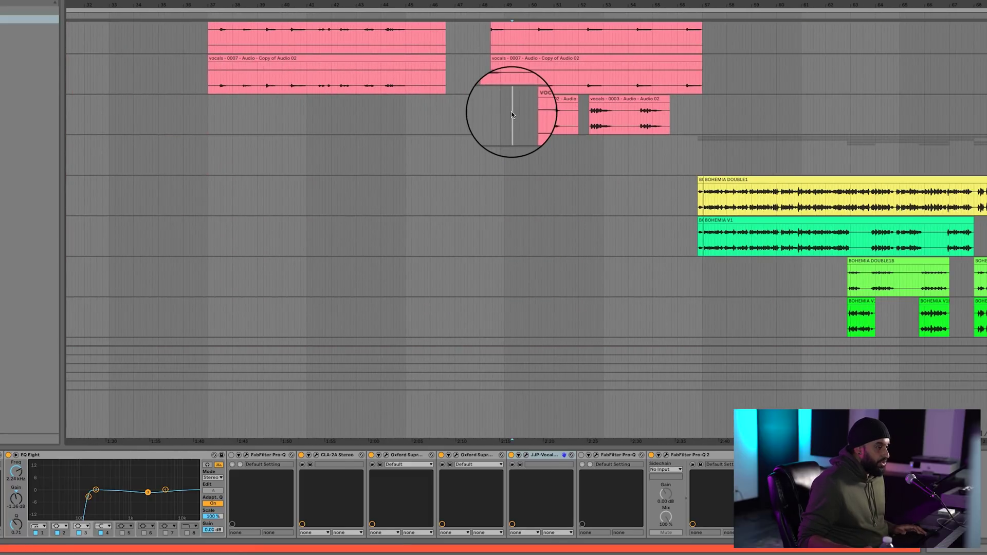
- Play the vocals from just after bar 48 through the vocals - 0002 clip and into the 0003 clip
left_click(511, 114)
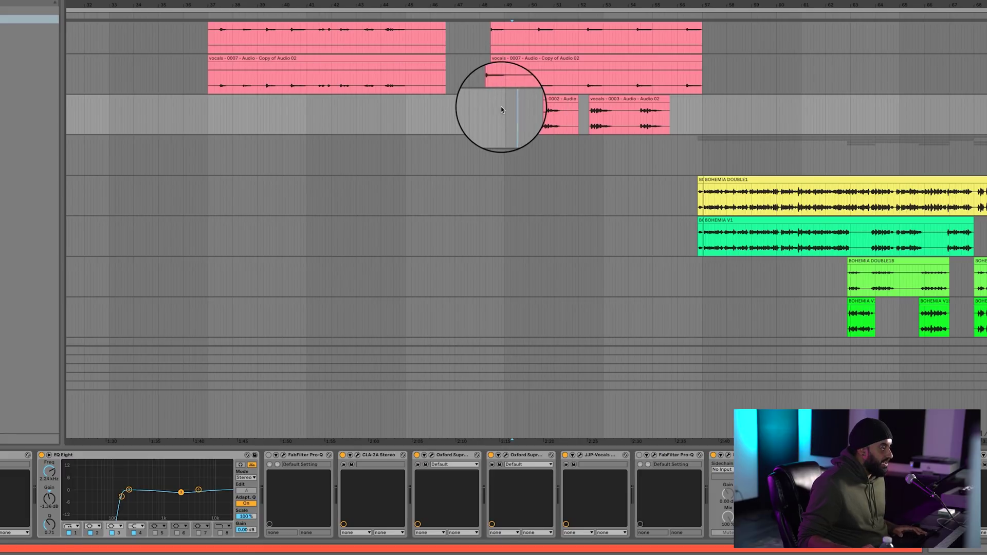
left_click(490, 117)
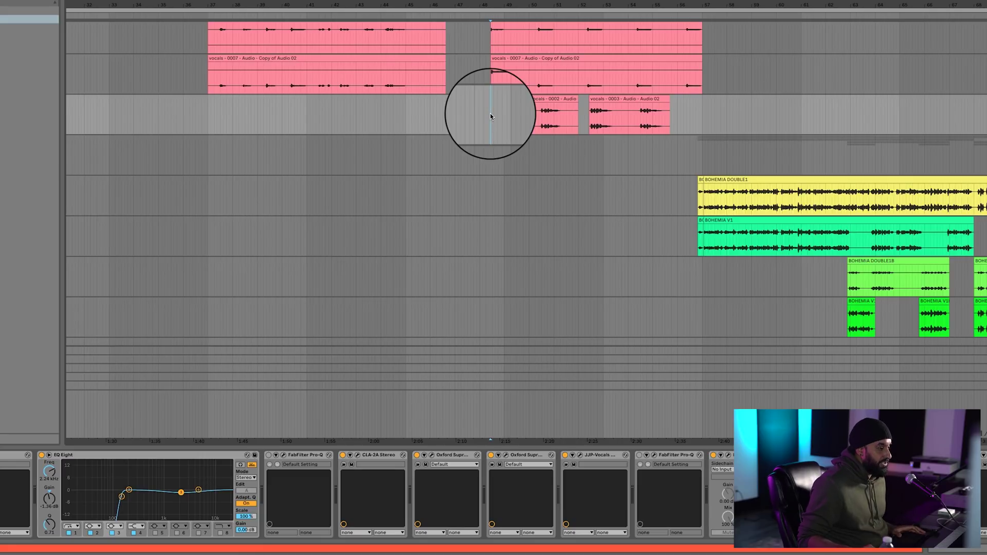
key("space")
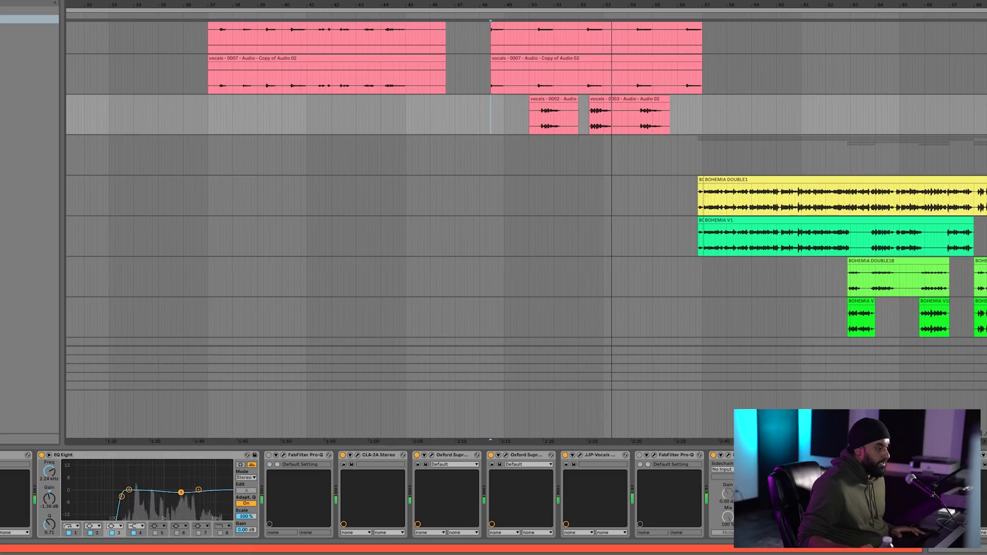
key("space")
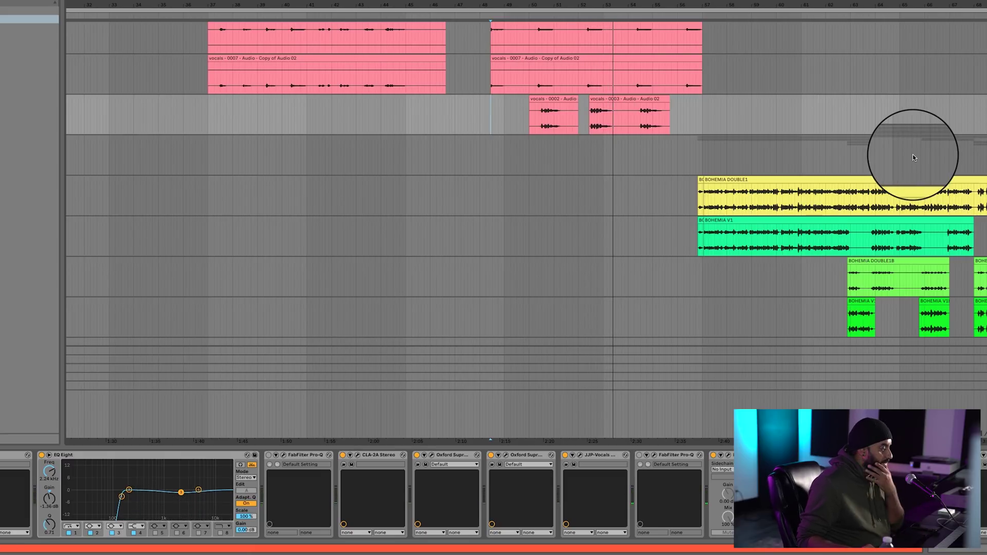
- Set the playback start just before bar 57 on the BOHEMIA clips' group track and display its effects chain
scroll(862, 187, "right", 5)
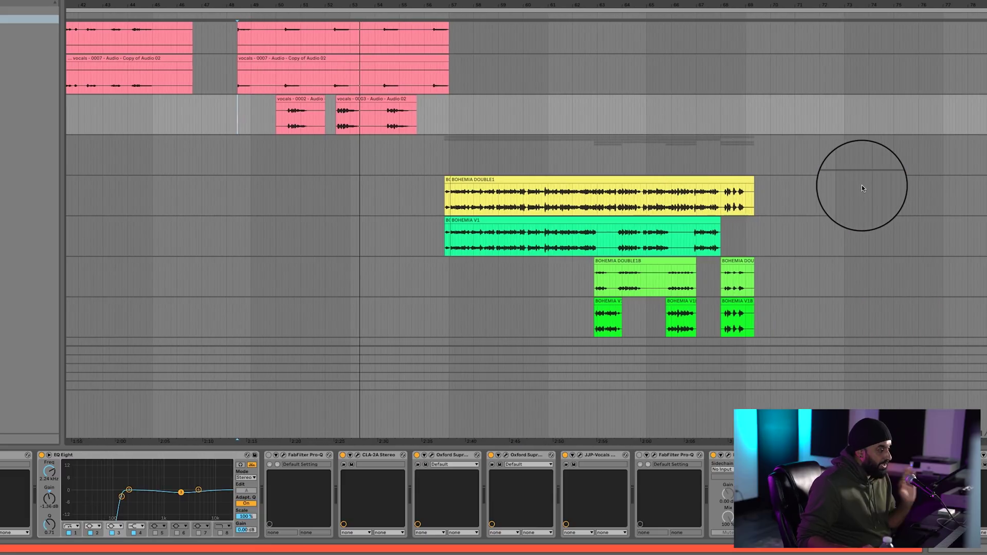
left_click(440, 152)
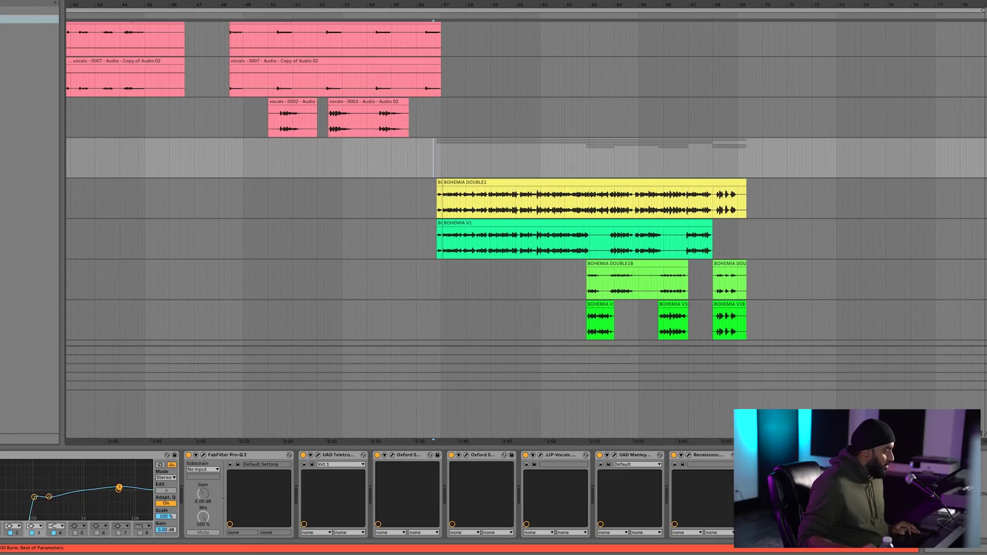
key("ctrl+a")
key("Delete")
key("ctrl+z")
- Bypass the BOHEMIA group's EQ, FabFilter Pro-Q 2, UAD Teletronix, both Oxford plug-ins, JJP-Vocals, UAD Manley and Renaissance devices
left_click(1, 455)
left_click(189, 456)
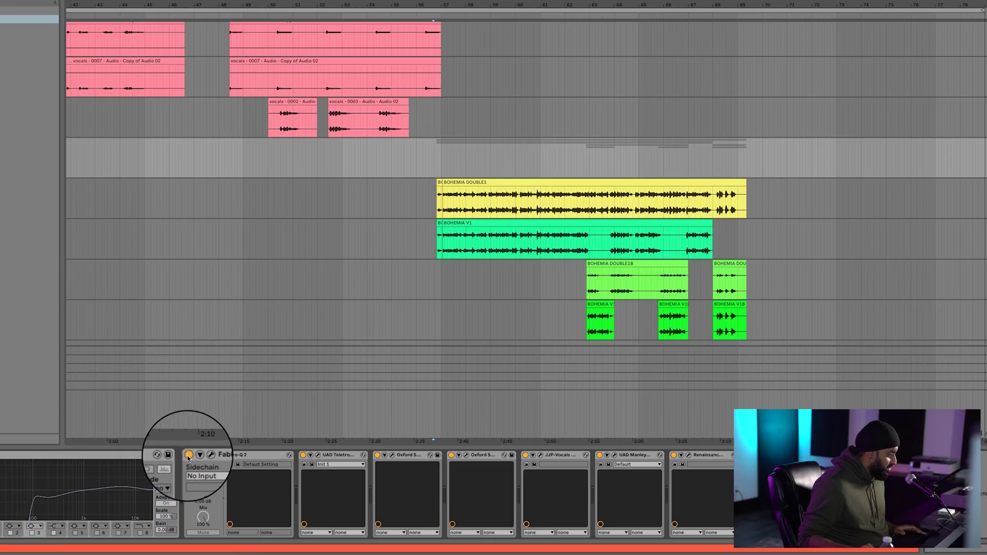
left_click(303, 455)
left_click(378, 455)
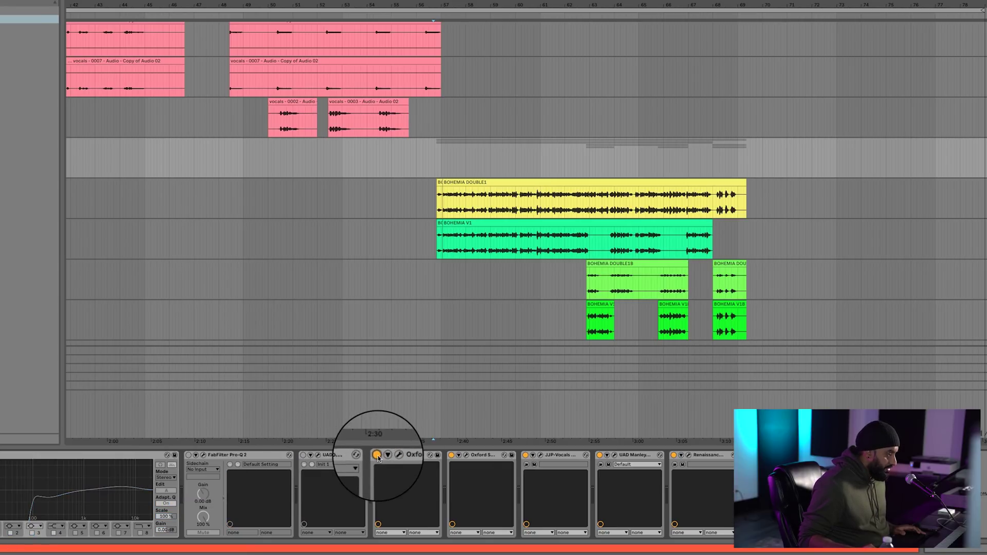
left_click(445, 455)
left_click(526, 455)
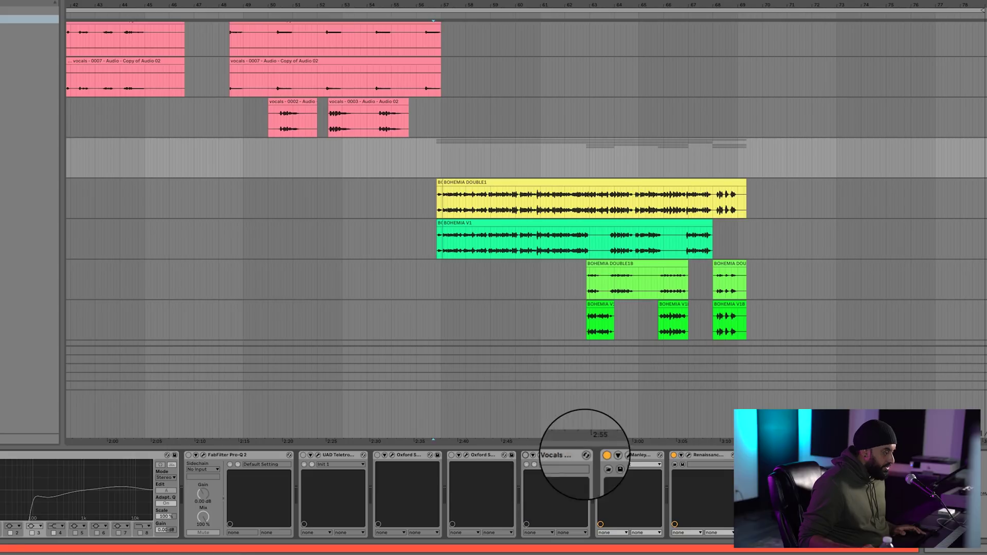
left_click(598, 456)
left_click(673, 455)
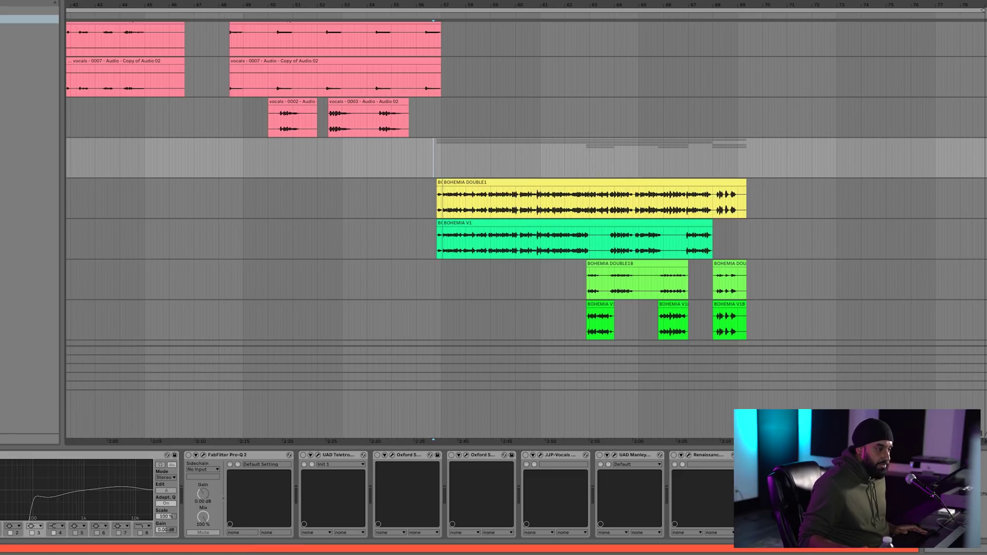
- Play the BOHEMIA vocals from just before bar 57 with the group's devices bypassed
key("space")
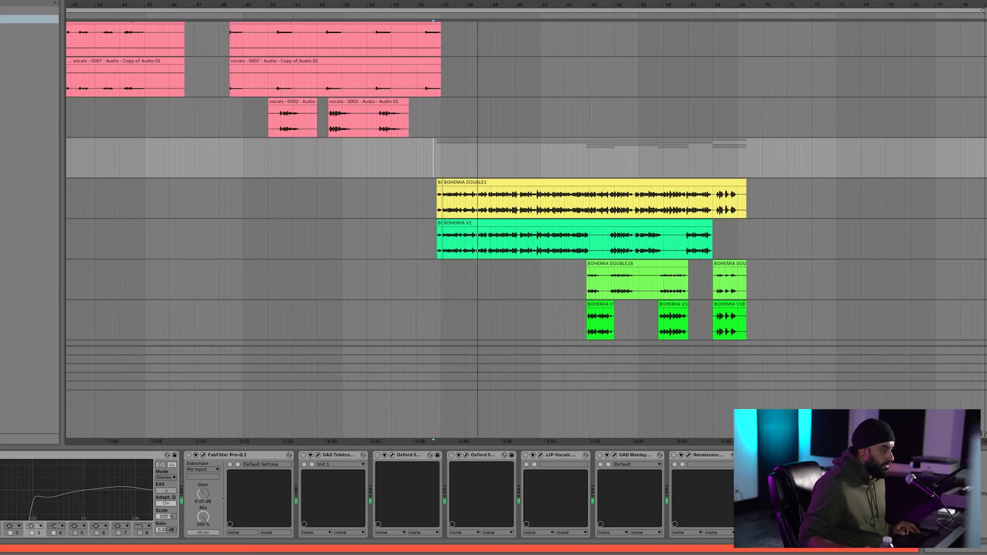
scroll(702, 243, "down", 3)
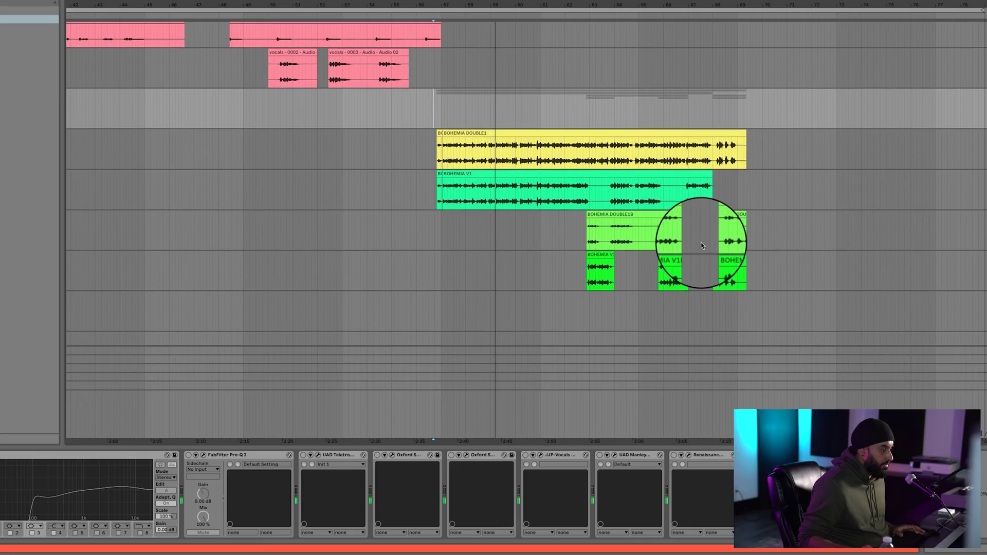
scroll(701, 243, "up", 2)
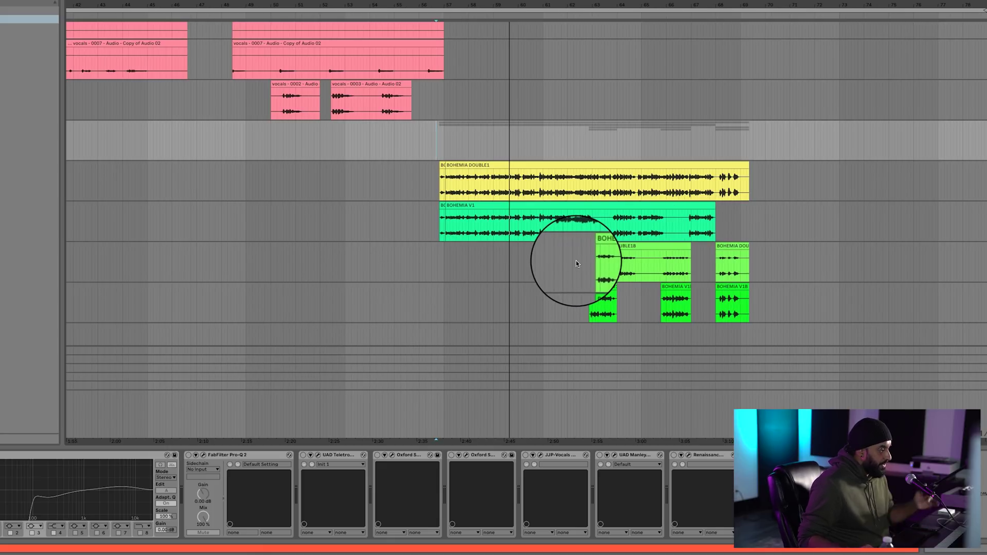
- Move the BOHEMIA V1B track above the BOHEMIA DOUBLE1B track and select the span covering the DOUBLE1B clips
left_click(552, 190)
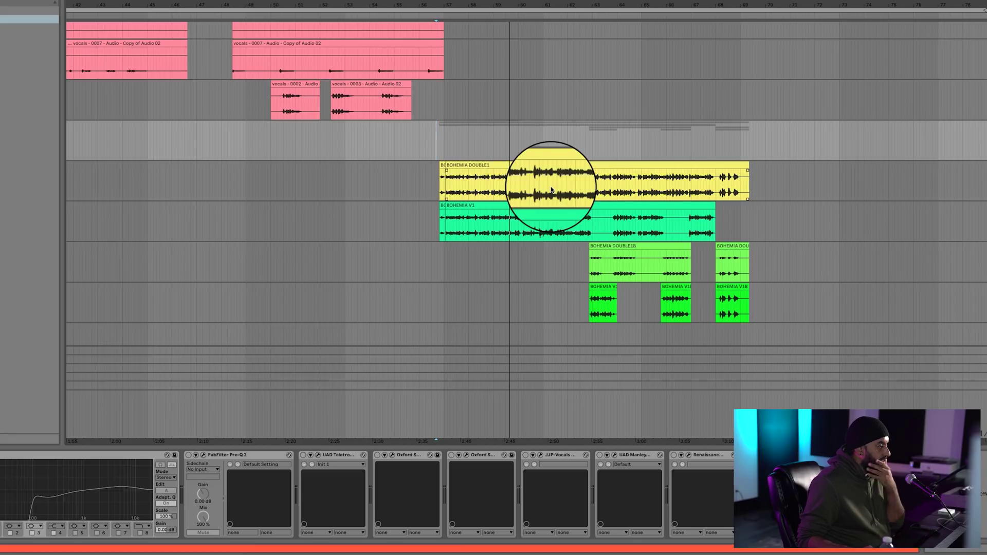
left_click_drag(985, 307, 602, 252)
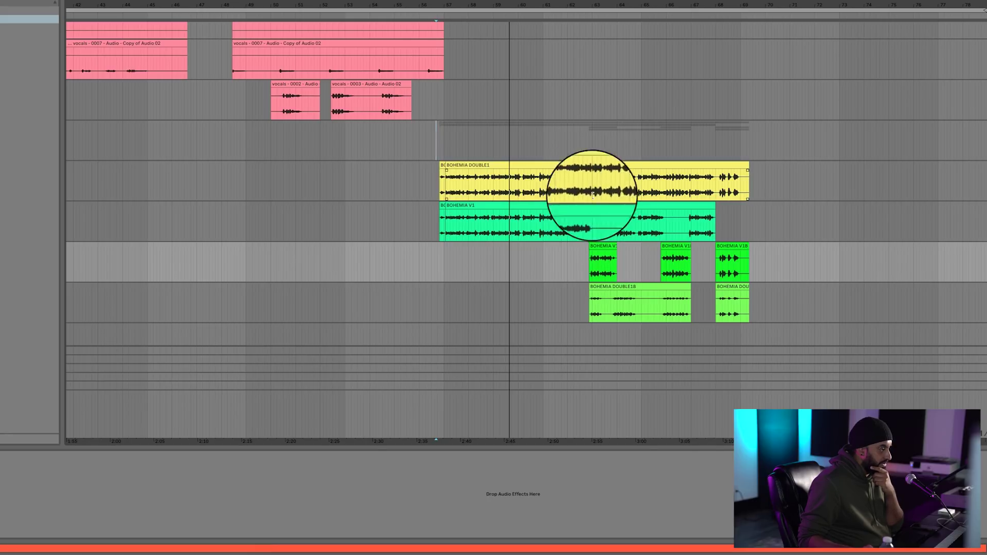
left_click_drag(640, 306, 761, 303)
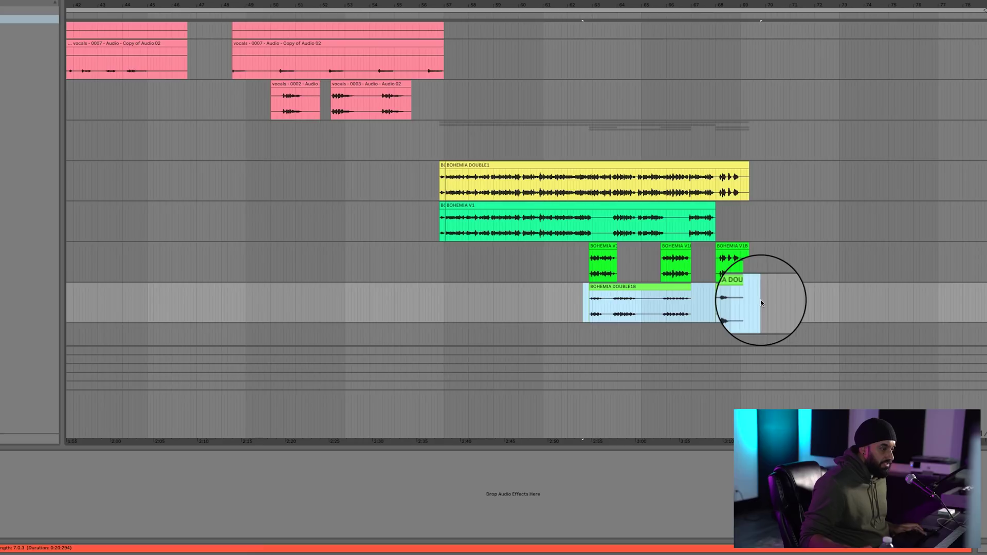
scroll(646, 269, "down", 1)
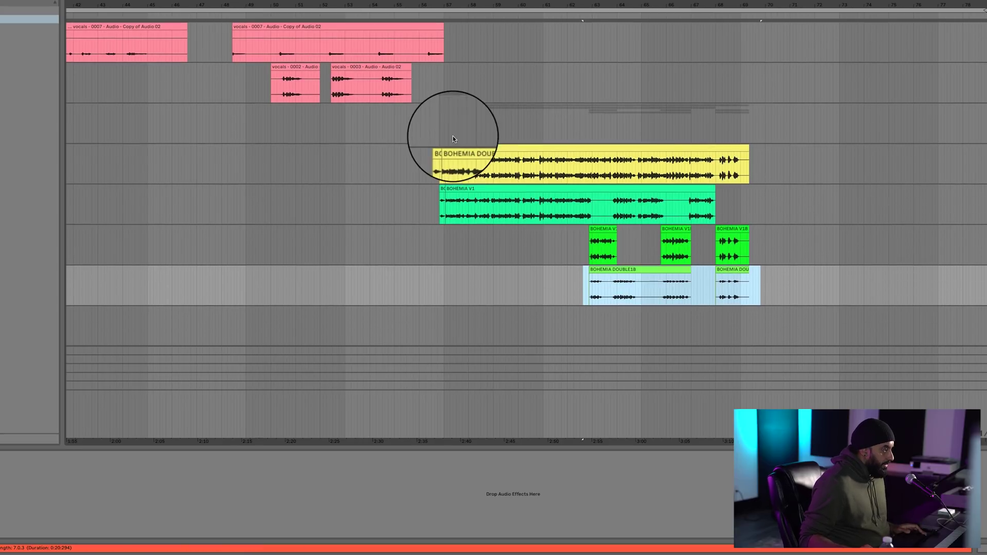
- Set the playback start just before bar 57 on the BOHEMIA group, open its UAD API 2500 and re-enable EQ Eight
left_click(442, 127)
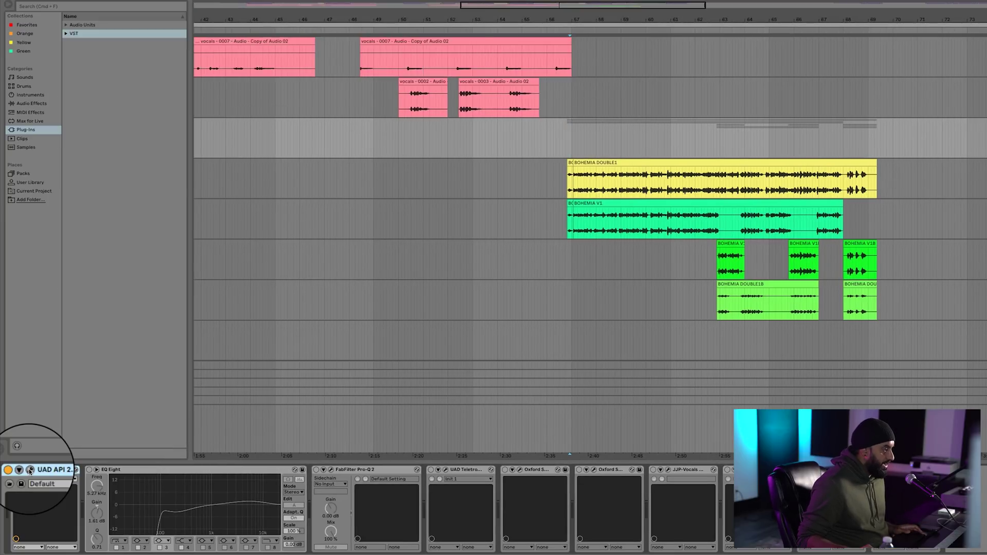
left_click(30, 471)
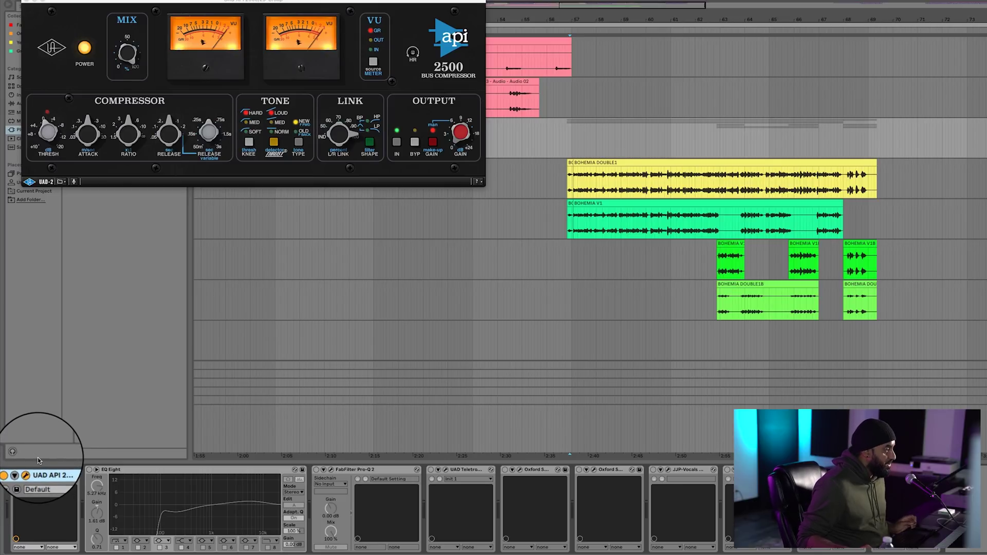
left_click(88, 470)
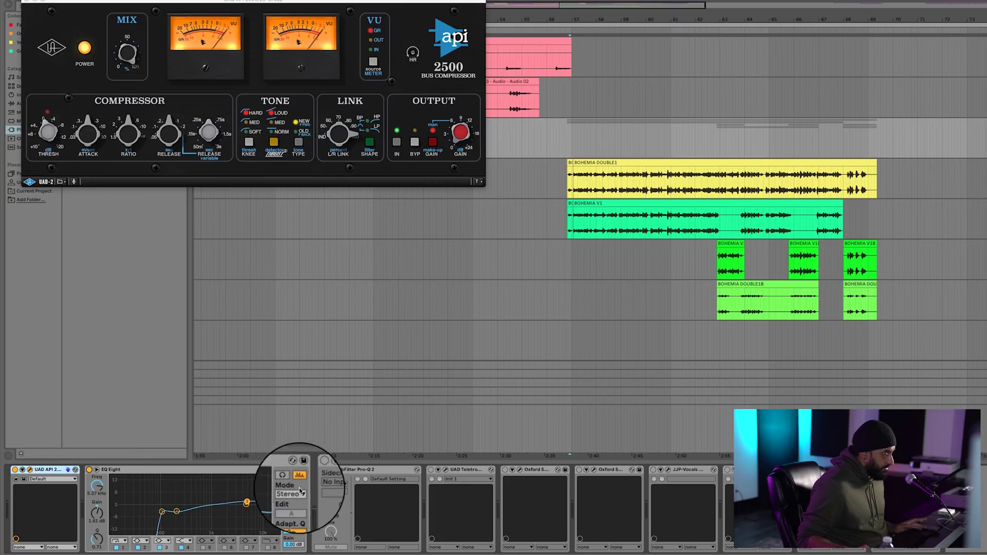
- Re-enable the group's FabFilter Pro-Q 2 and UAD Teletronix with their interfaces open, and play a short passage
left_click(333, 470)
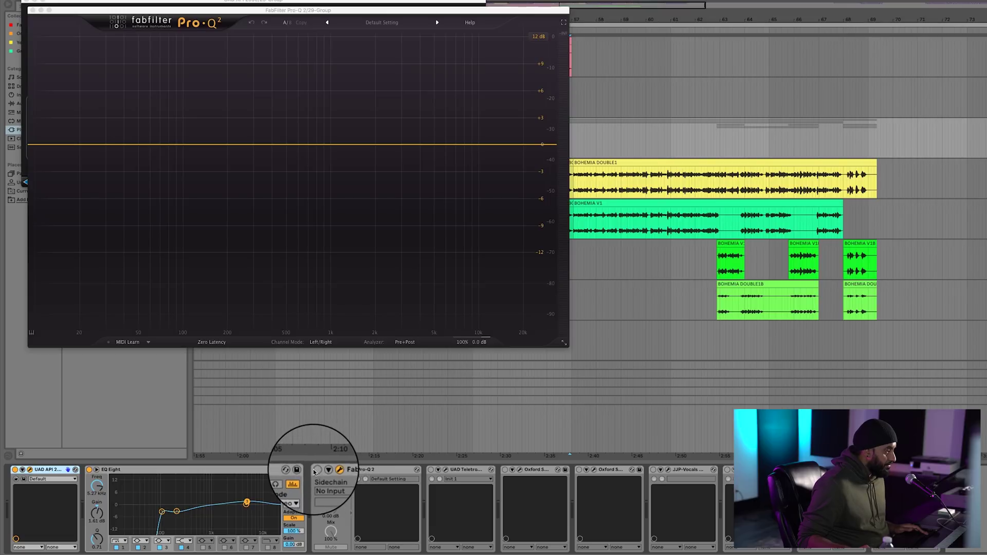
left_click(445, 471)
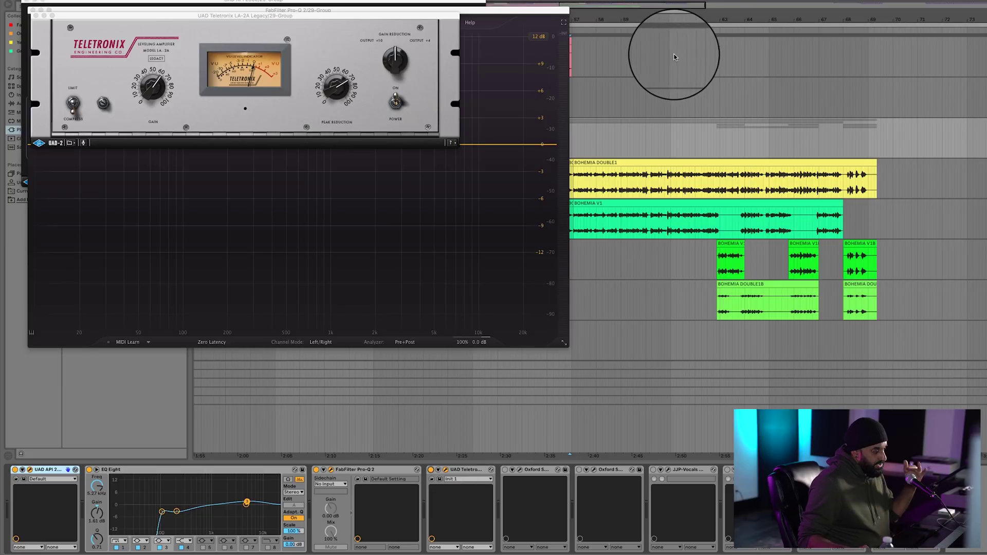
key("space")
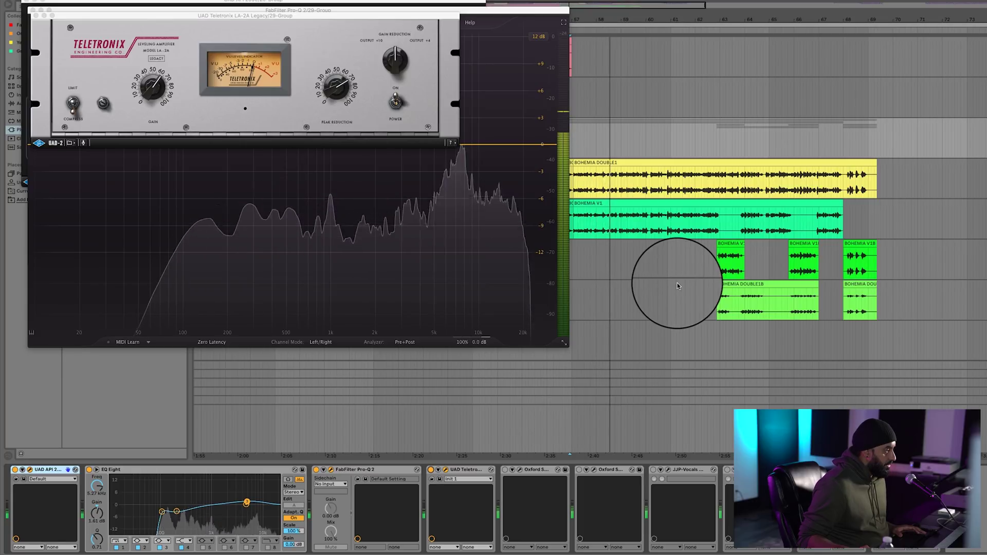
key("space")
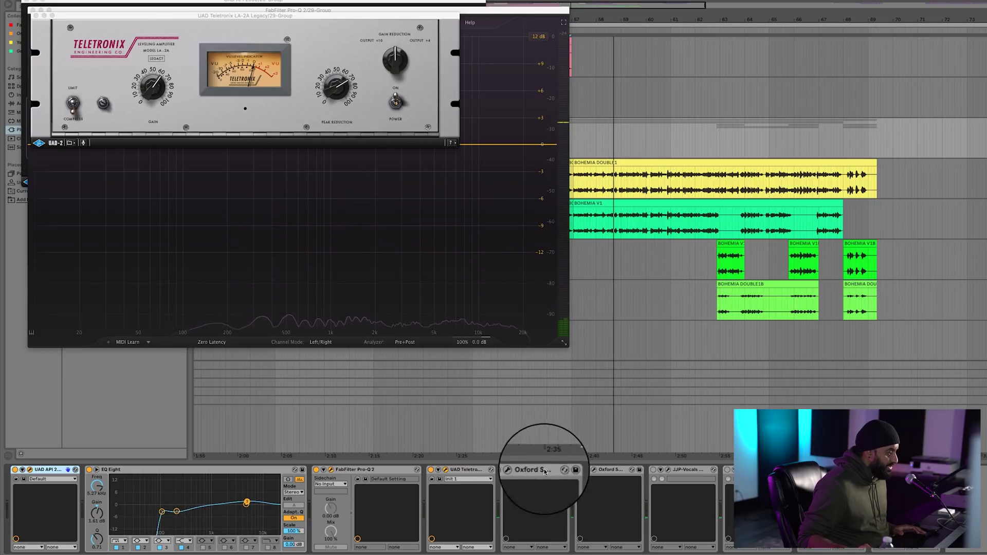
- Inspect the two Oxford SuprEsser interfaces side by side and close all open plug-in windows
left_click(595, 470)
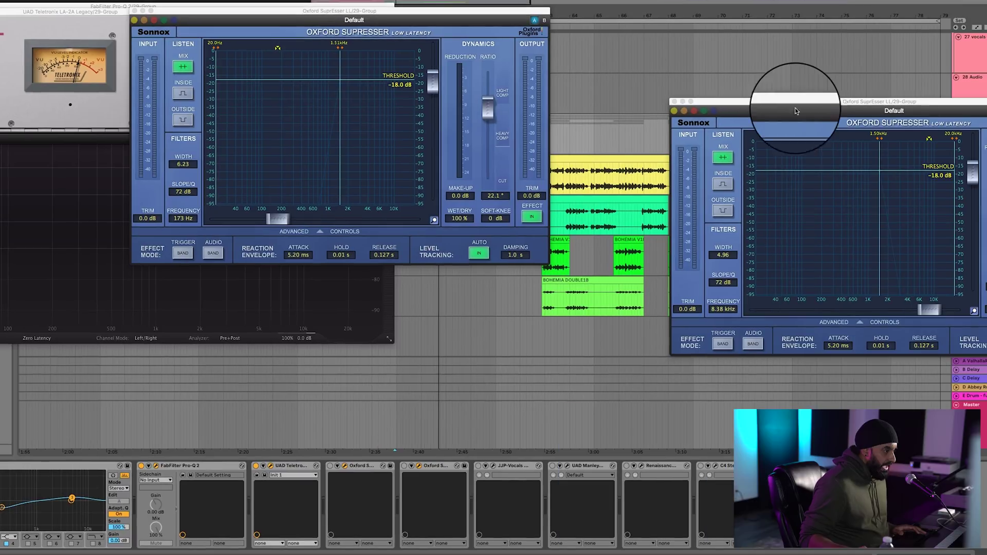
left_click_drag(971, 111, 854, 18)
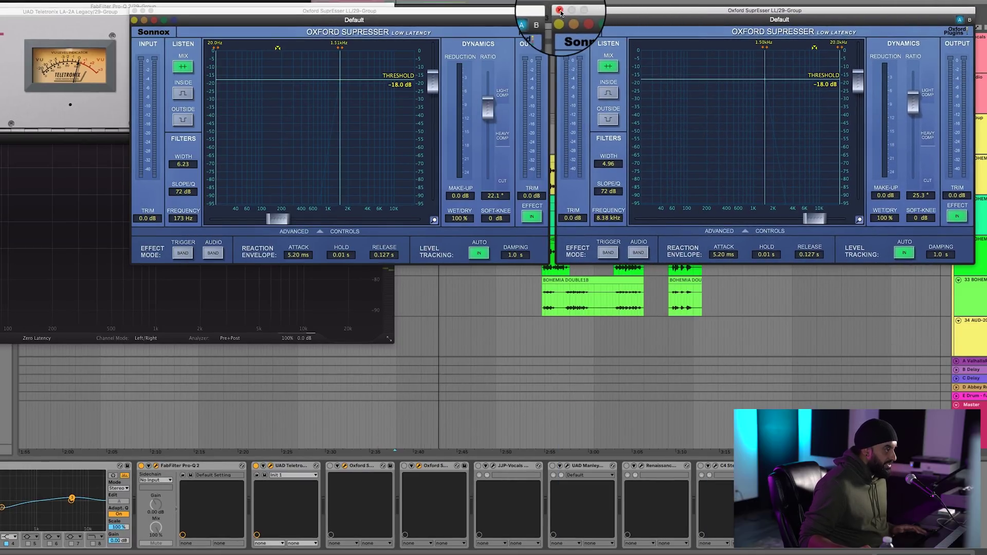
left_click(560, 10)
left_click(137, 10)
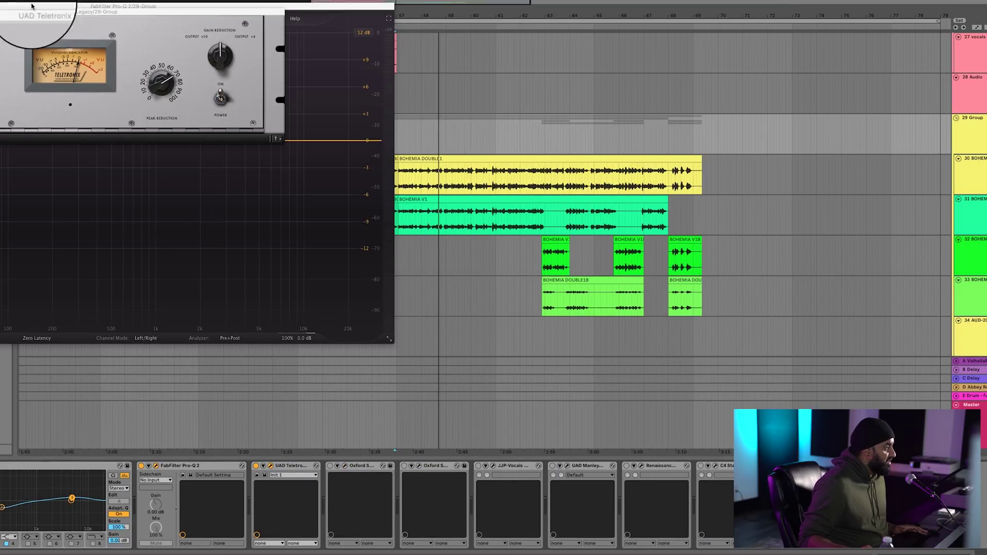
left_click(1, 12)
left_click(1, 7)
left_click(1, 4)
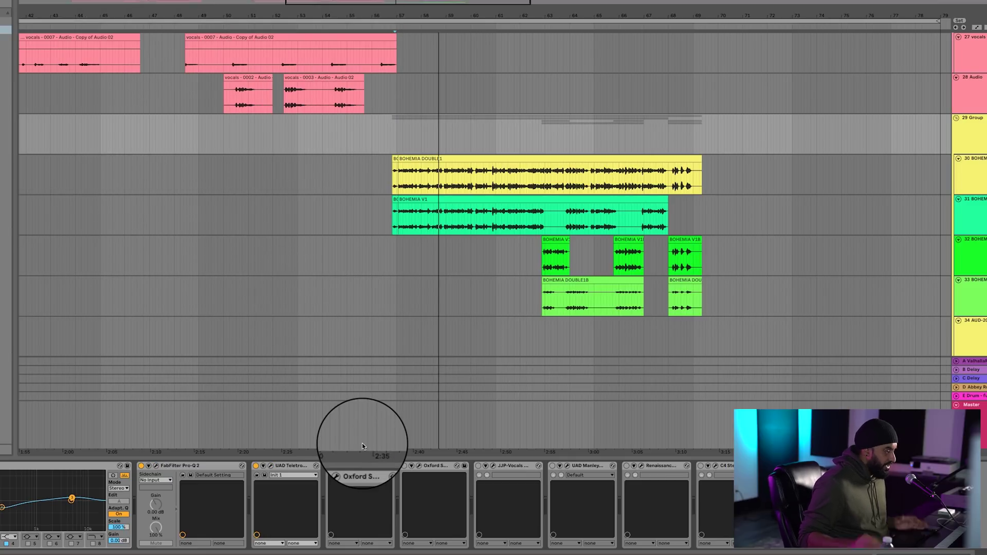
- Re-enable both Oxford plug-ins and JJP-Vocals, showing the JJP-Vocals interface, and play the BOHEMIA vocals
left_click(330, 465)
left_click(405, 465)
left_click(494, 466)
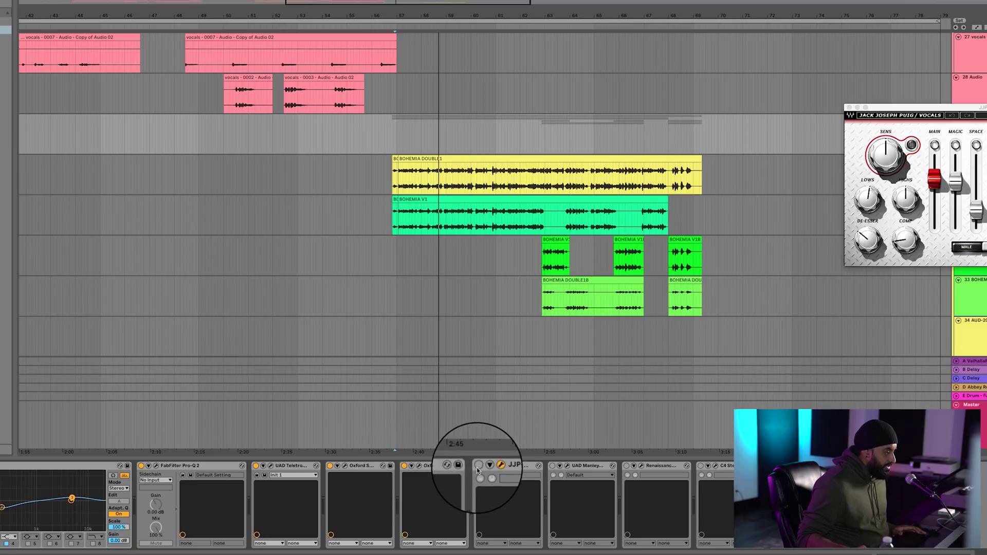
left_click(479, 465)
key("space")
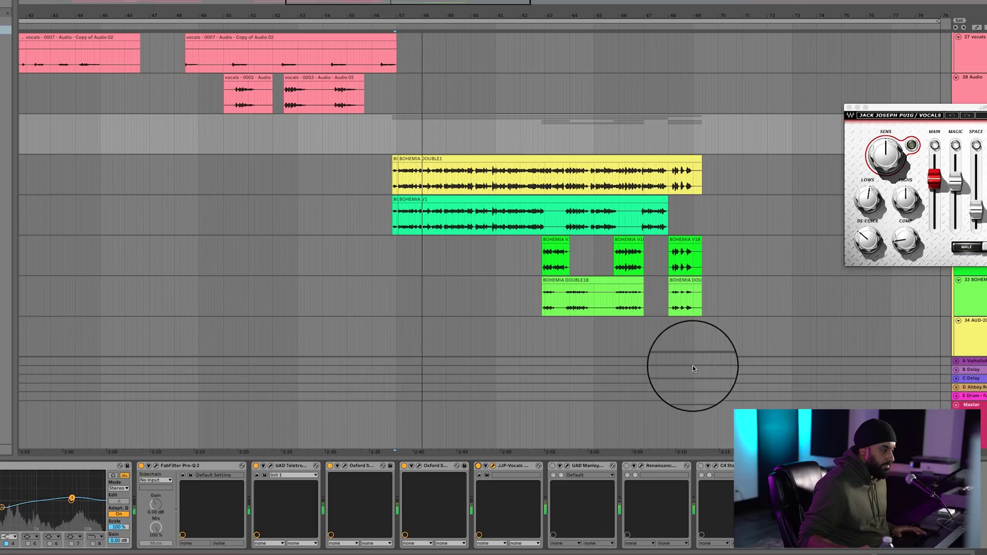
- Re-enable the UAD Manley VOXBOX, inspect its interface, and close it along with the JJP-Vocals window
left_click(567, 466)
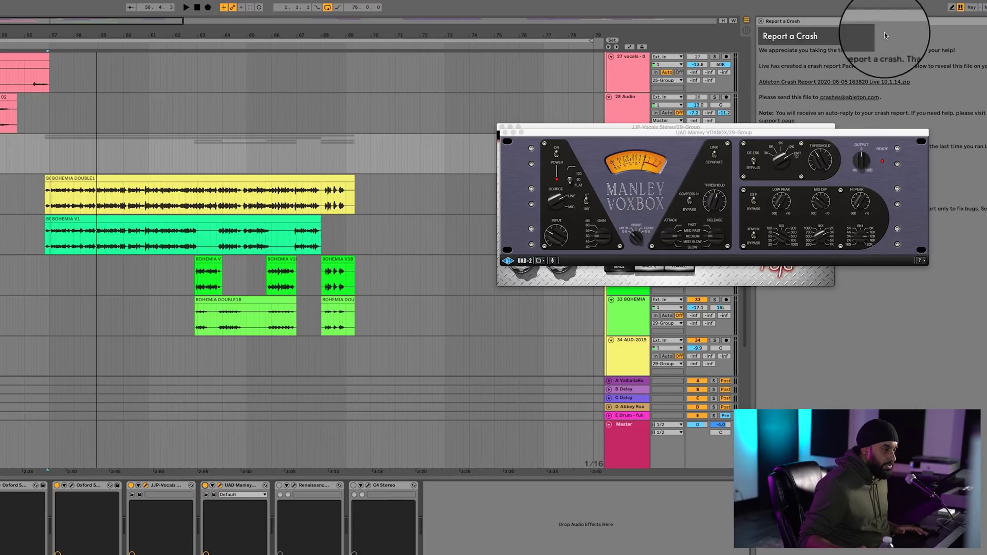
left_click(823, 236)
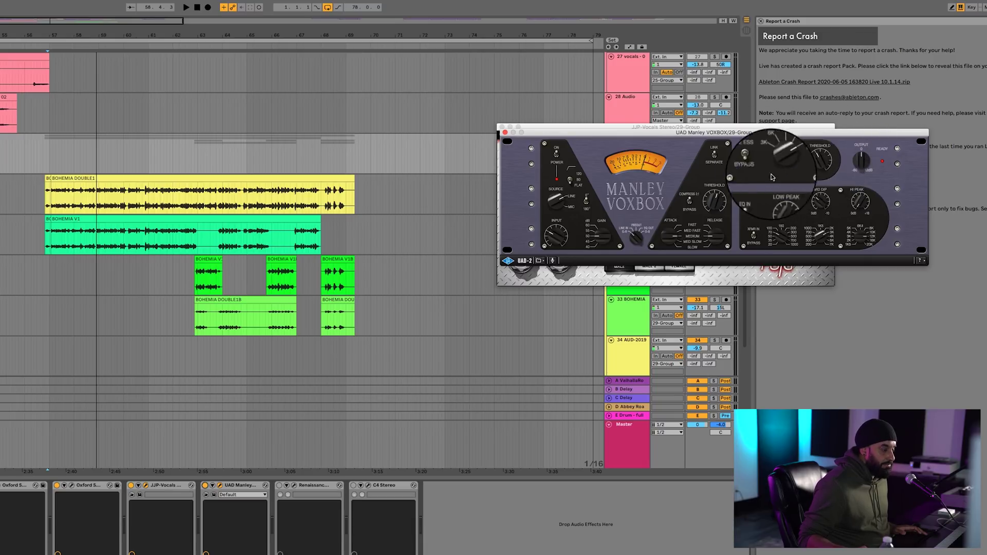
left_click(505, 135)
left_click(501, 124)
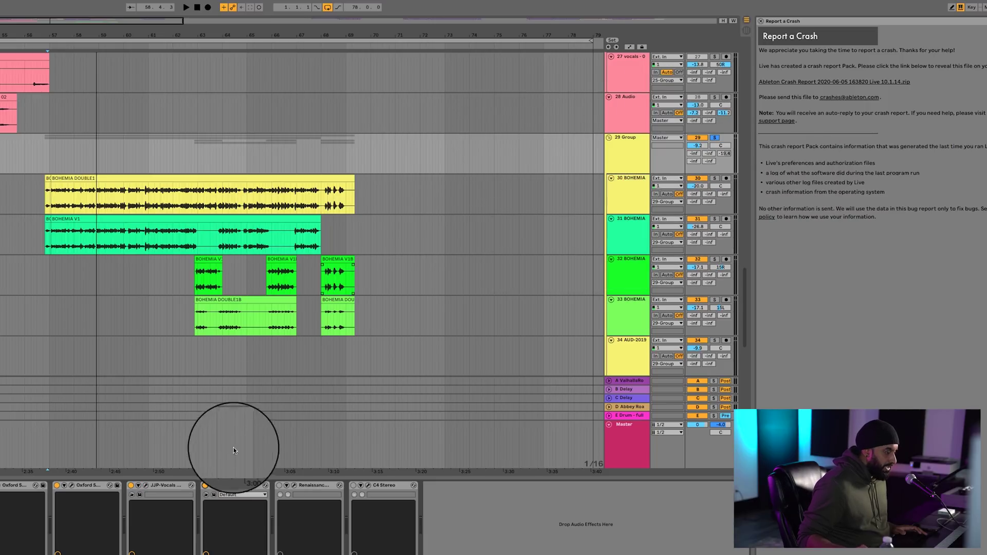
- Re-enable the group's Renaissance Axx and C4 Stereo, open both interfaces and audition the vocals through Renaissance Axx
left_click(293, 486)
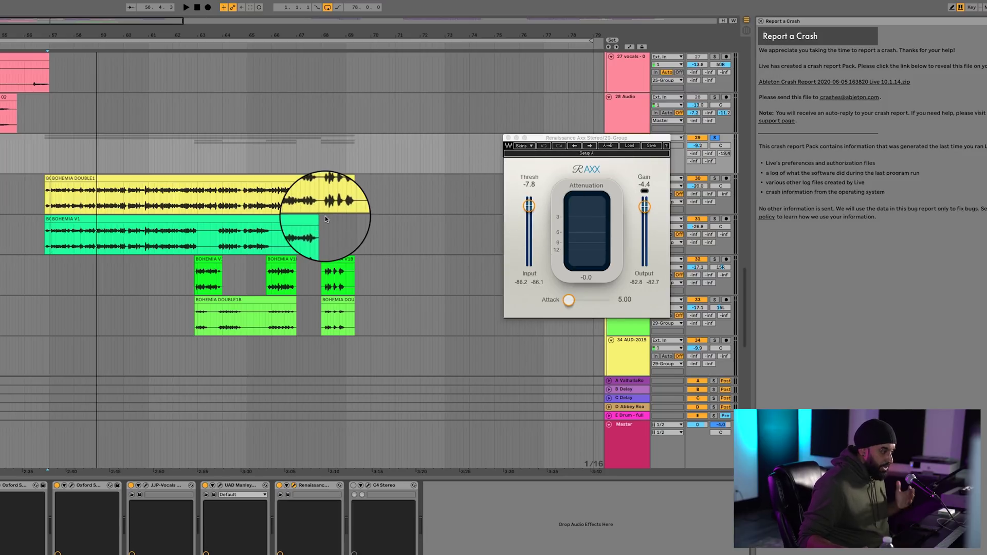
key("space")
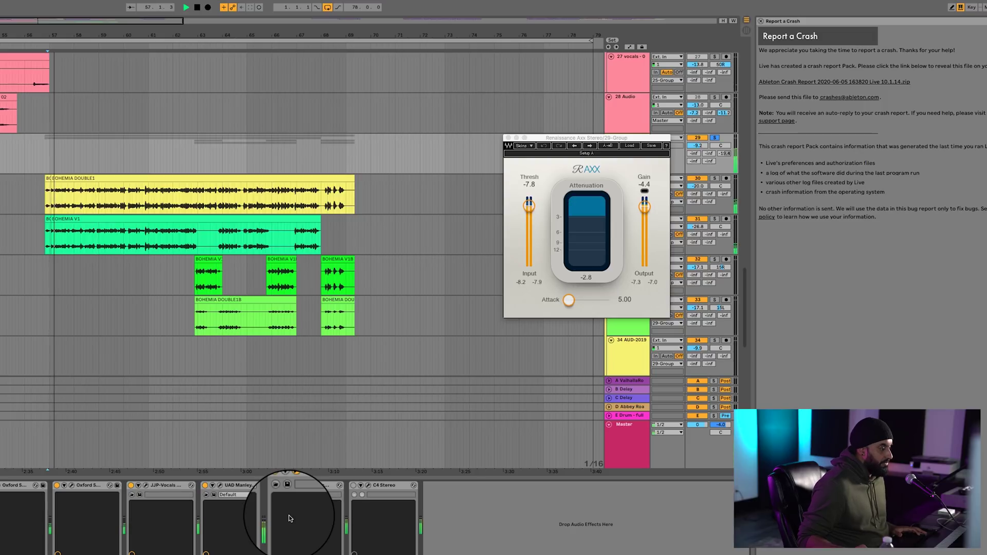
left_click(355, 486)
left_click(368, 486)
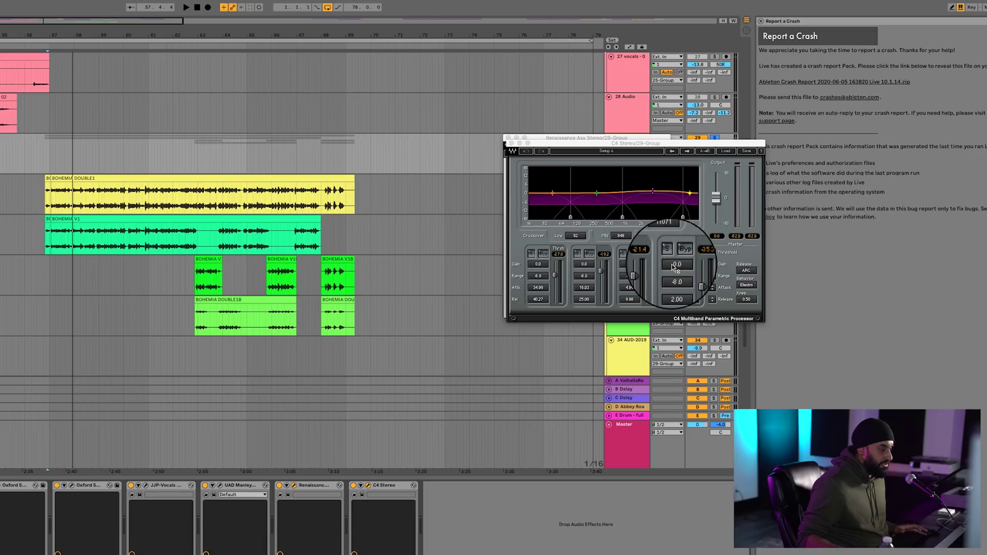
- Play the BOHEMIA vocals through the full effects chain while looking over the clips and the tracks below
key("space")
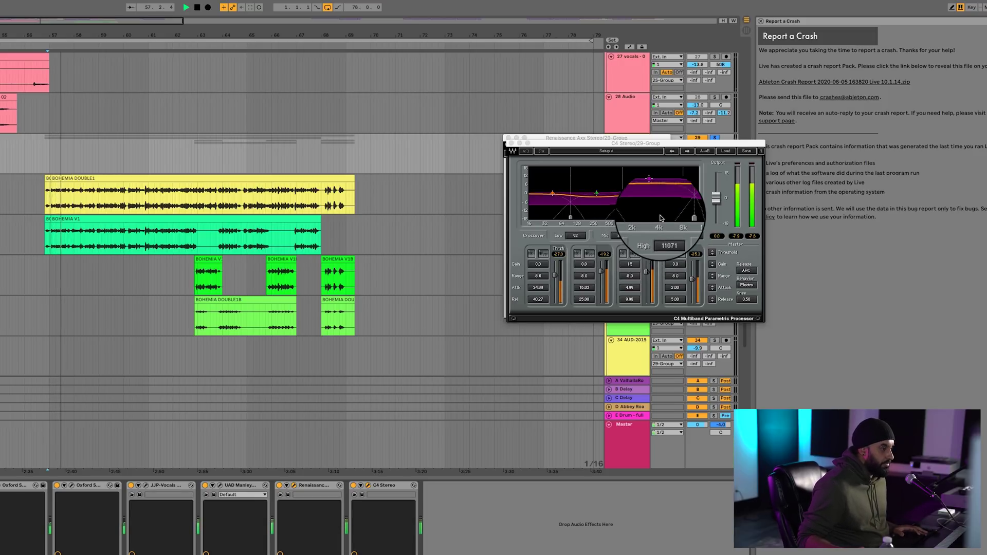
scroll(265, 267, "down", 10)
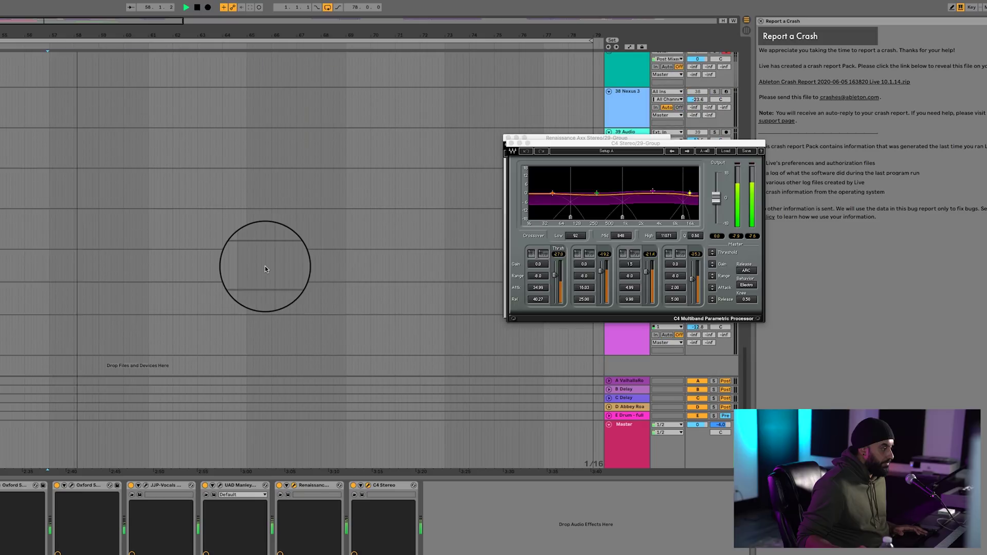
scroll(264, 268, "left", 5)
scroll(263, 267, "up", 10)
scroll(263, 267, "right", 7)
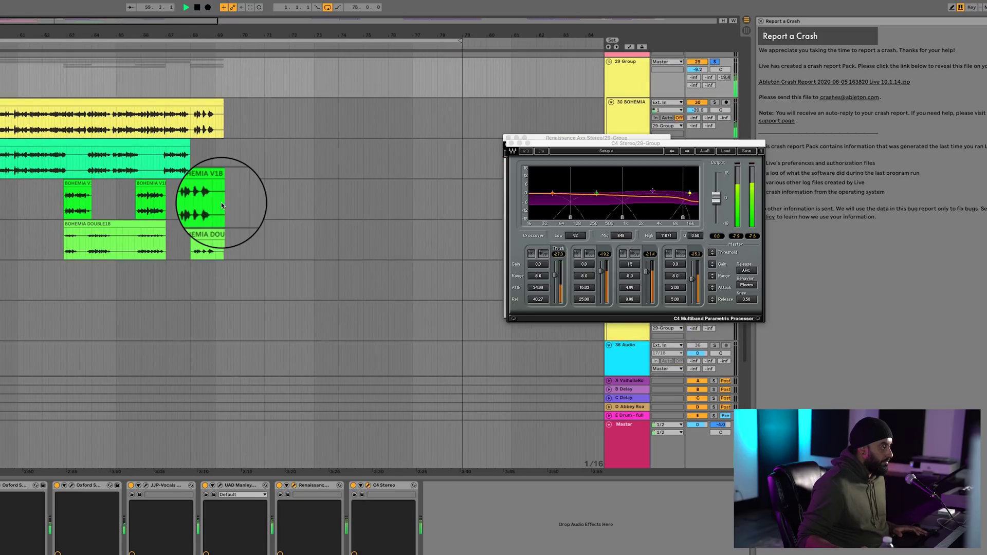
scroll(222, 205, "up", 3)
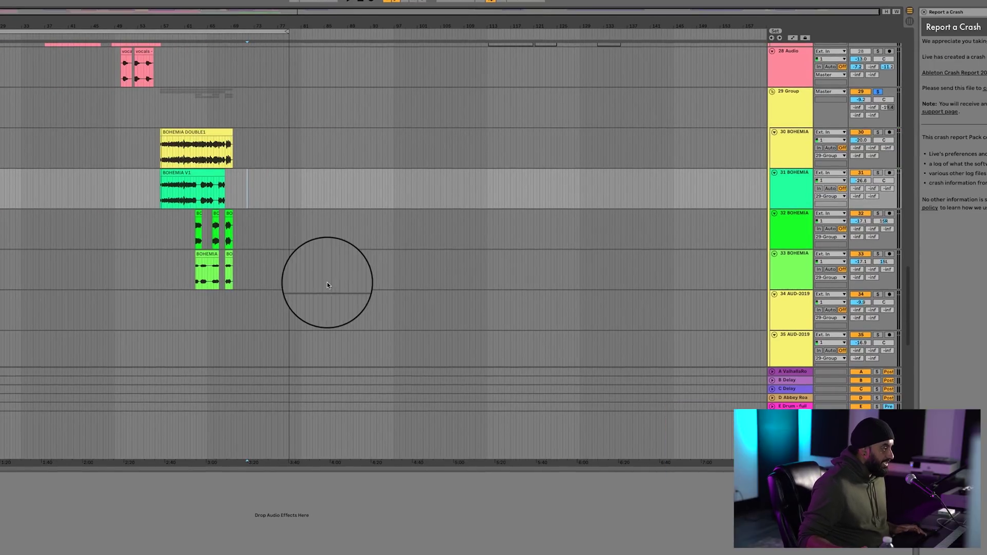
- Enable the third send on the BOHEMIA group
left_click(559, 370)
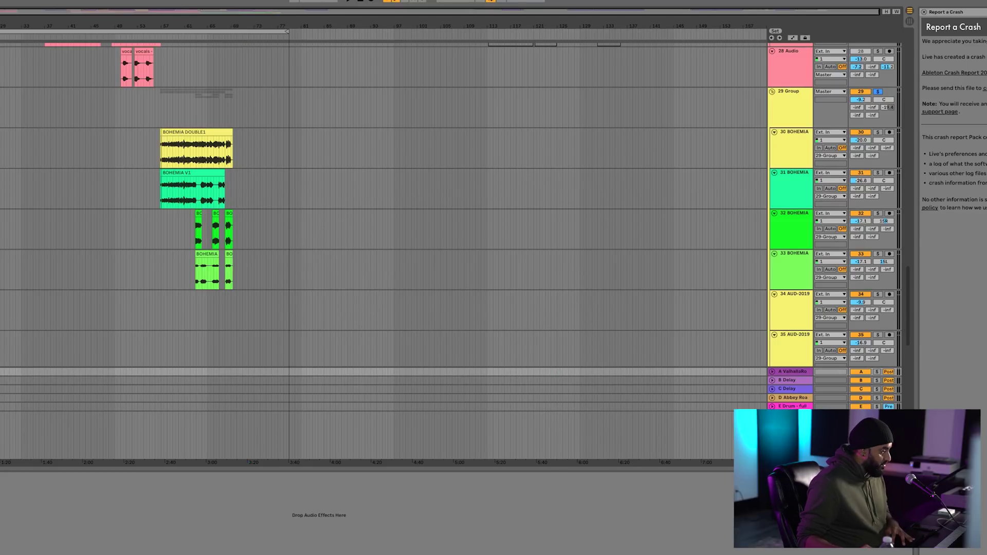
key("plus")
key("ctrl+t")
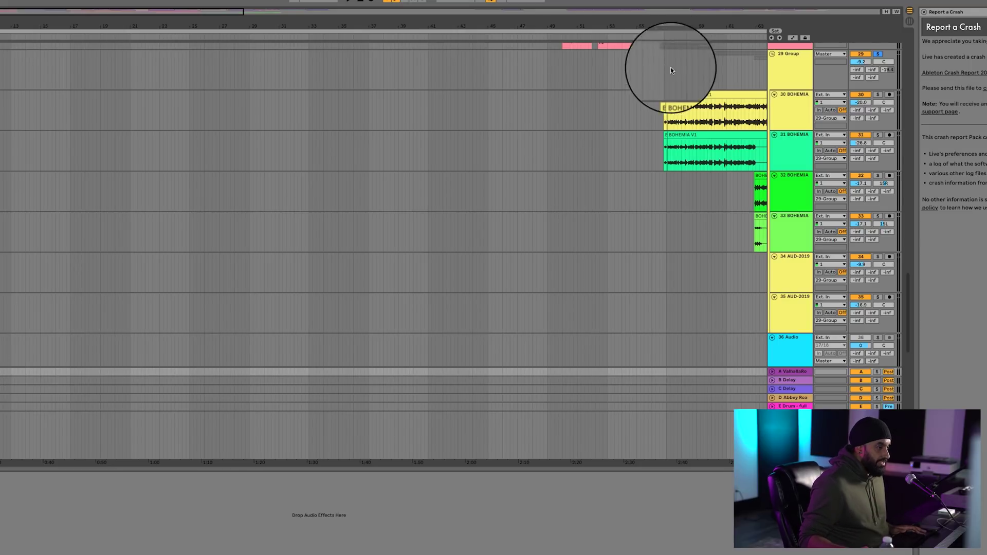
right_click(892, 72)
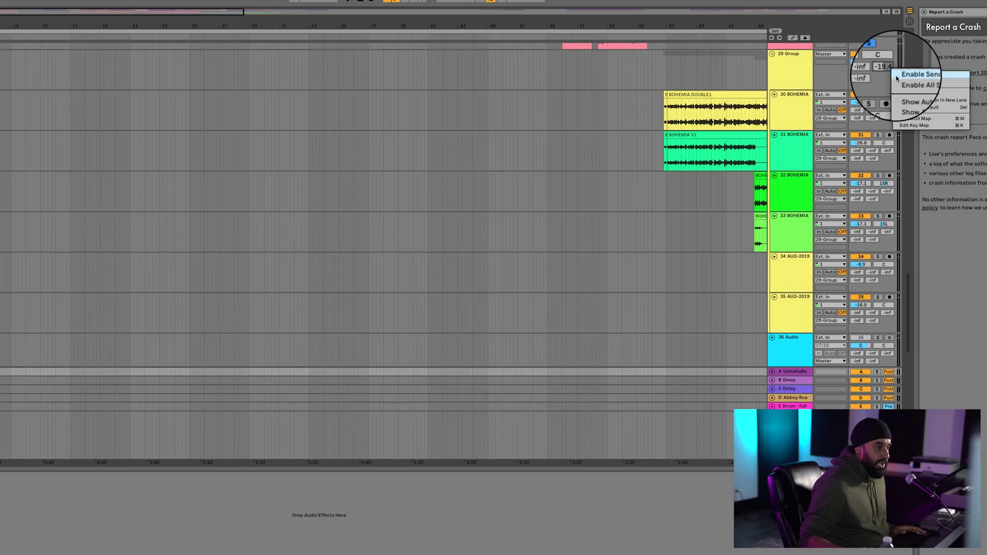
- Display the audio effect rack holding API-2500 Stereo, EQ Eight, FabFilter Pro-Q and CLA-2A Stereo
left_click(786, 142)
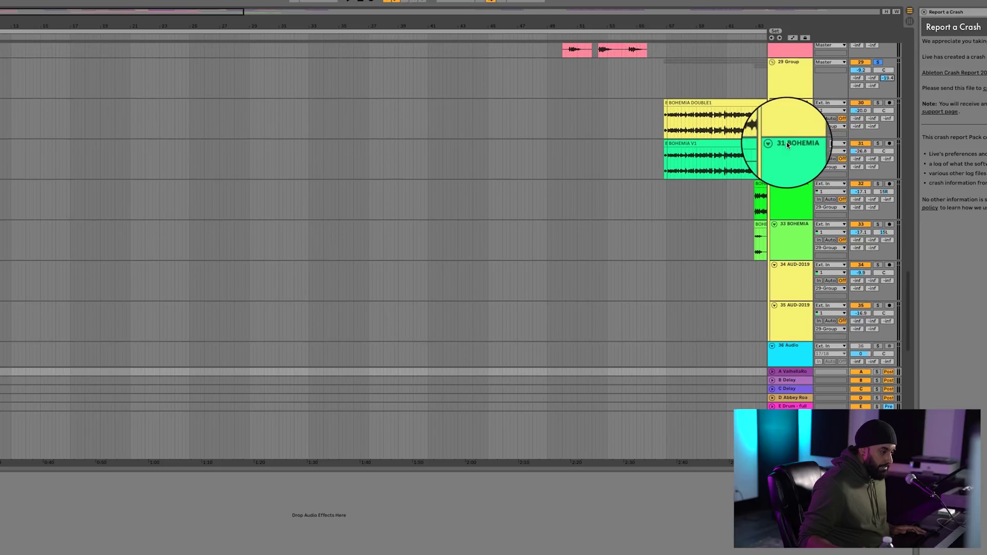
scroll(787, 142, "up", 10)
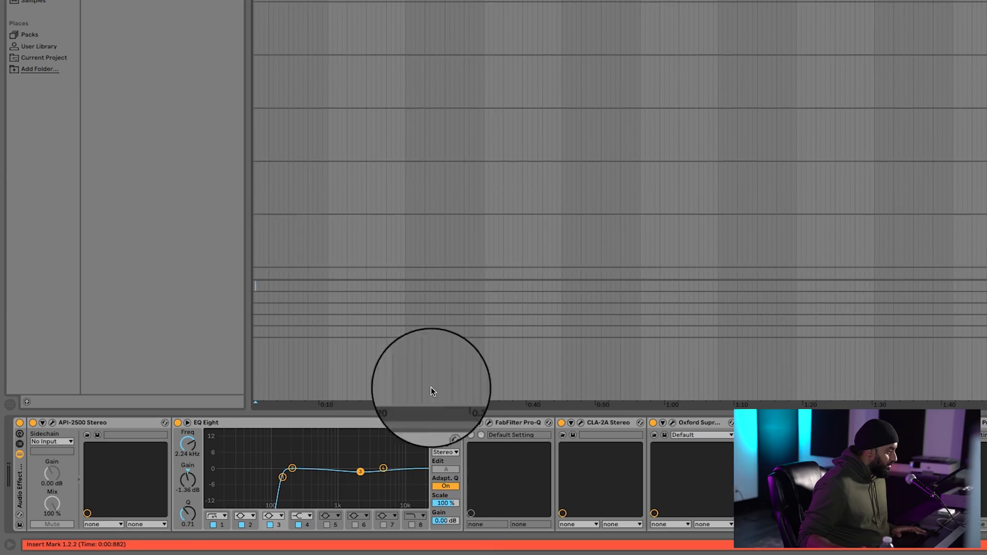
- Show the ValhallaRoom reverb settings on the first return track and close its interface
left_click(274, 286)
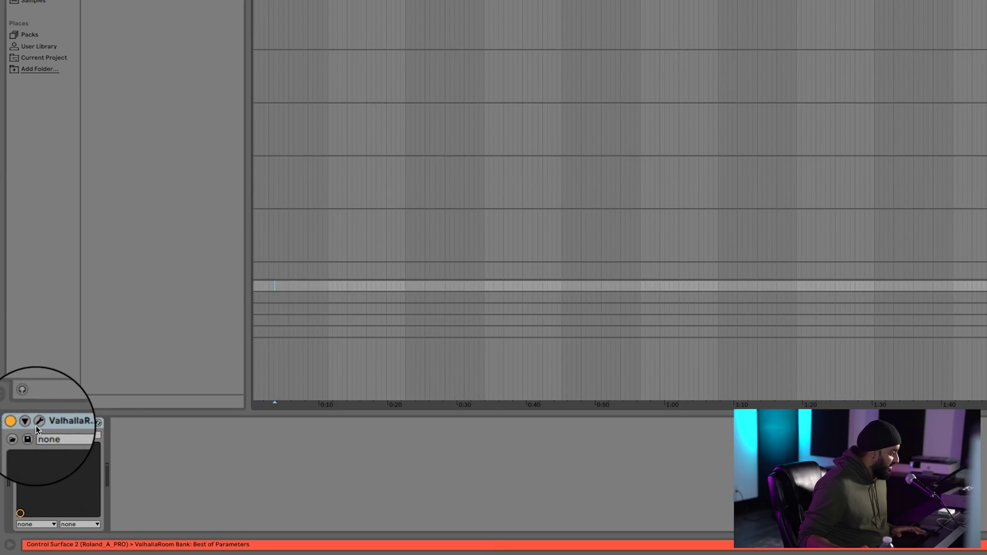
left_click(38, 423)
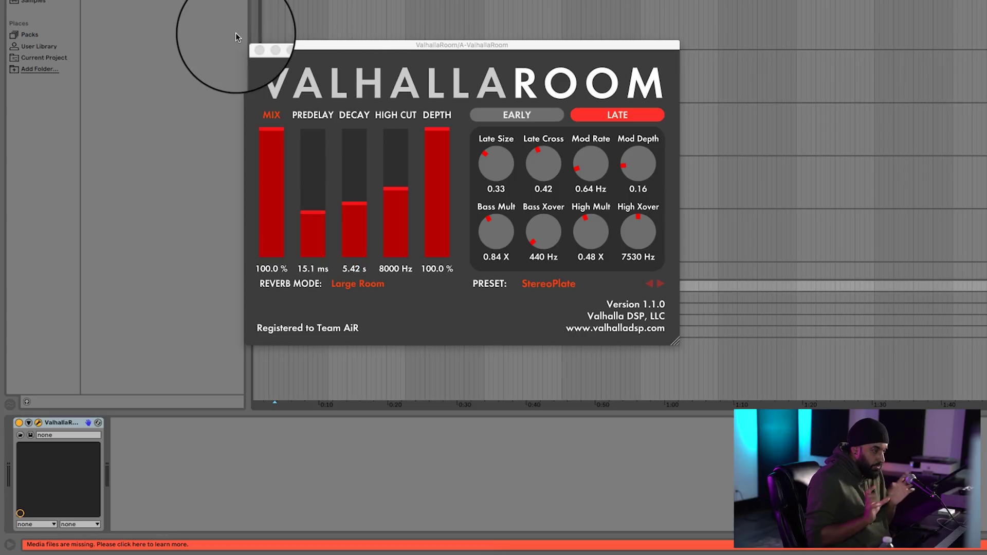
left_click(259, 50)
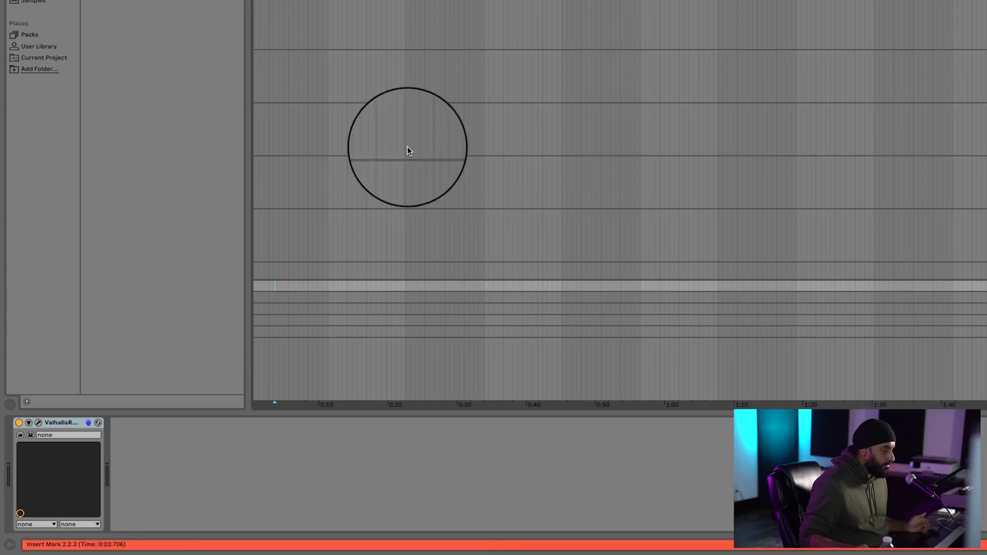
- Display the effects on return tracks B to E in turn, opening and closing the Abbey Road reverb plates interface on track D
left_click(966, 300)
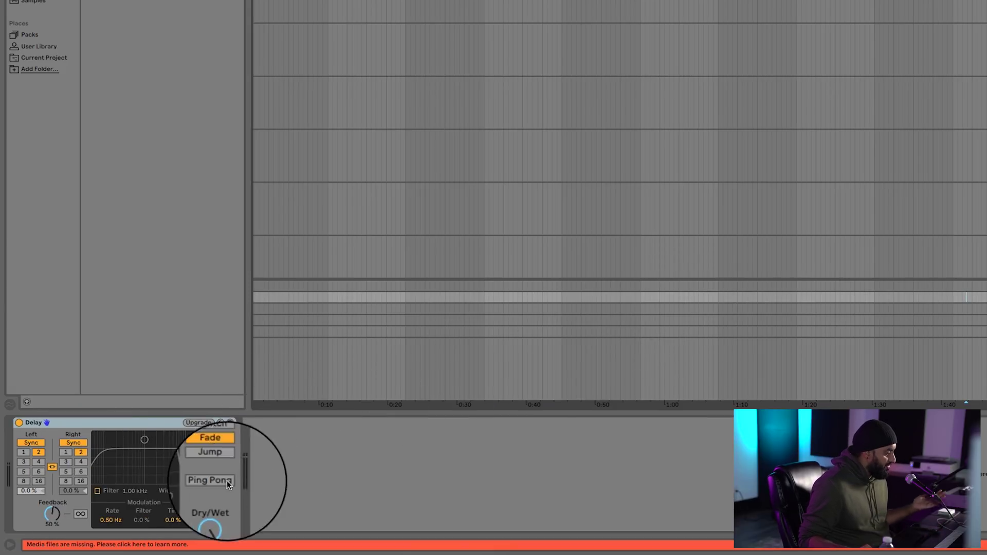
left_click(699, 308)
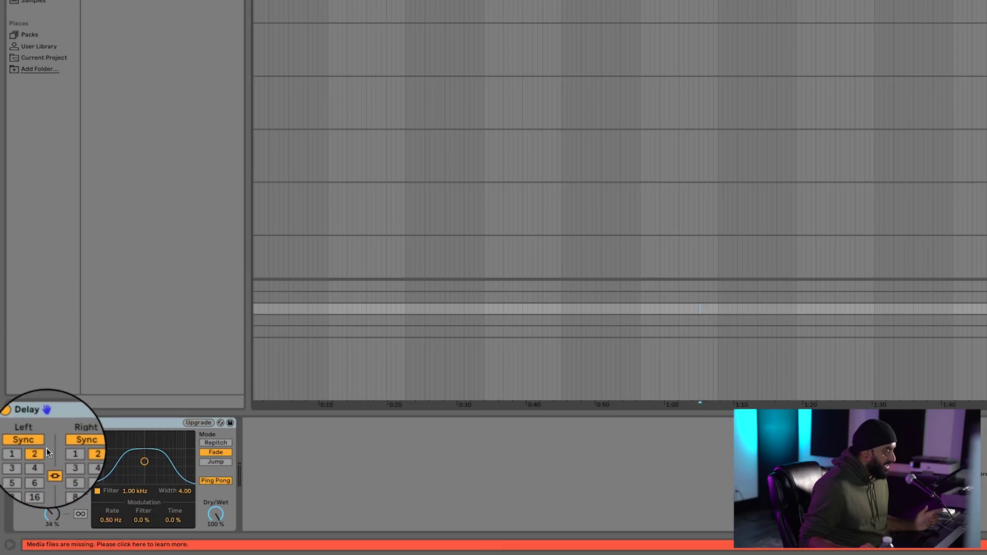
left_click(517, 321)
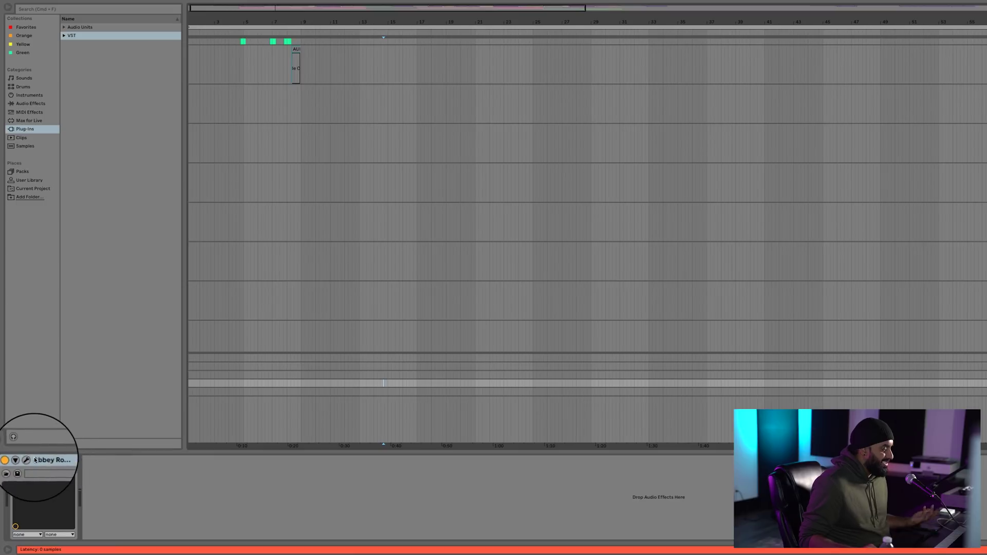
left_click(38, 423)
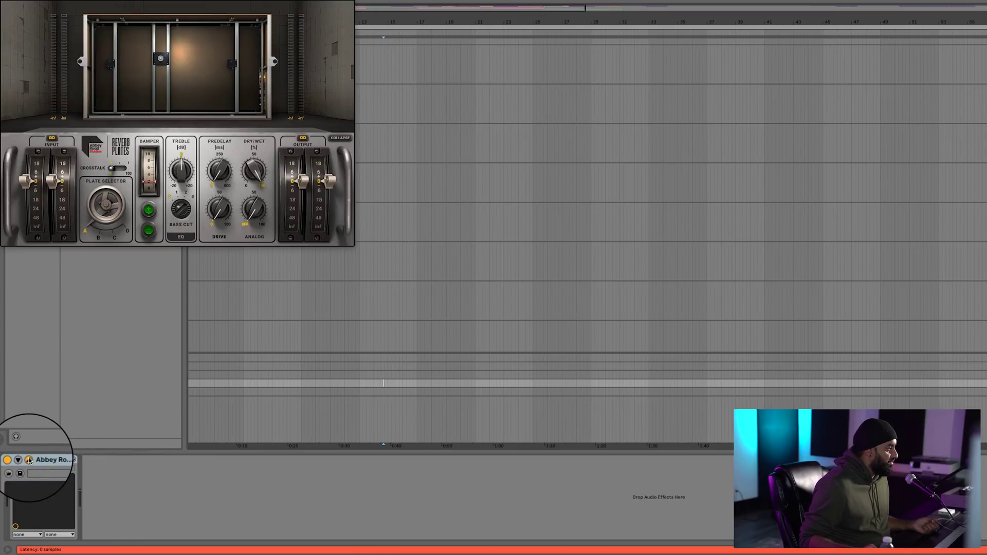
left_click(29, 459)
left_click(587, 391)
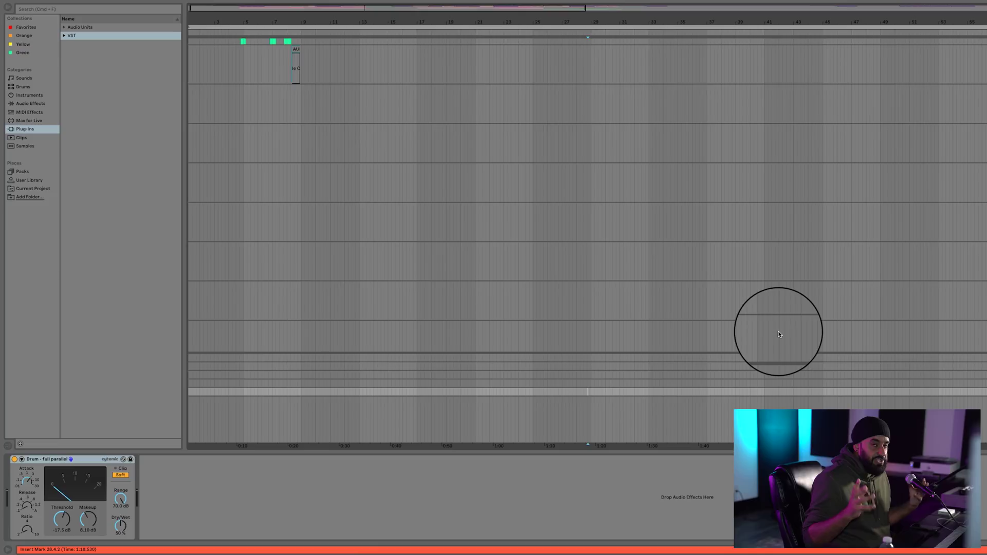
- Look over the arrangement's vocal, chord and drum tracks, widening the timeline to show the song's full length
scroll(969, 226, "down", 5)
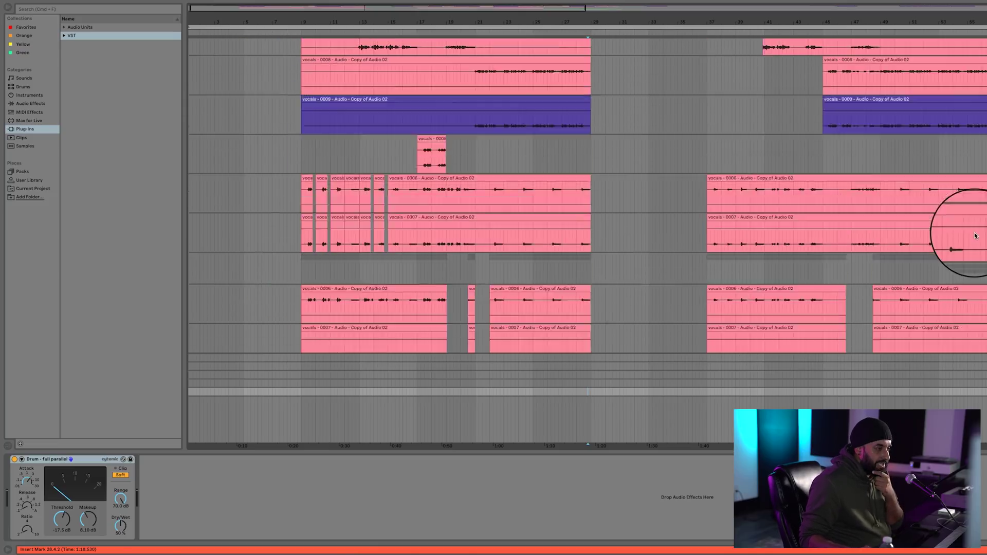
scroll(976, 235, "up", 5)
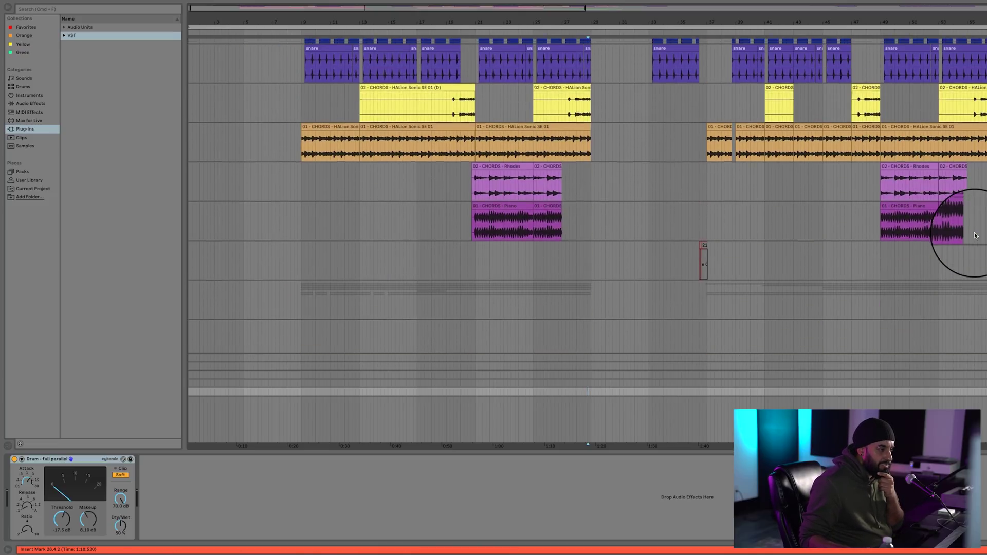
scroll(976, 236, "up", 6)
scroll(976, 236, "up", 5)
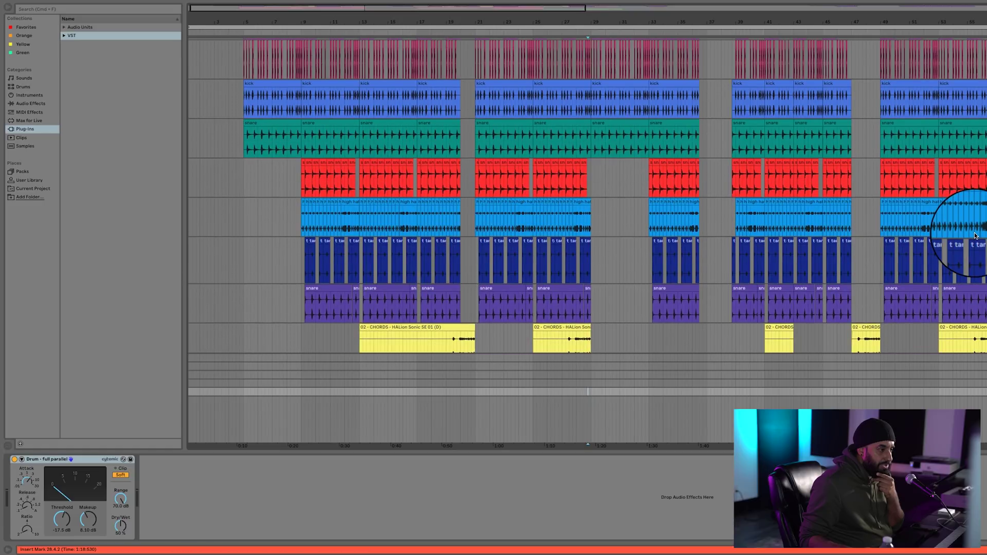
scroll(976, 236, "up", 3)
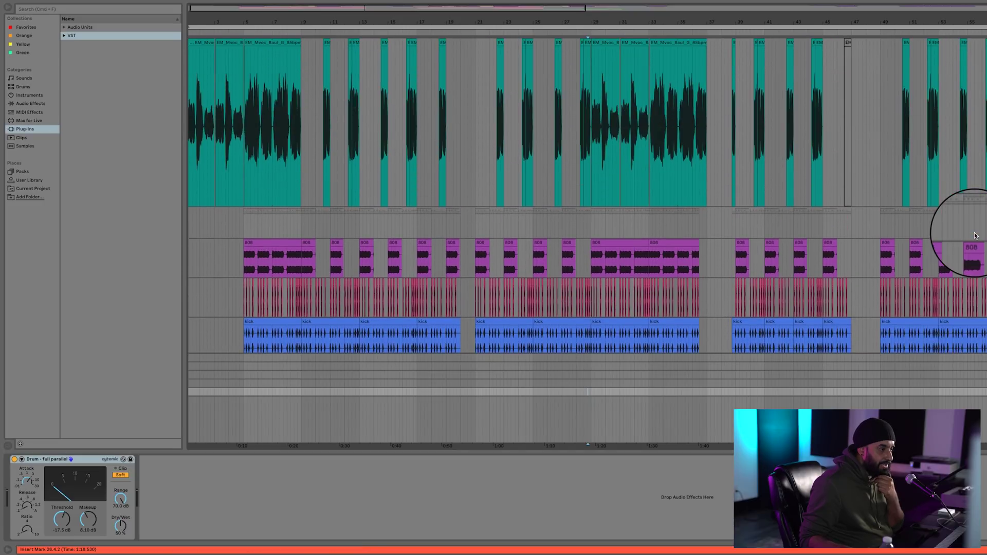
scroll(976, 236, "down", 10)
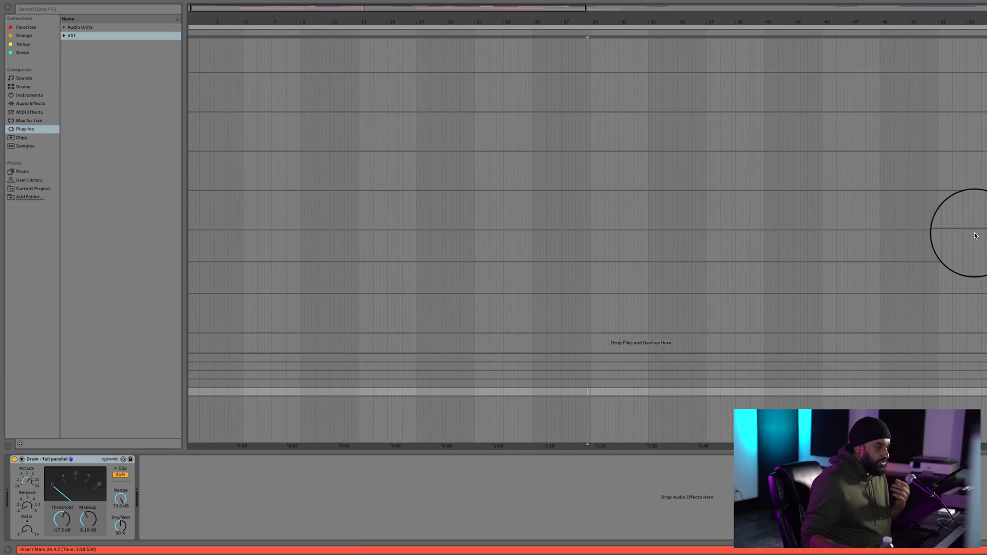
scroll(975, 235, "up", 5)
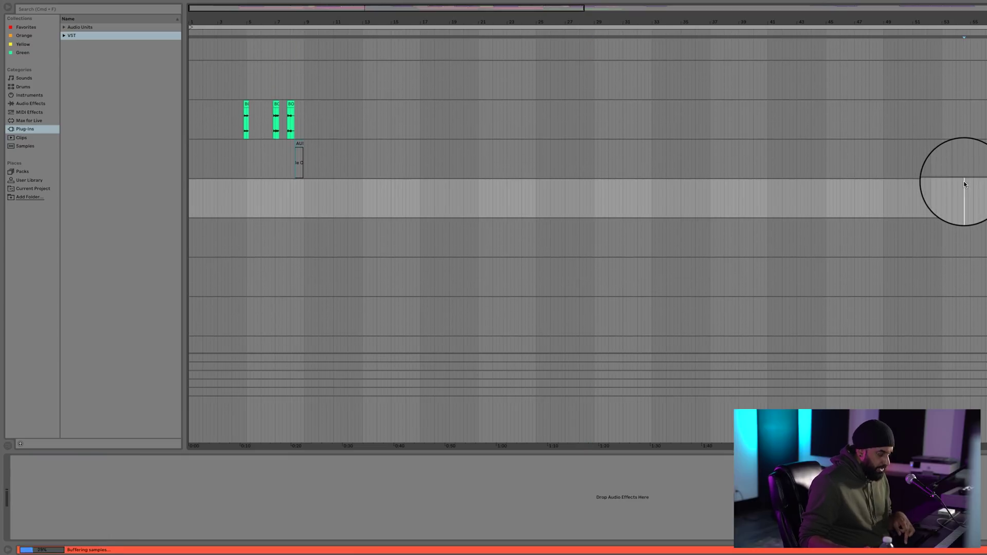
left_click(965, 184)
key("minus")
scroll(473, 171, "up", 8)
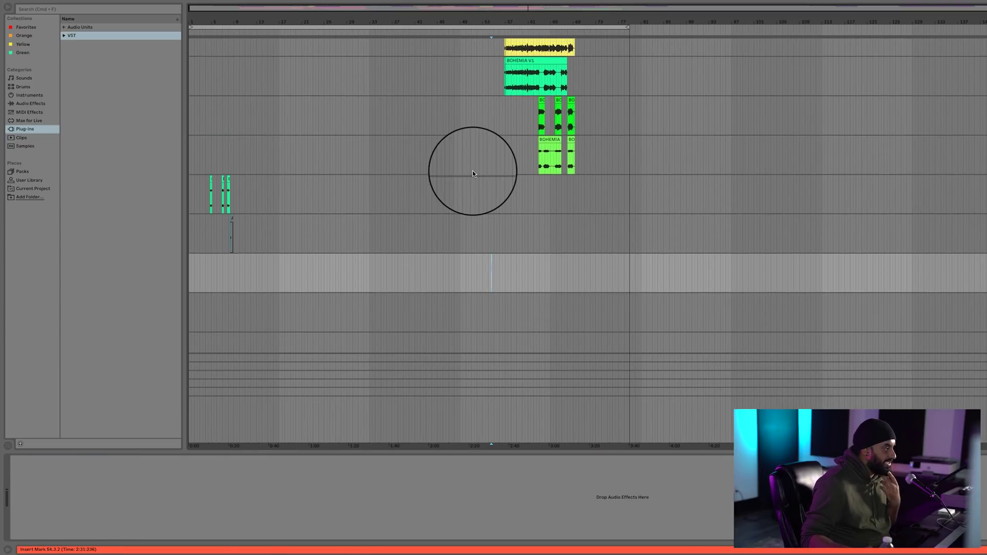
scroll(473, 172, "up", 10)
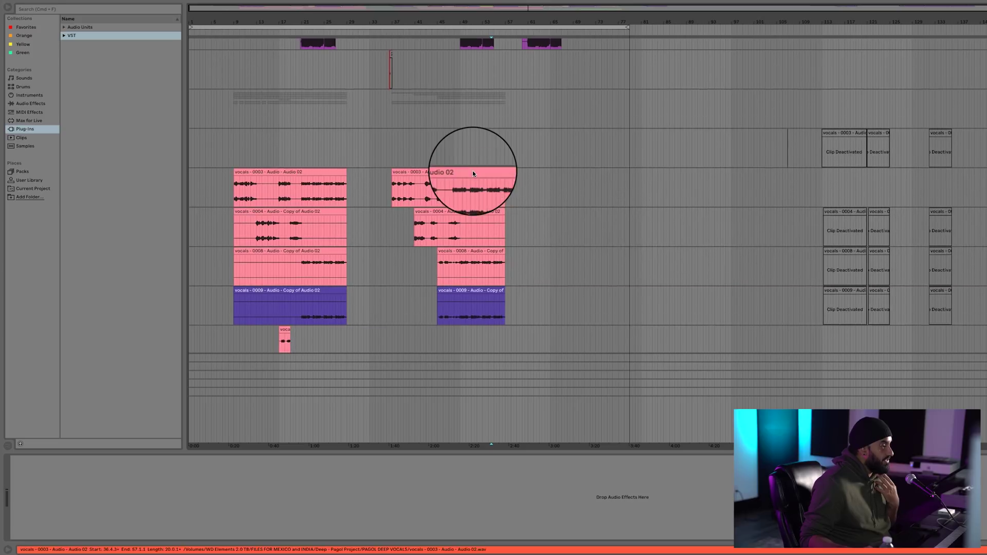
scroll(473, 171, "up", 10)
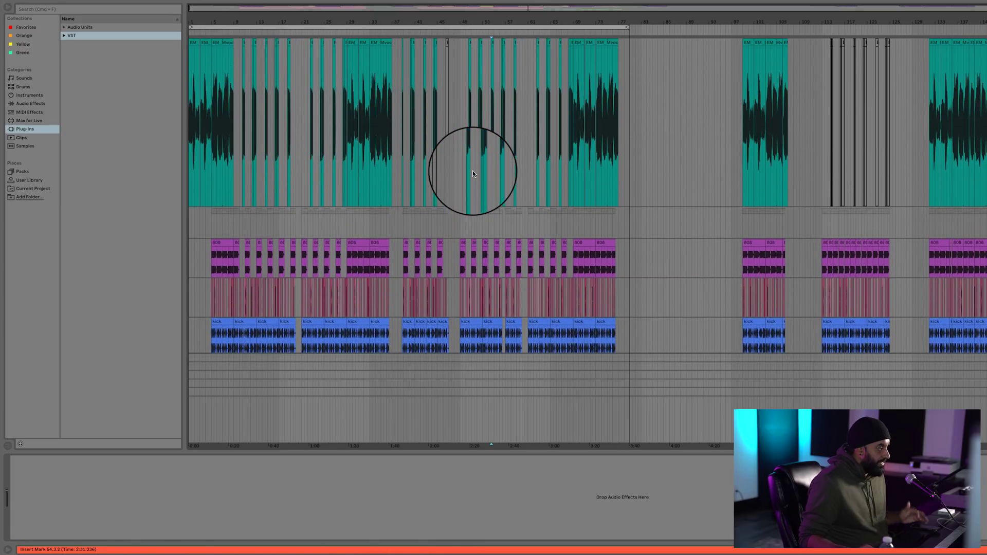
- Select the opening clip on the EM_Music track and play the song from there
left_click(192, 41)
scroll(194, 38, "up", 5)
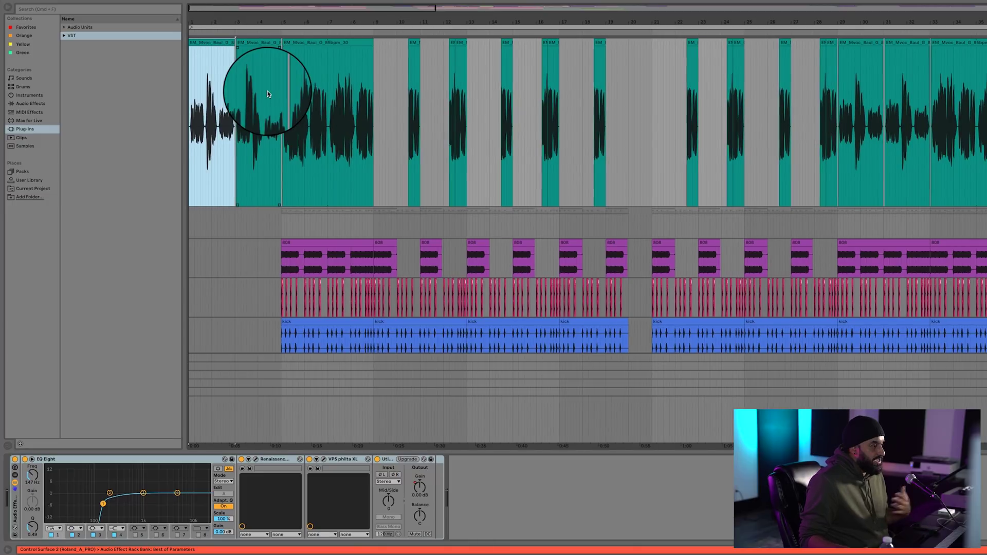
key("space")
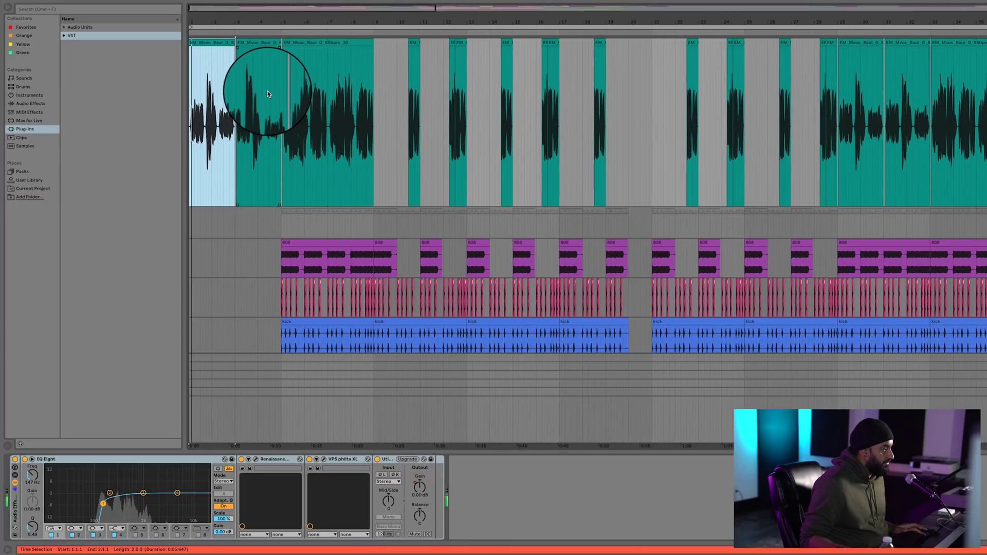
- Examine the bx_XL V2 limiter at the start of the Master track's effects chain and close its interface
left_click(408, 426)
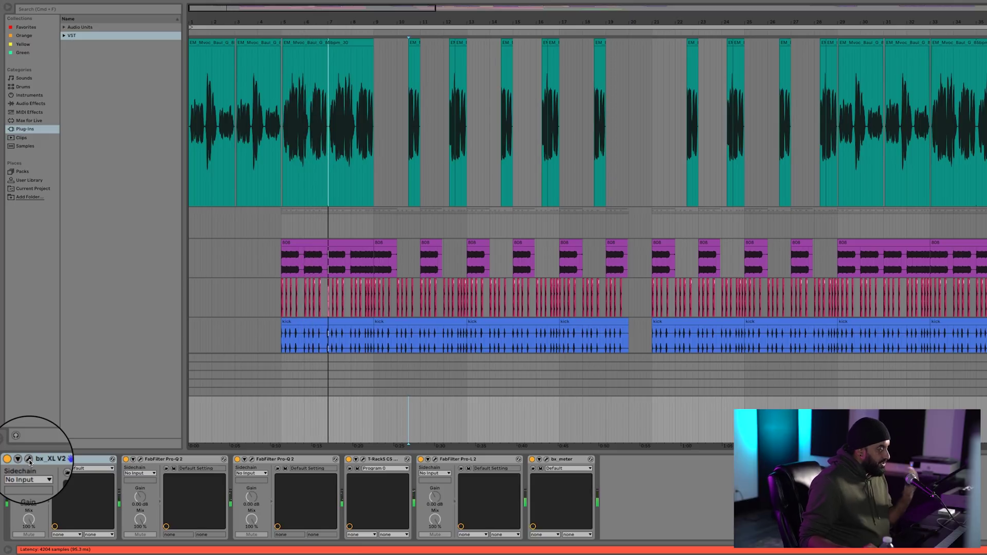
left_click(29, 460)
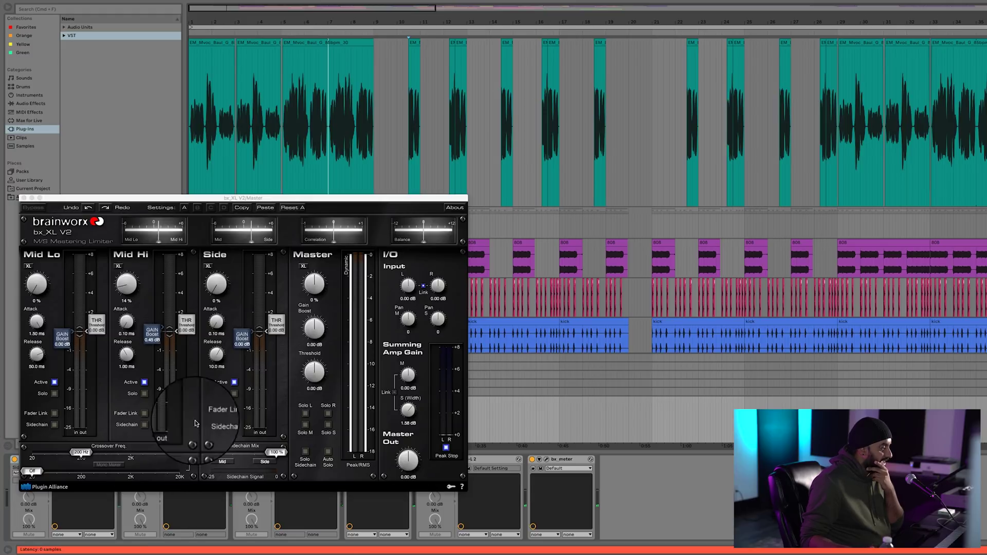
left_click_drag(286, 204, 334, 6)
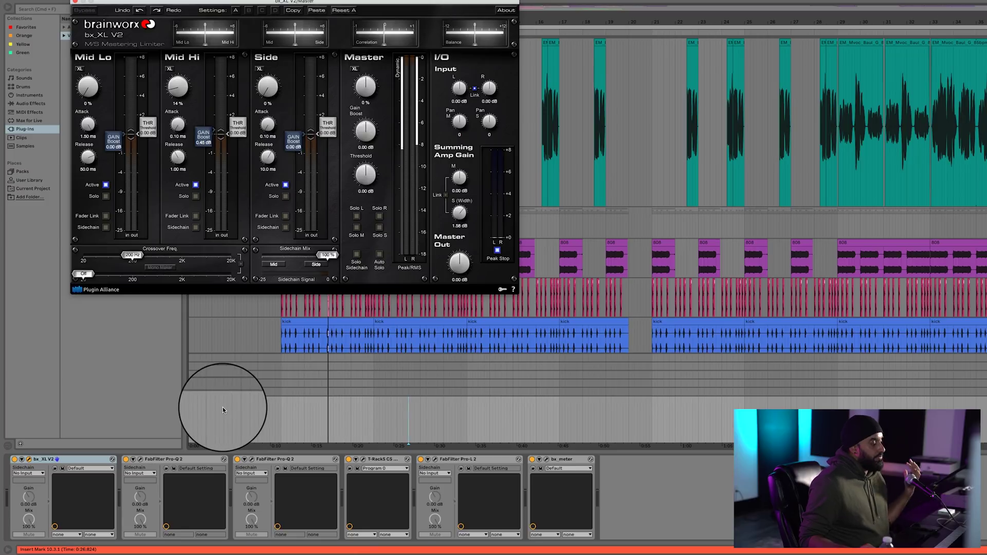
left_click_drag(251, 459, 142, 463)
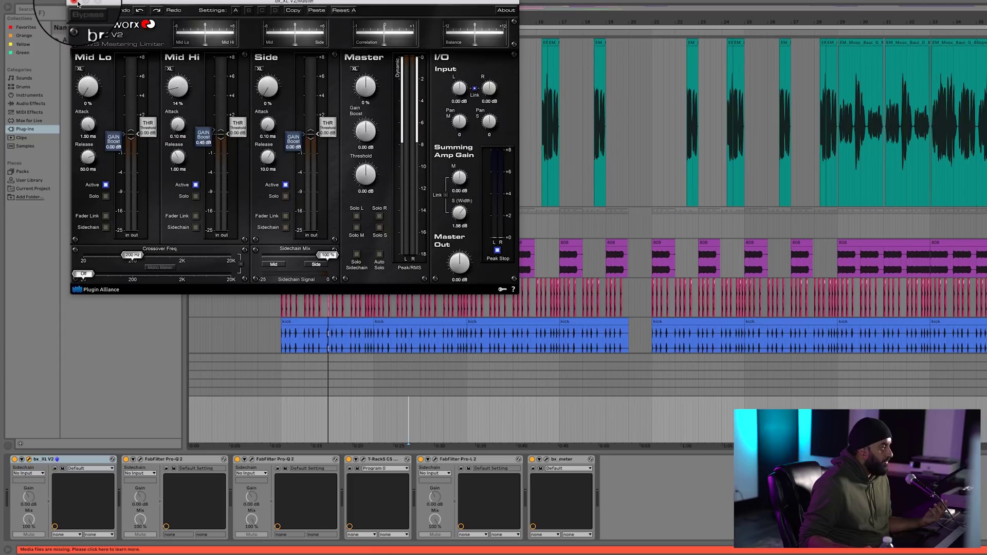
left_click(75, 2)
- Open the Master's two FabFilter Pro-Q 2 equalizers side by side, inspect their filter bands and close both
left_click(141, 460)
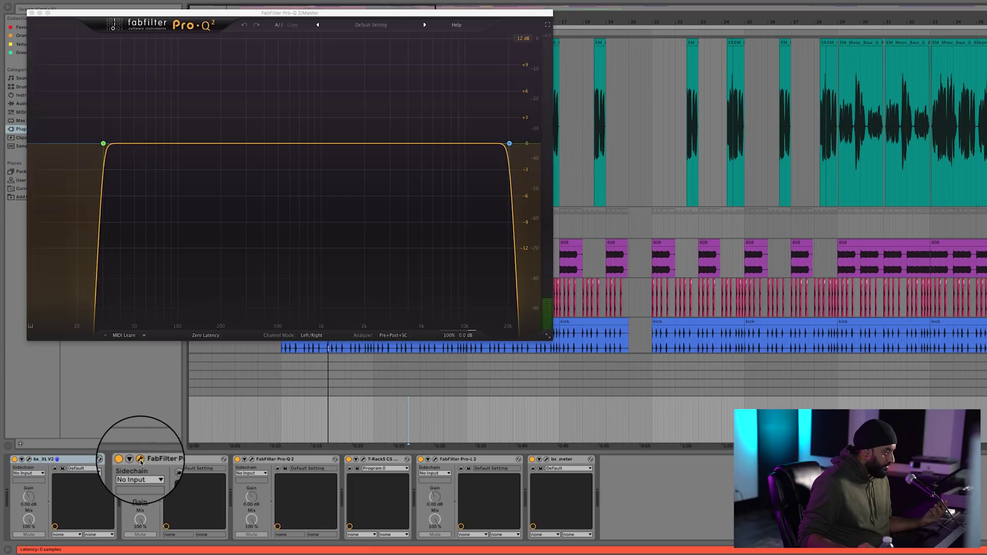
left_click(251, 459)
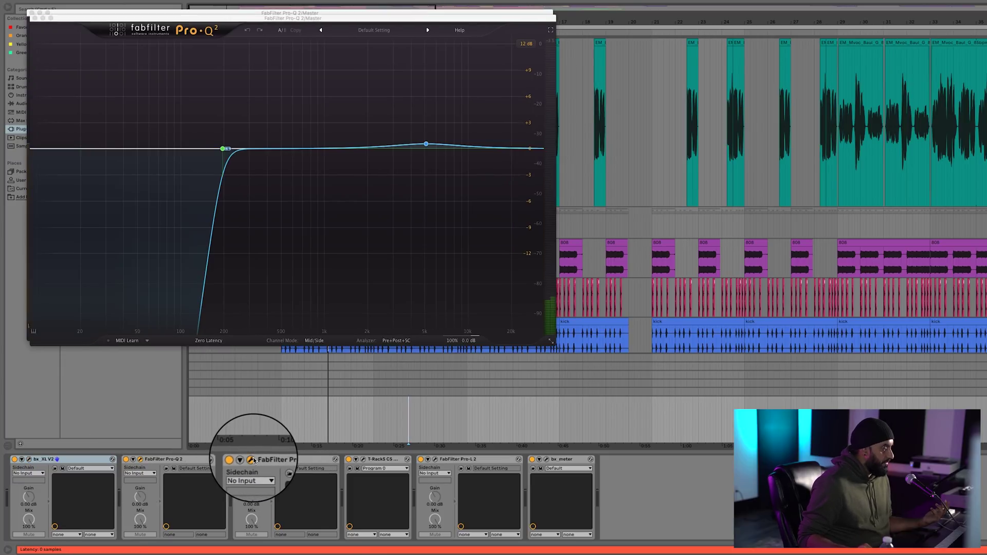
left_click_drag(218, 17, 741, 0)
mouse_move(102, 139)
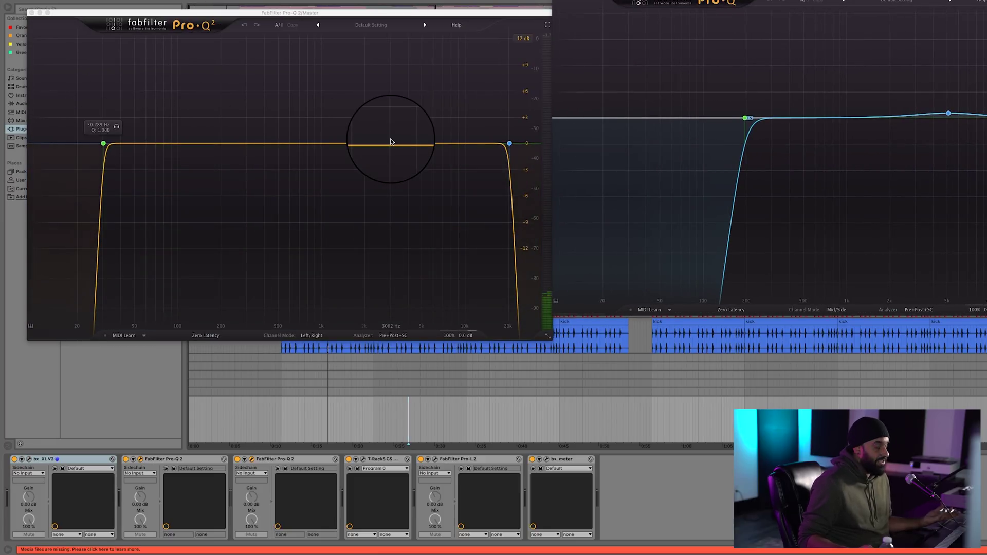
mouse_move(508, 139)
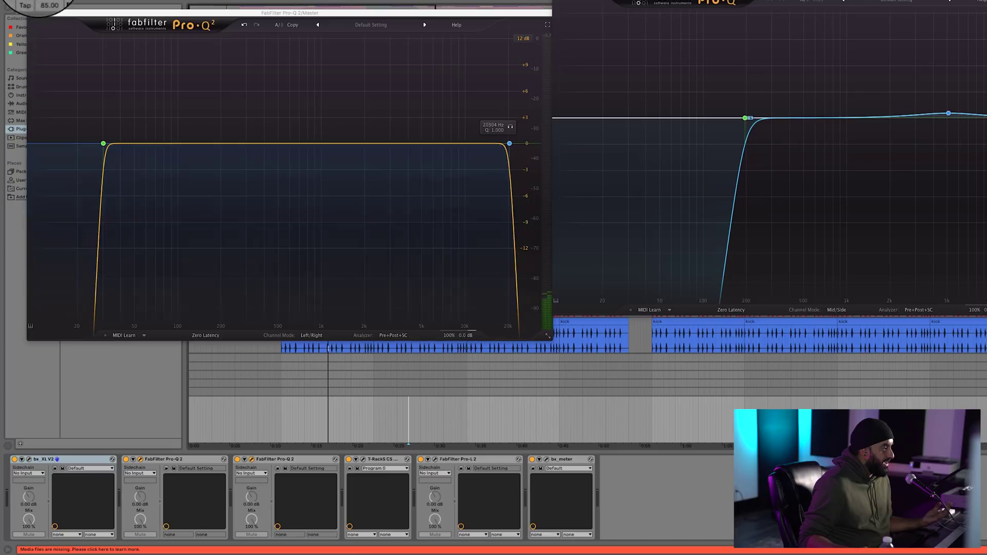
left_click(31, 12)
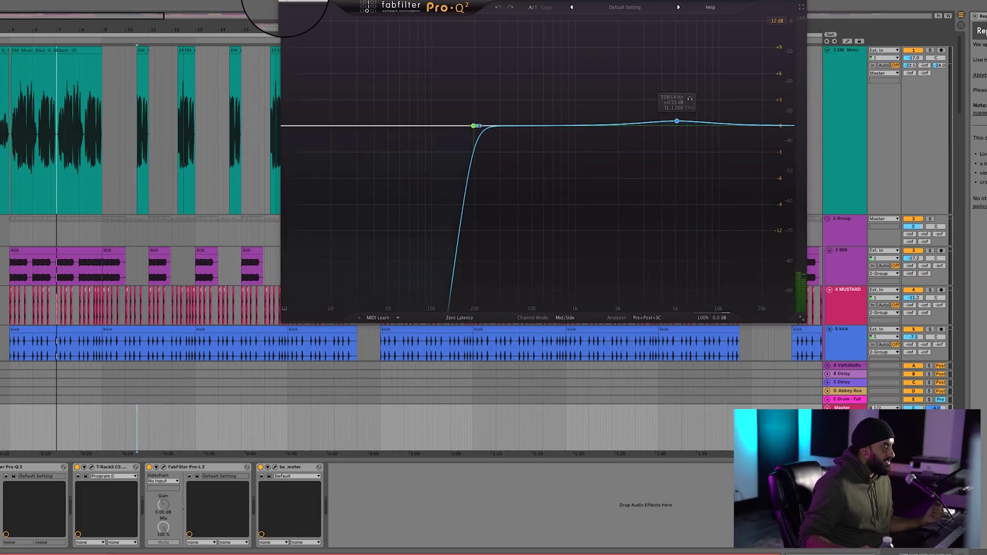
key("ctrl+alt+p")
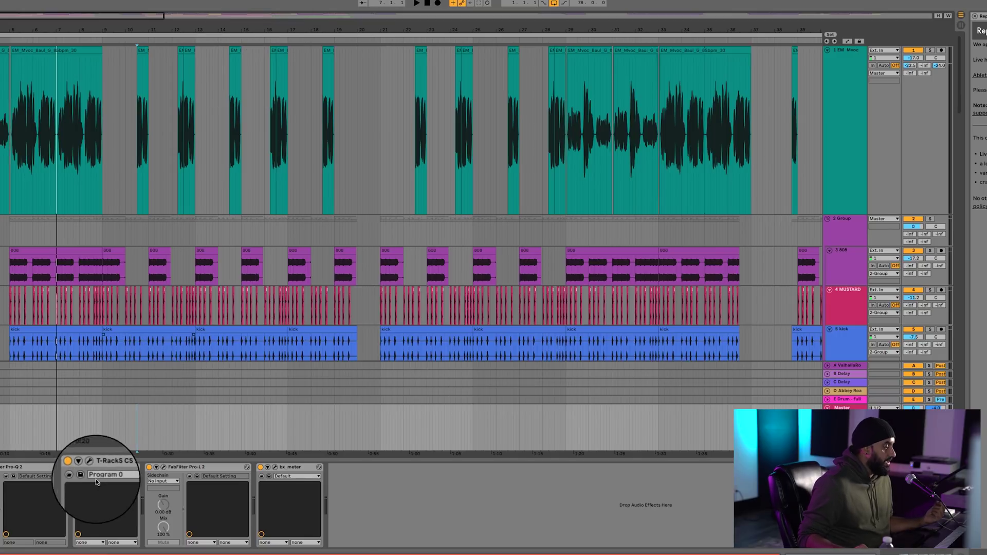
- Open the Master's T-RackS clipper, FabFilter Pro-L 2 and bx_meter interfaces and spread out the clipper and limiter
left_click(91, 467)
left_click(163, 467)
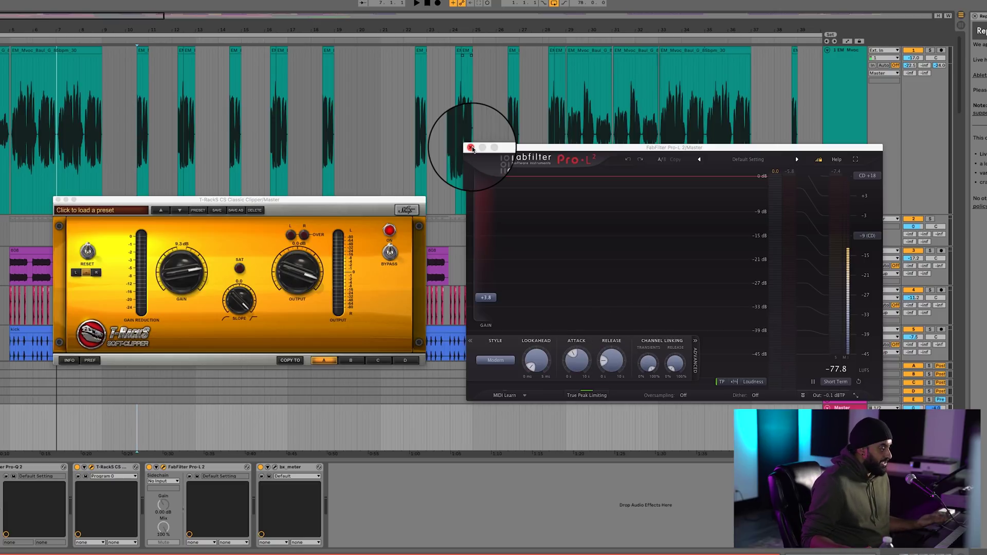
left_click(275, 467)
left_click_drag(254, 200, 837, 35)
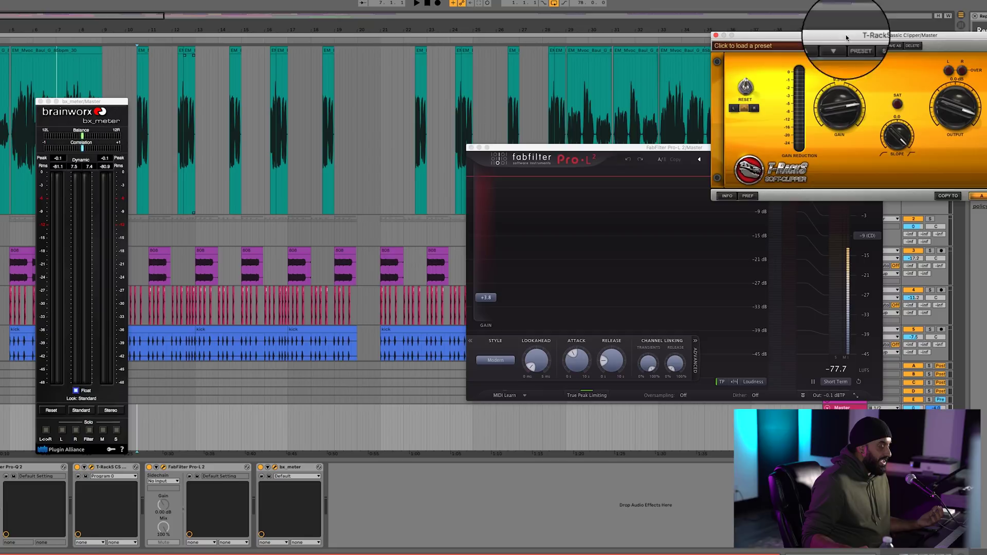
left_click_drag(561, 148, 49, 76)
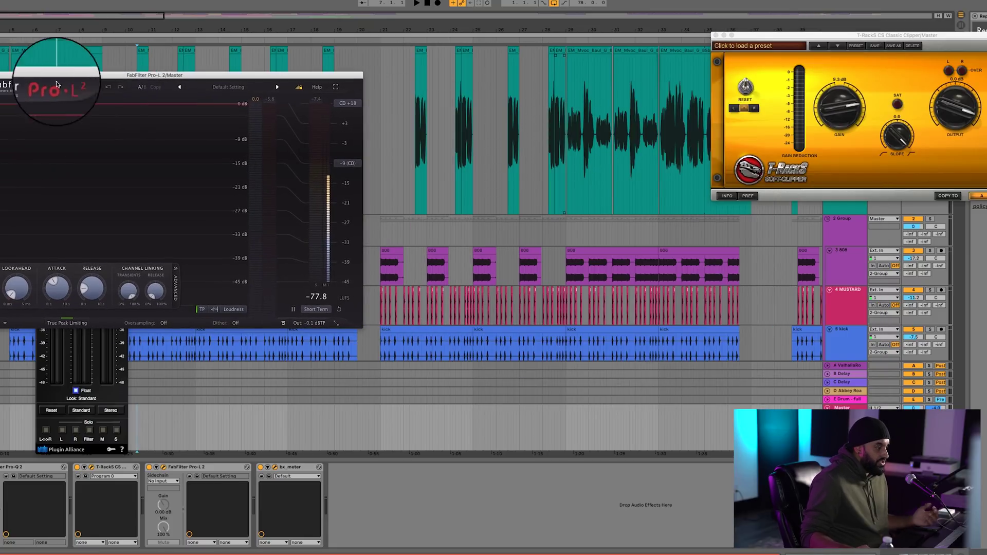
- Play the song from around bar 28 and bar 20 to check limiting and levels, uncovering bx_meter beside Pro-L 2
left_click(555, 431)
key("space")
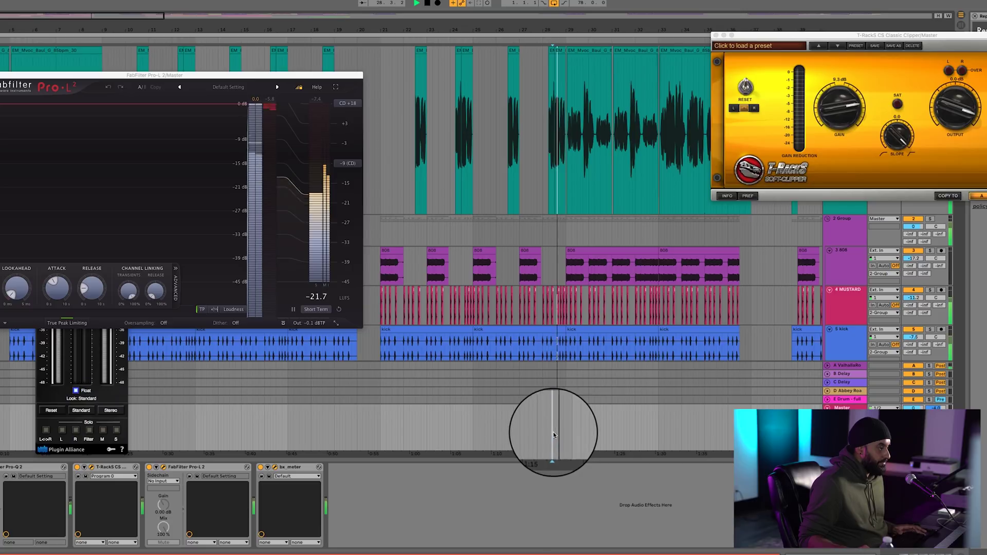
key("space")
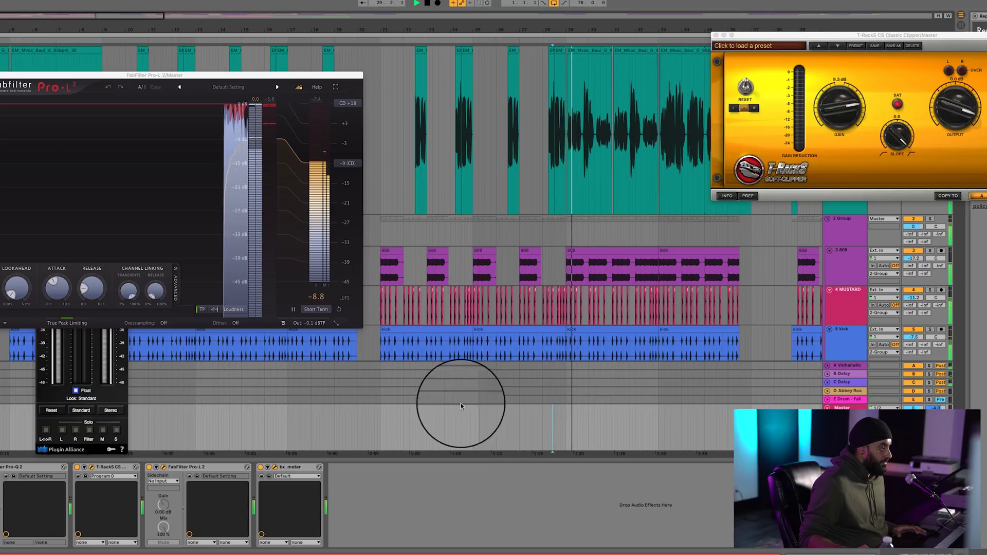
left_click(370, 427)
key("space")
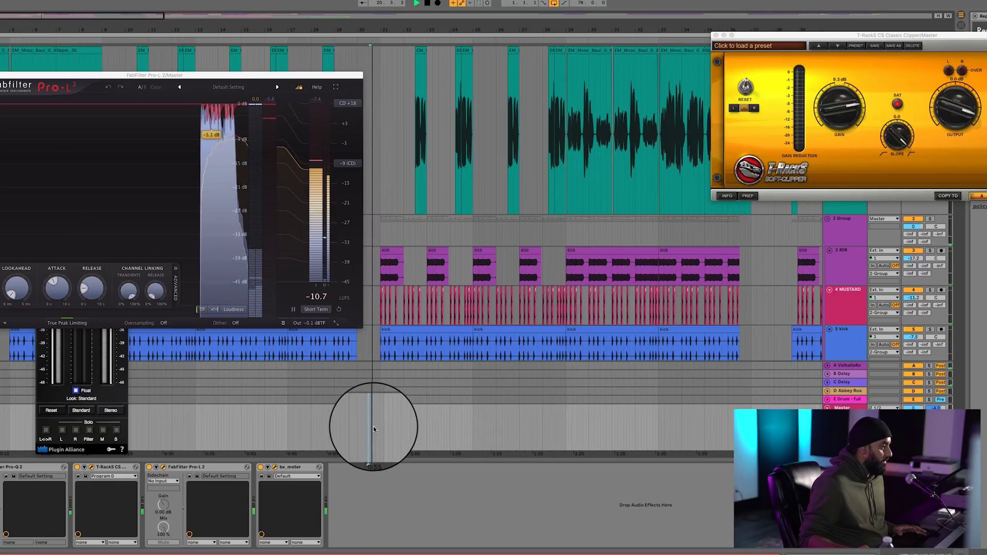
left_click_drag(191, 78, 427, 97)
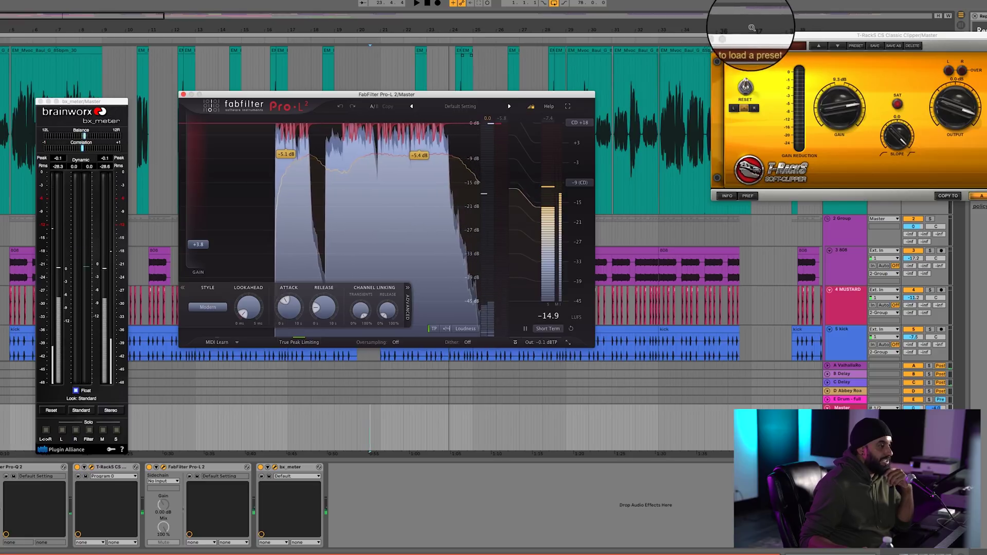
- Close the T-RackS clipper, FabFilter Pro-L 2 and bx_meter interfaces
left_click(717, 35)
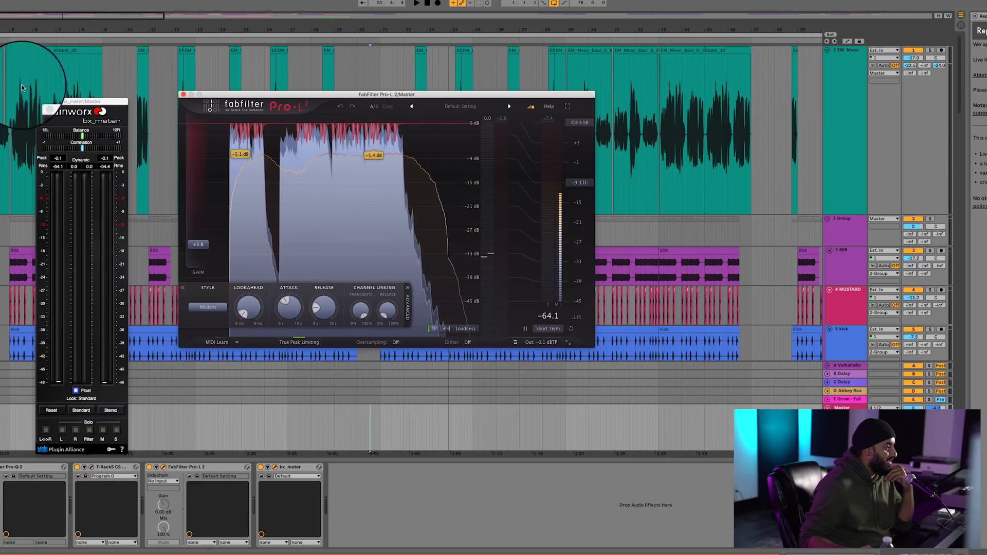
left_click(183, 94)
left_click(42, 97)
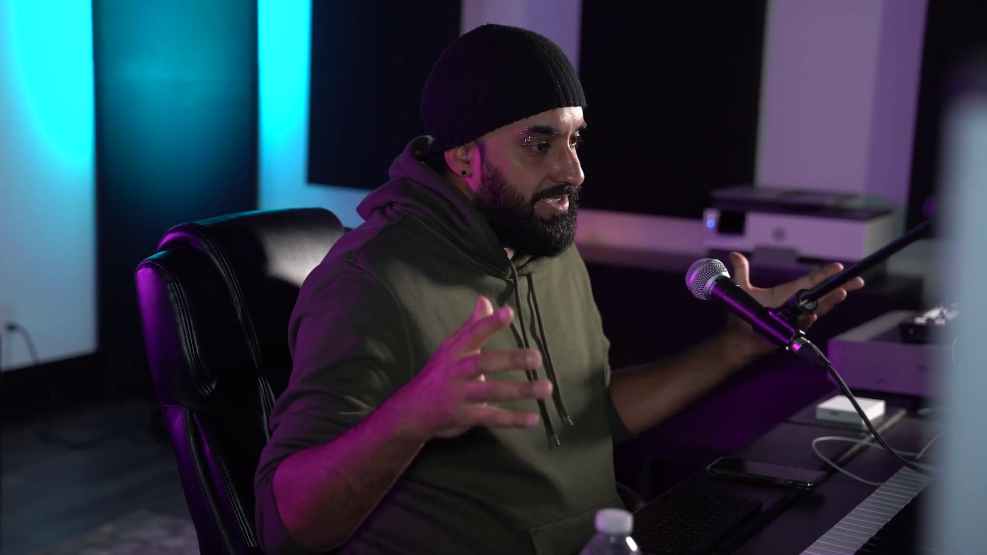